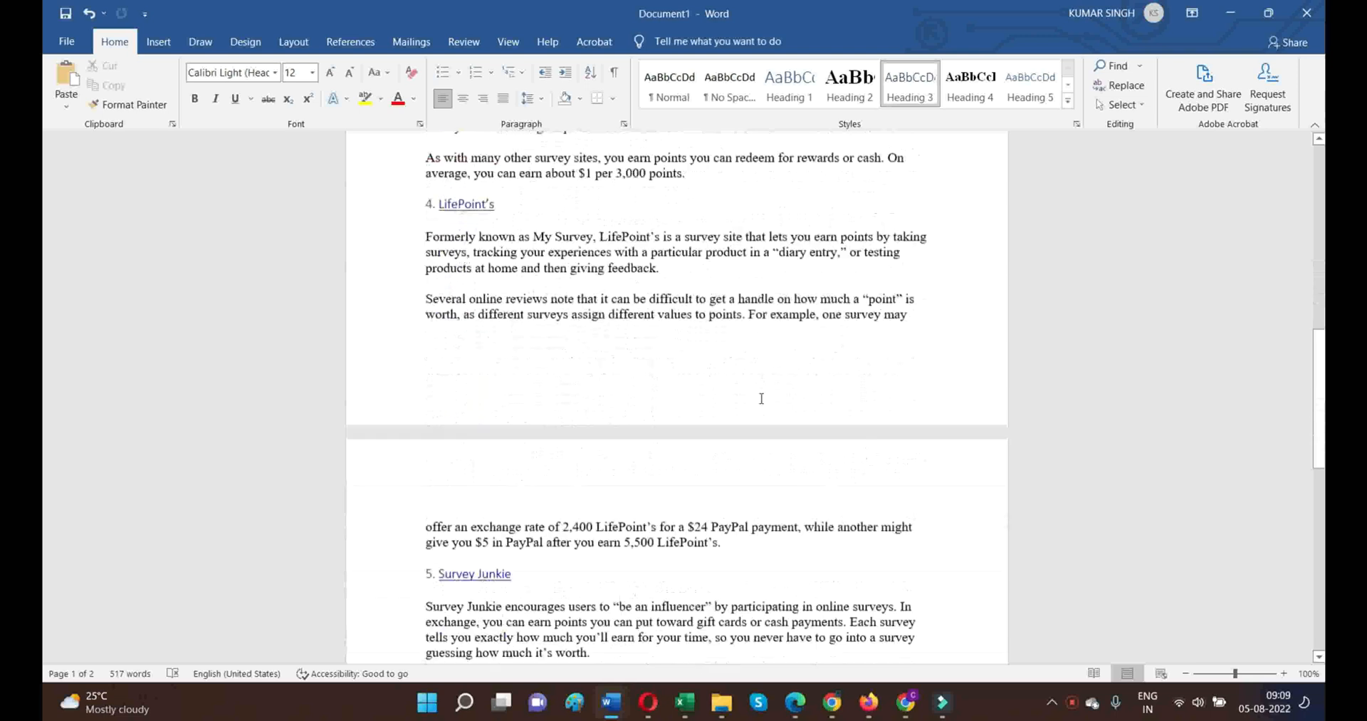
- Look through the article about survey sites from its second page back to the title
{"action": "scroll", "coordinate": [762, 398], "scroll_direction": "down", "scroll_amount": 5}
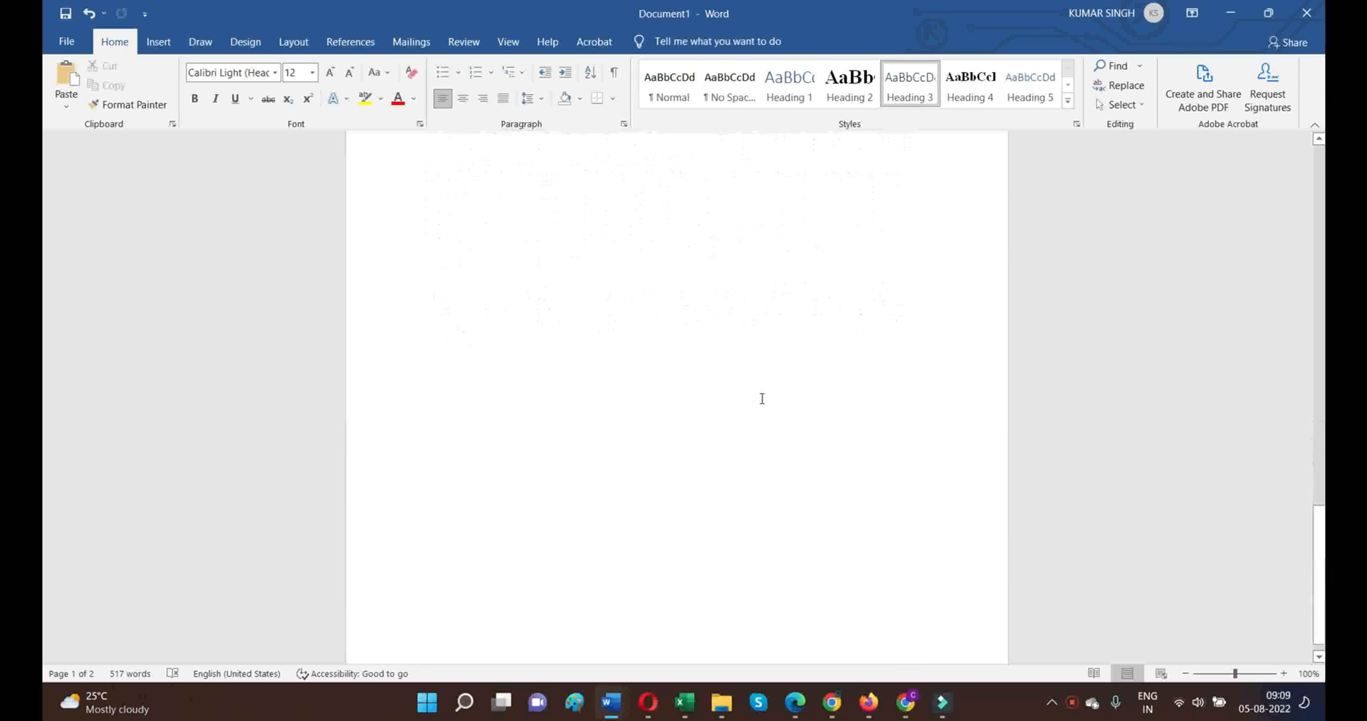
{"action": "scroll", "coordinate": [762, 398], "scroll_direction": "up", "scroll_amount": 9}
{"action": "scroll", "coordinate": [762, 398], "scroll_direction": "up", "scroll_amount": 15}
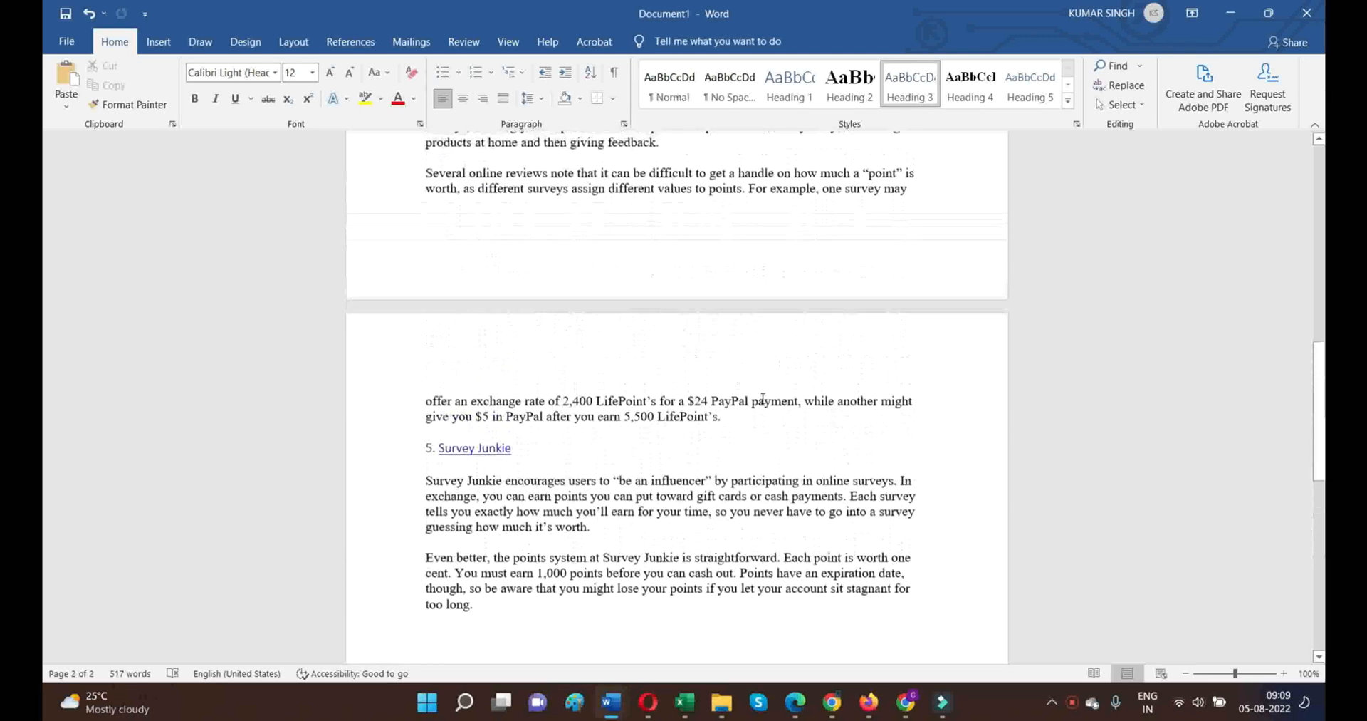
{"action": "scroll", "coordinate": [755, 394], "scroll_direction": "up", "scroll_amount": 3}
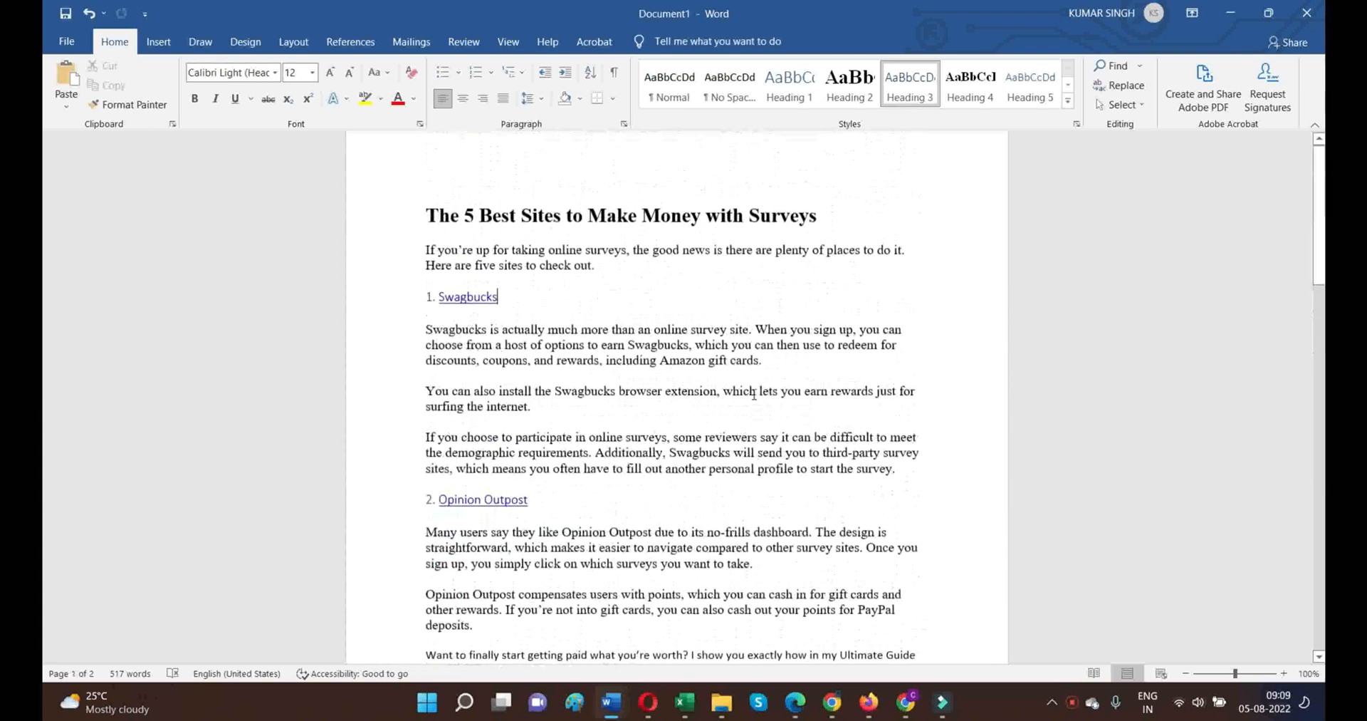
- Switch to AWeber in the Chrome browser and start creating a new landing page
{"action": "left_click", "coordinate": [832, 702]}
{"action": "scroll", "coordinate": [298, 267], "scroll_direction": "up", "scroll_amount": 10}
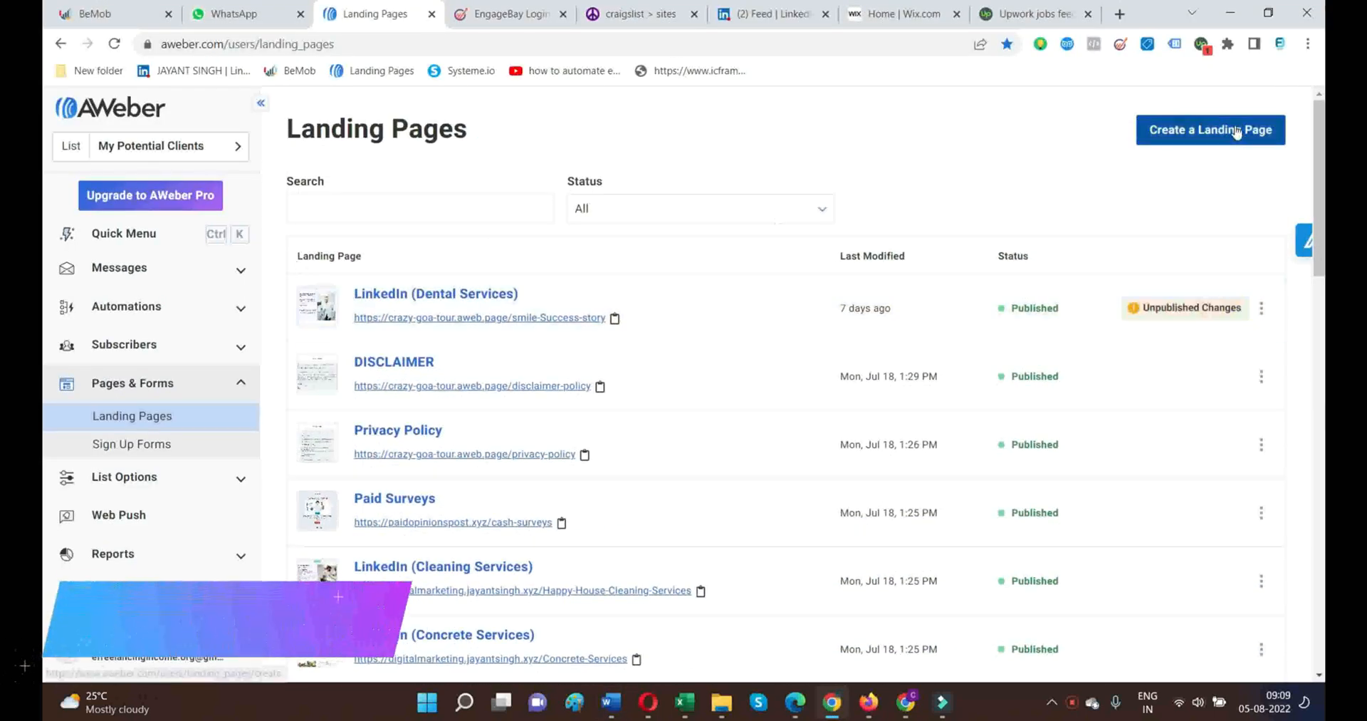
{"action": "left_click", "coordinate": [1258, 128]}
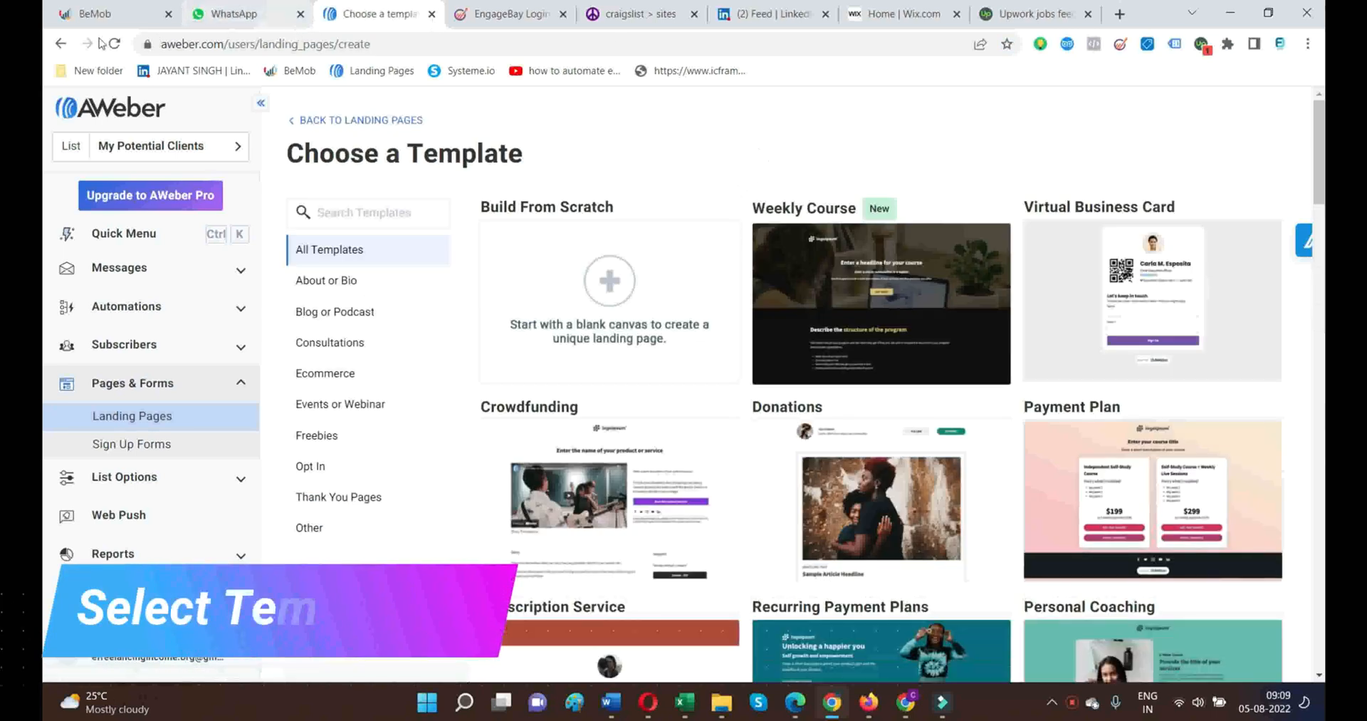
{"action": "left_click", "coordinate": [61, 44]}
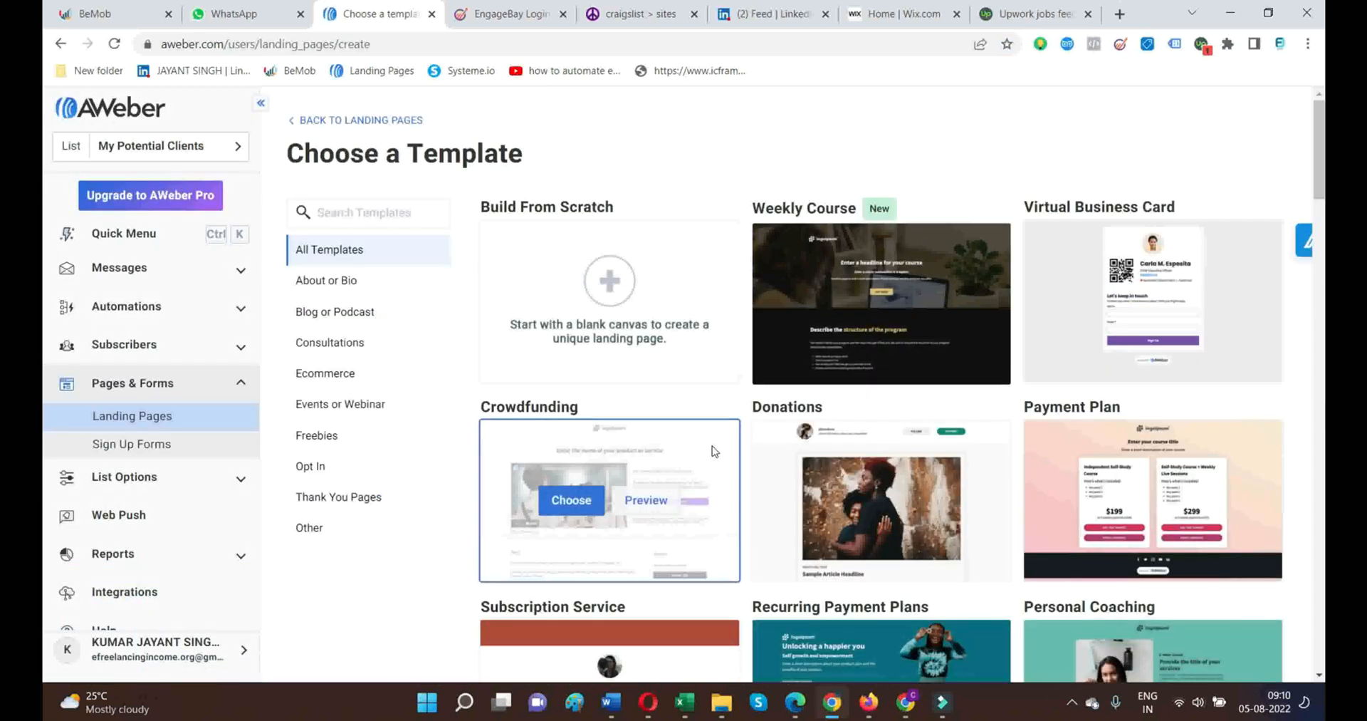
- Examine the landing page templates, including those in the About or Bio and Blog or Podcast categories
{"action": "scroll", "coordinate": [641, 499], "scroll_direction": "down", "scroll_amount": 5}
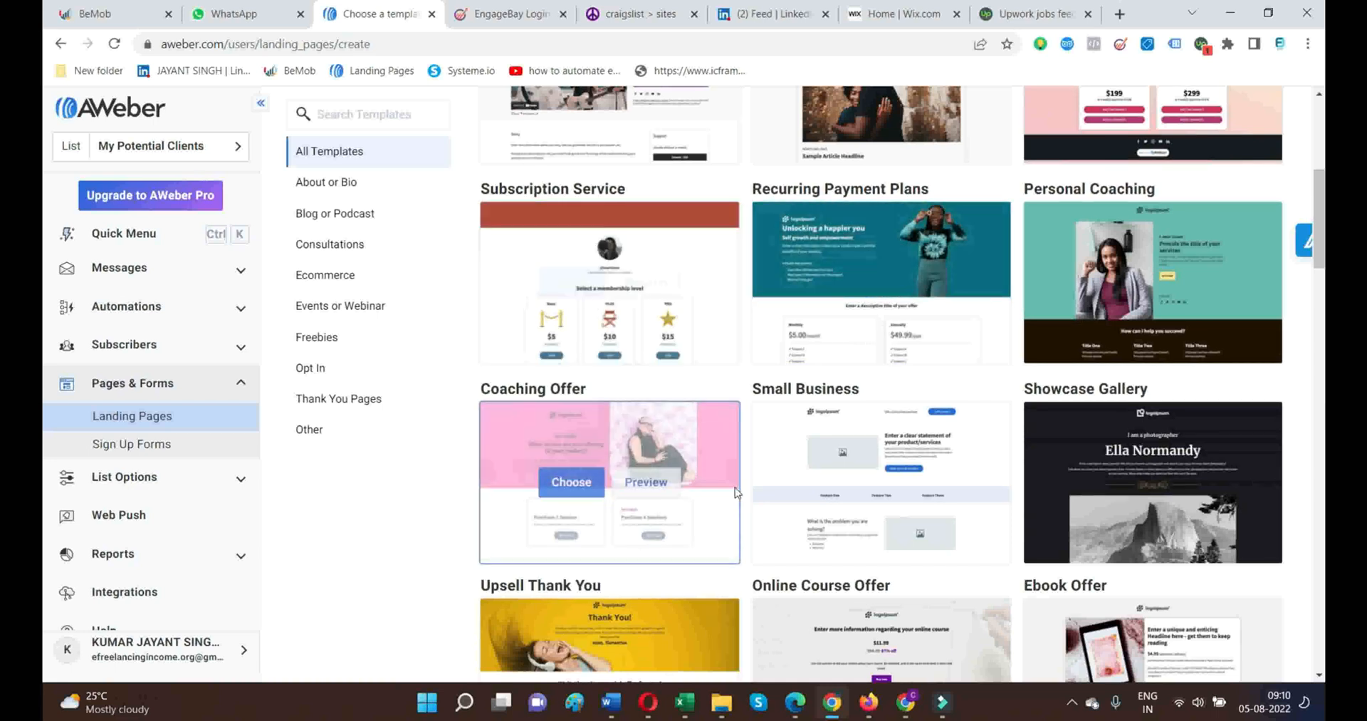
{"action": "scroll", "coordinate": [917, 415], "scroll_direction": "down", "scroll_amount": 3}
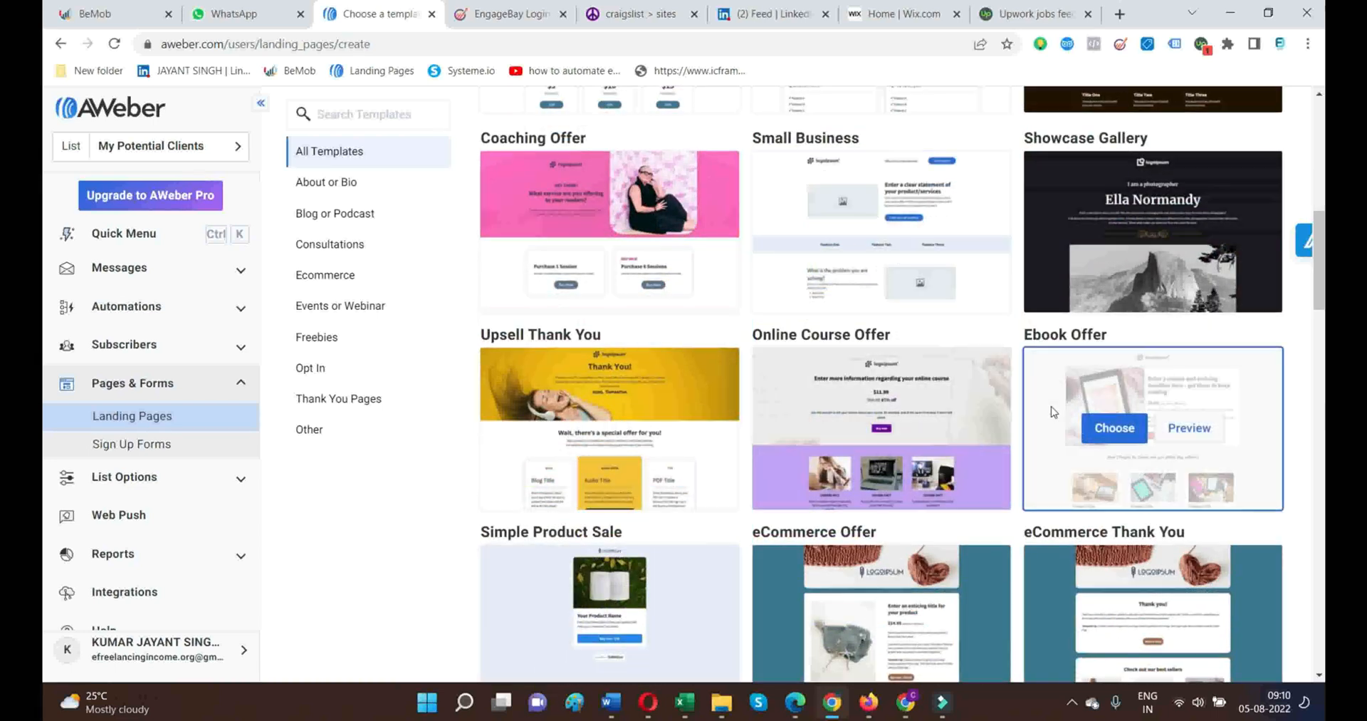
{"action": "scroll", "coordinate": [1054, 406], "scroll_direction": "down", "scroll_amount": 5}
{"action": "scroll", "coordinate": [819, 428], "scroll_direction": "down", "scroll_amount": 10}
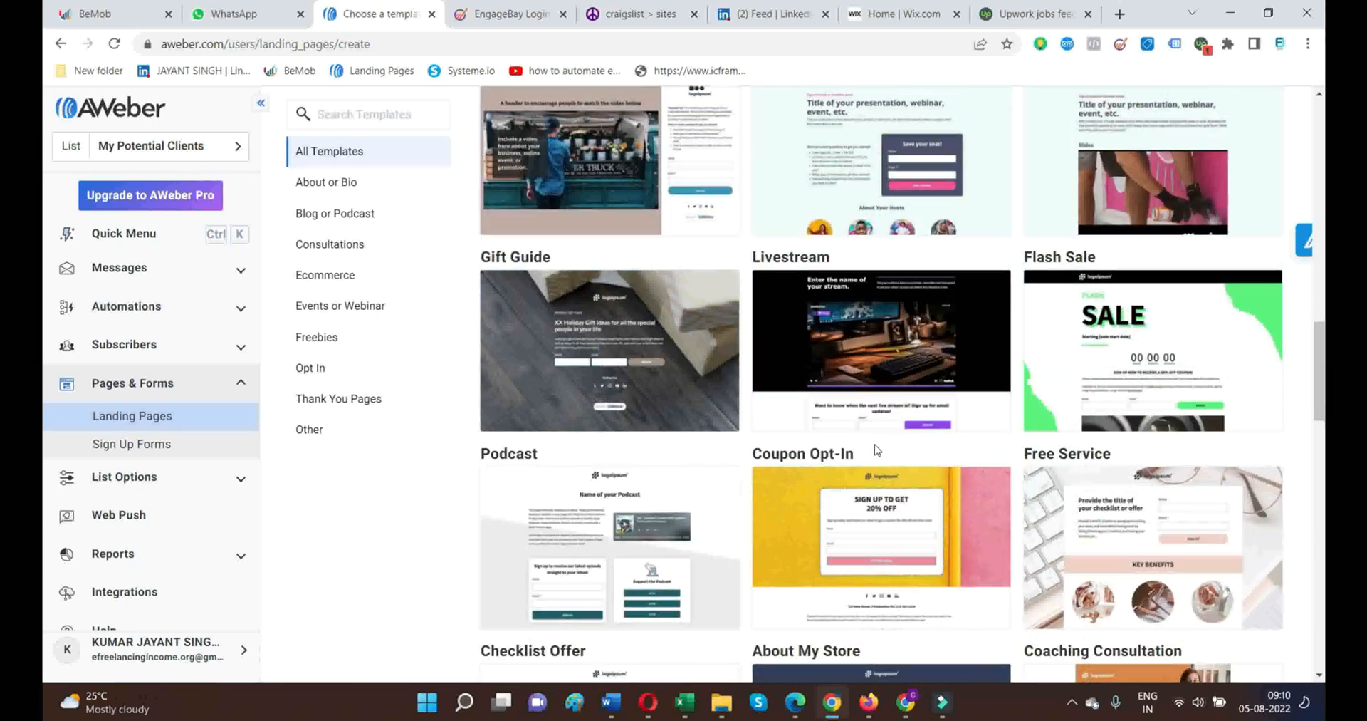
{"action": "scroll", "coordinate": [819, 463], "scroll_direction": "down", "scroll_amount": 6}
{"action": "scroll", "coordinate": [784, 485], "scroll_direction": "down", "scroll_amount": 3}
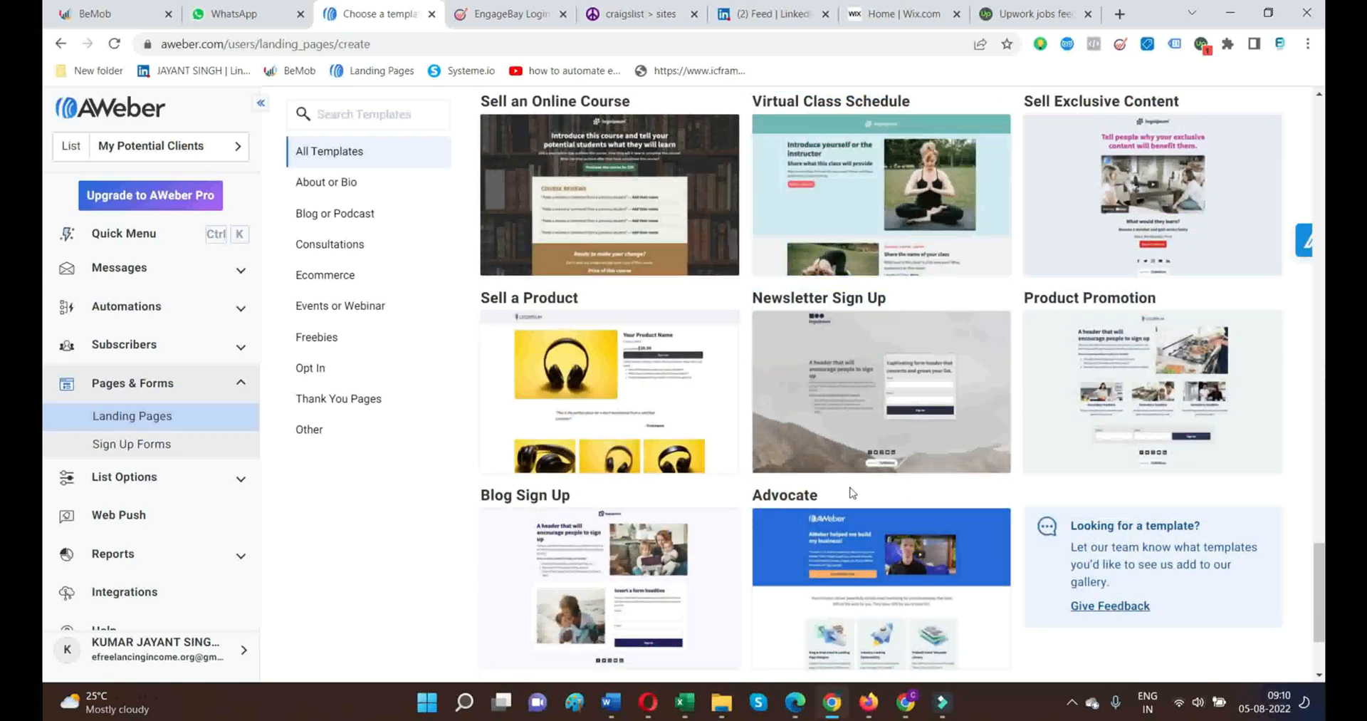
{"action": "scroll", "coordinate": [840, 491], "scroll_direction": "down", "scroll_amount": 2}
{"action": "scroll", "coordinate": [813, 485], "scroll_direction": "up", "scroll_amount": 20}
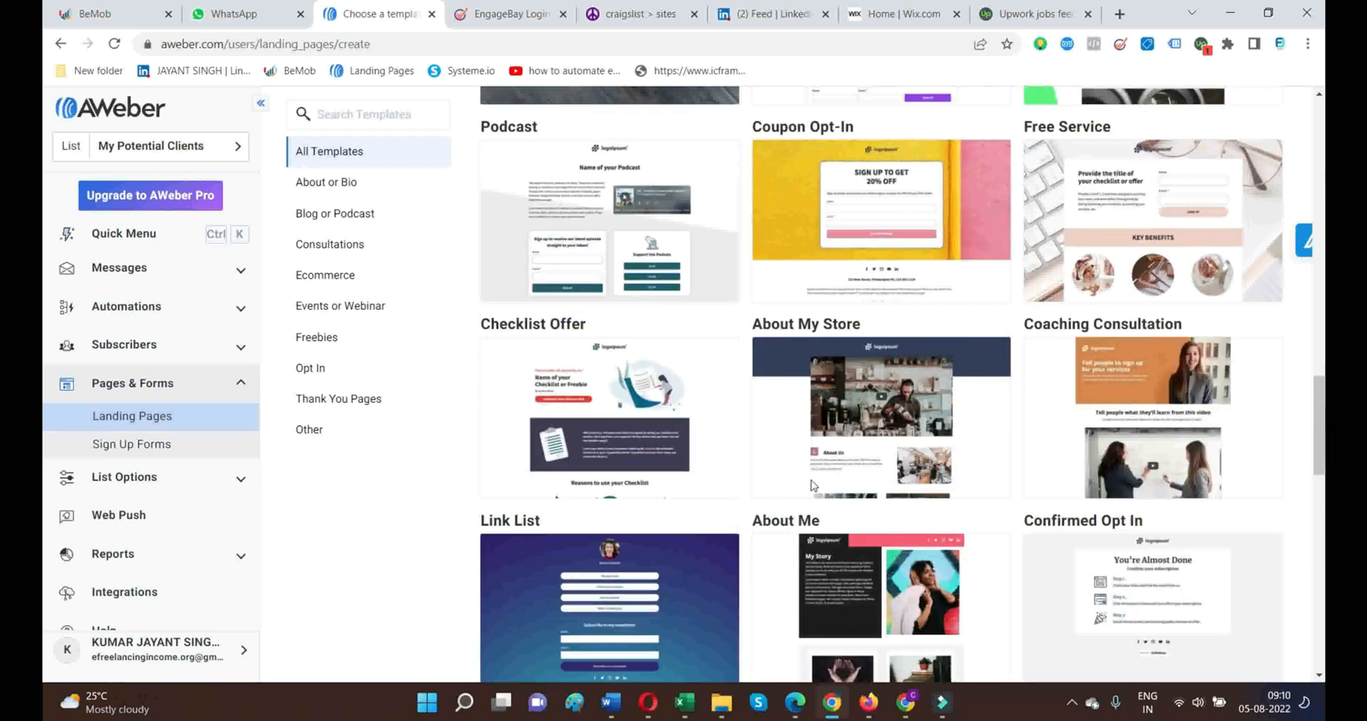
{"action": "scroll", "coordinate": [810, 480], "scroll_direction": "up", "scroll_amount": 3}
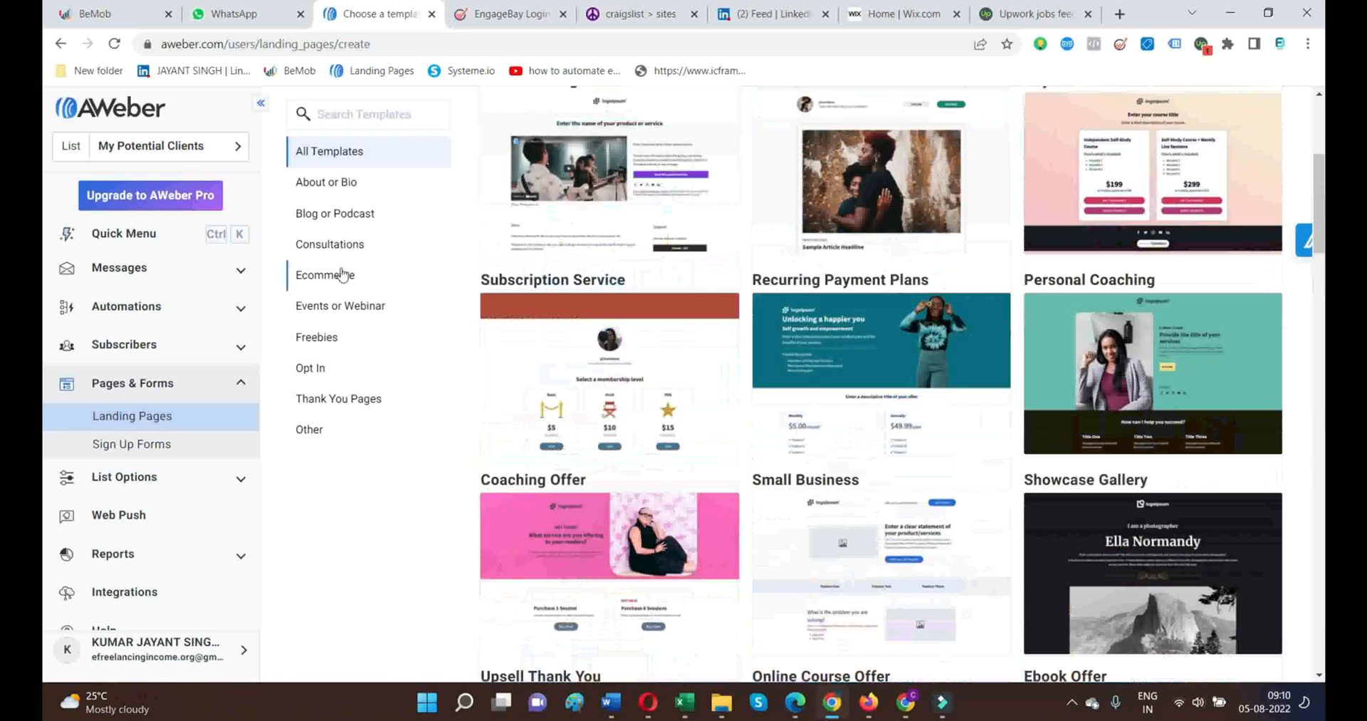
{"action": "left_click", "coordinate": [340, 185]}
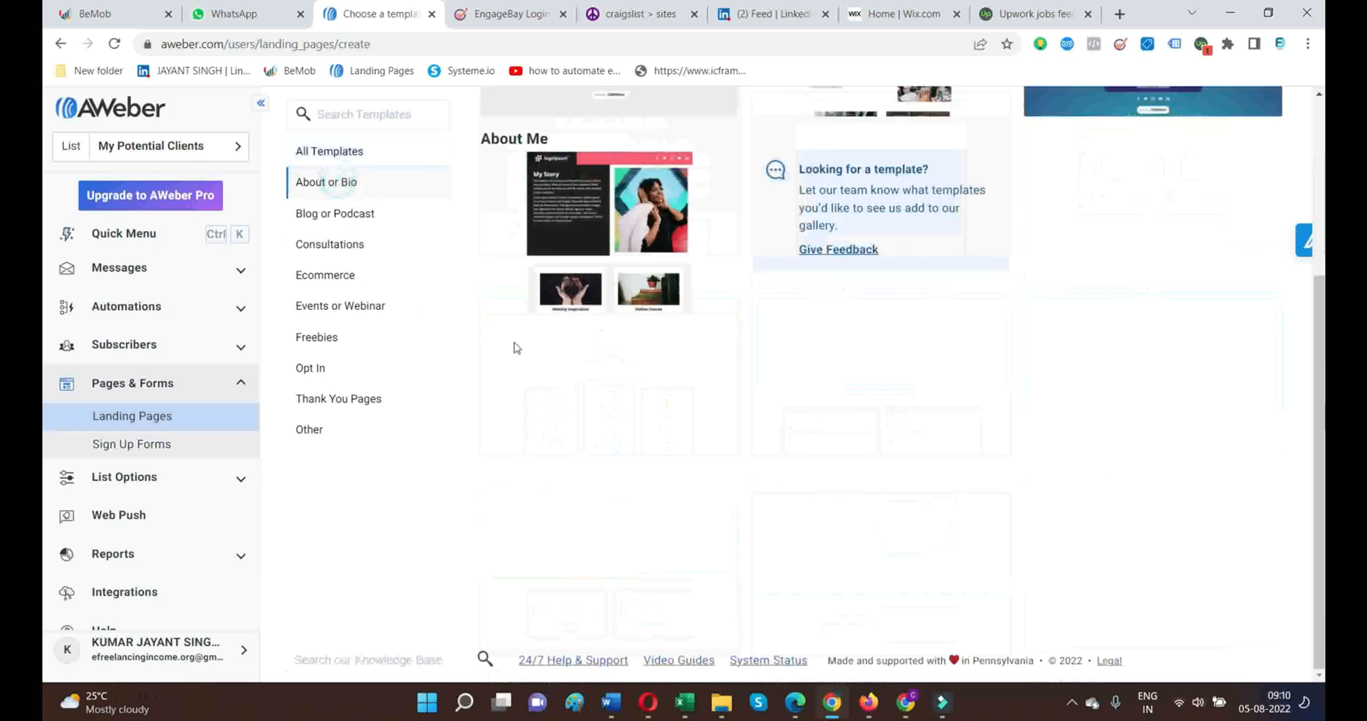
{"action": "left_click", "coordinate": [318, 218]}
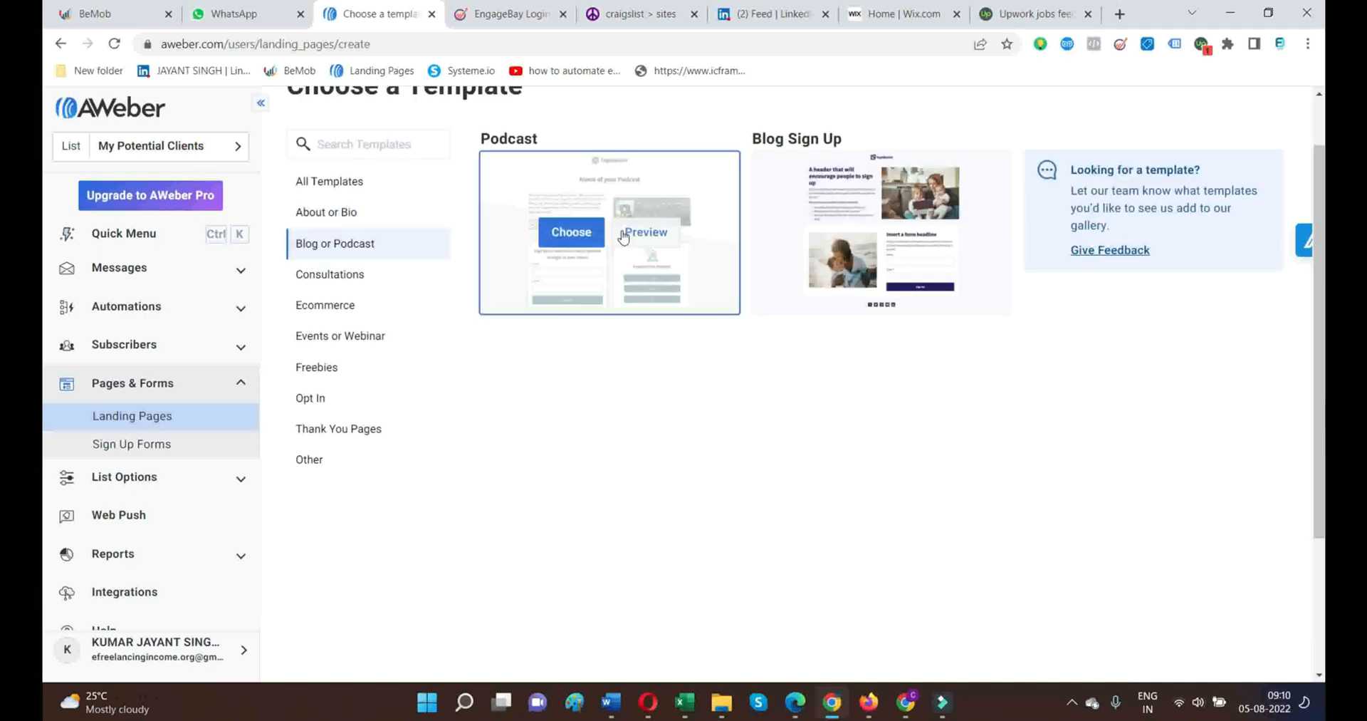
- Show all templates again and choose Build From Scratch for the landing page
{"action": "left_click", "coordinate": [349, 183]}
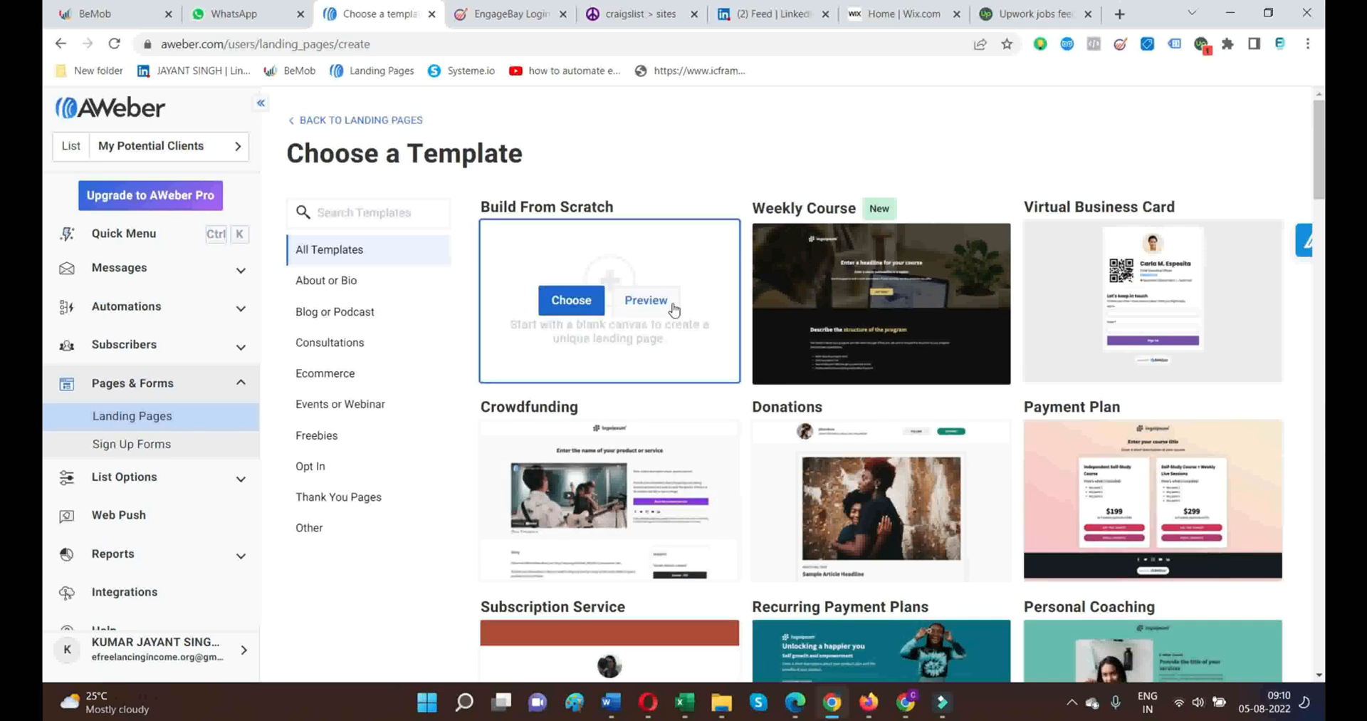
{"action": "left_click", "coordinate": [570, 300]}
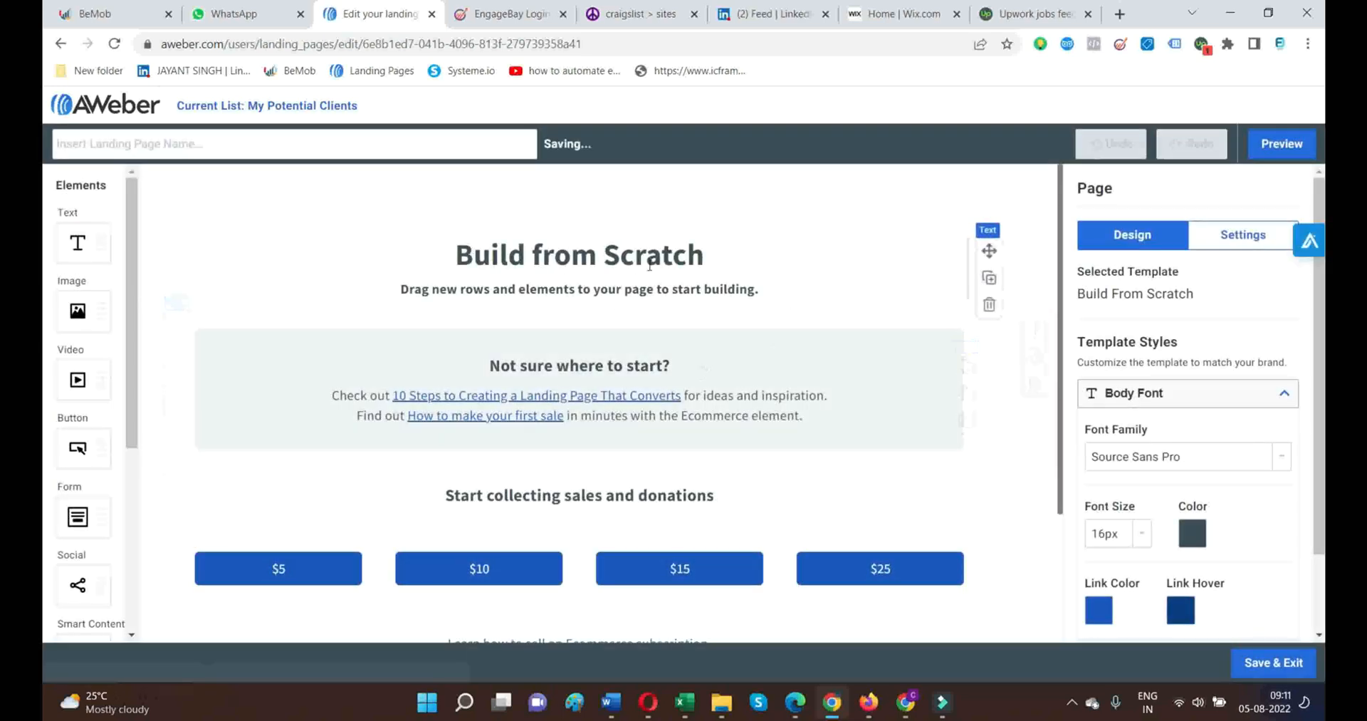
- Switch to Document1 in Word and copy the title "The 5 Best Sites to Make Money with Surveys"
{"action": "mouse_move", "coordinate": [611, 702]}
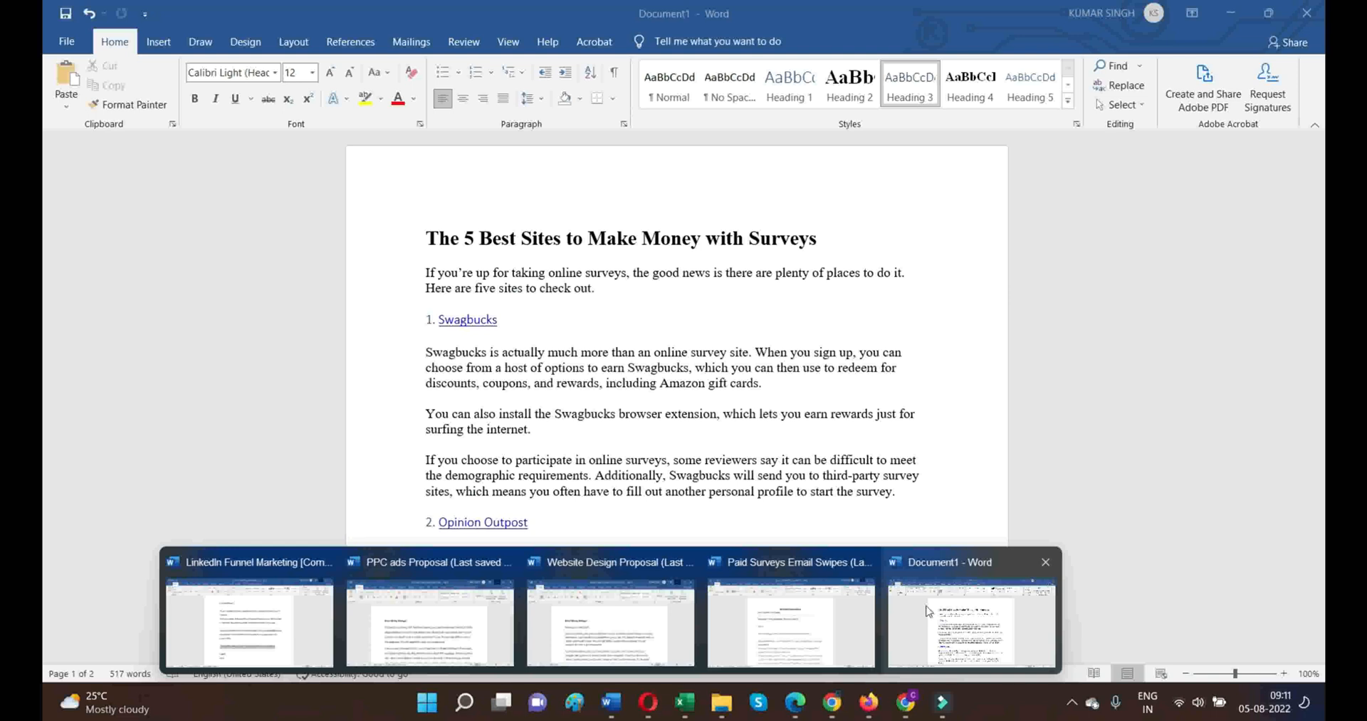
{"action": "left_click", "coordinate": [928, 611]}
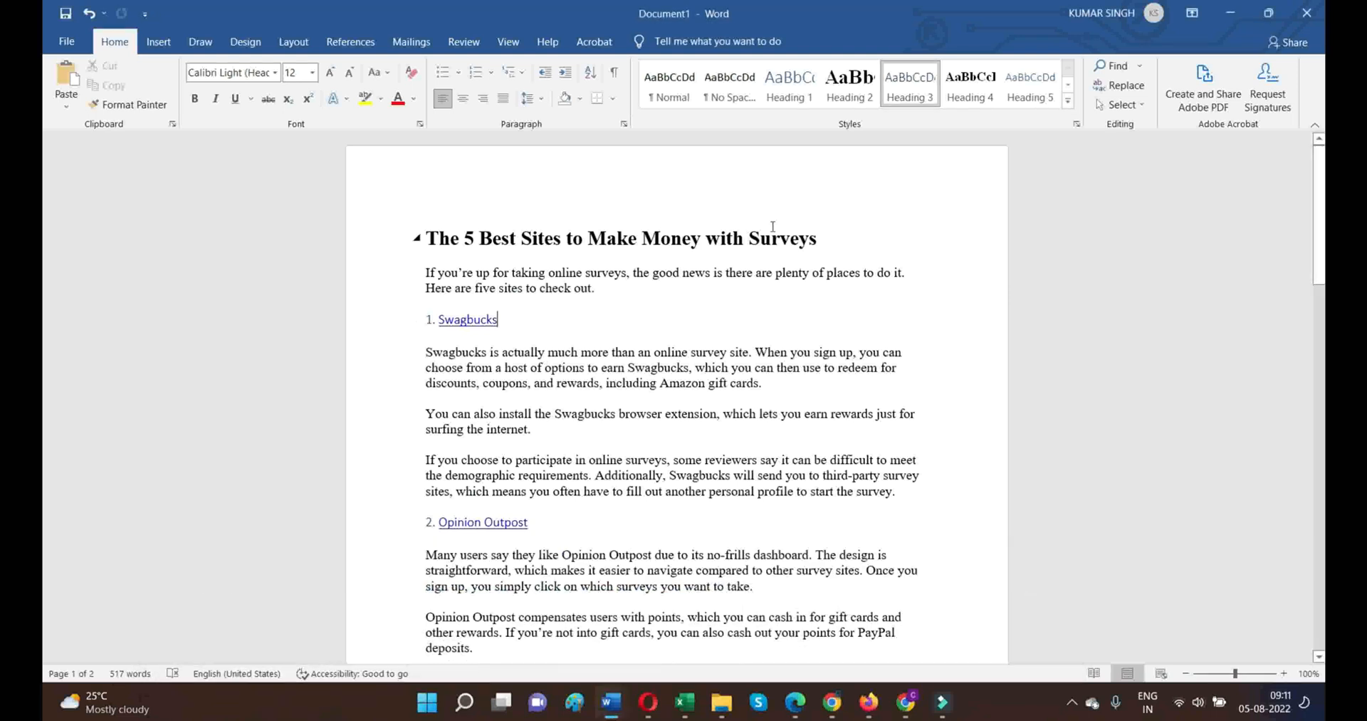
{"action": "left_click_drag", "start_coordinate": [821, 237], "coordinate": [490, 246]}
{"action": "right_click", "coordinate": [490, 246]}
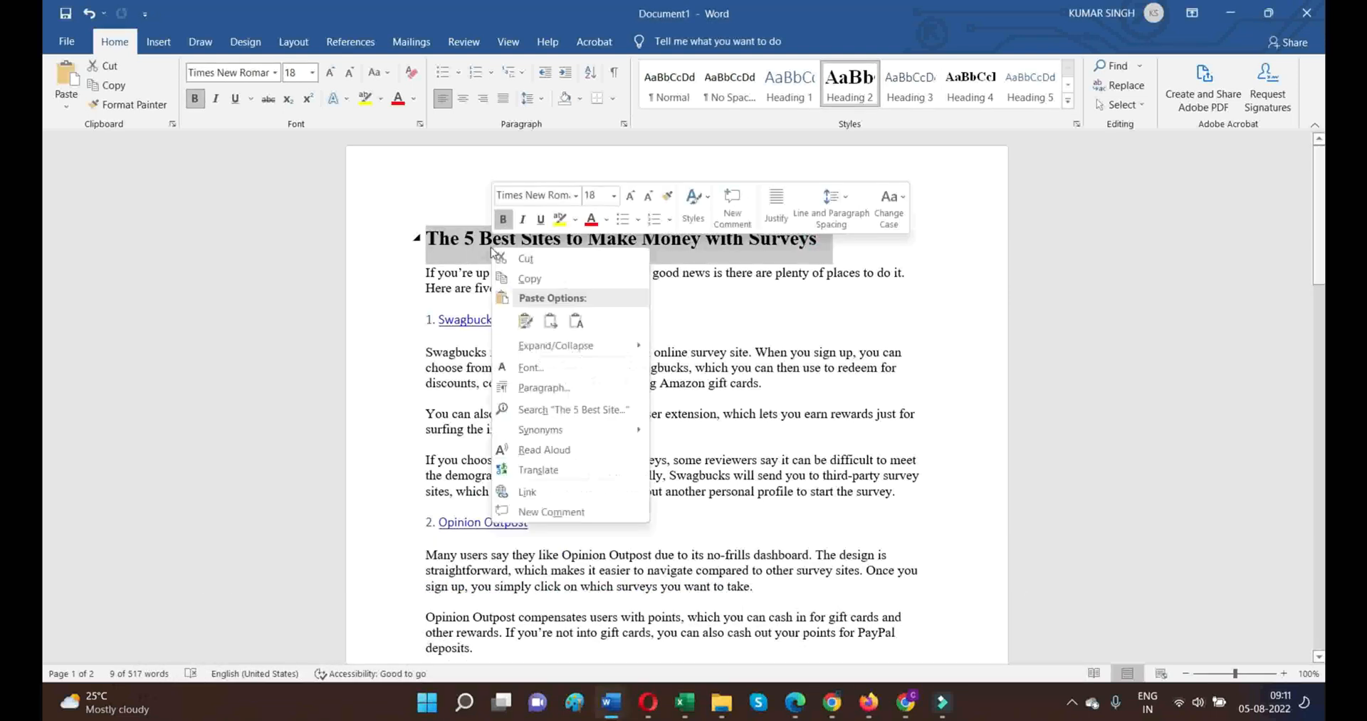
{"action": "left_click", "coordinate": [527, 282]}
{"action": "left_click", "coordinate": [1231, 12]}
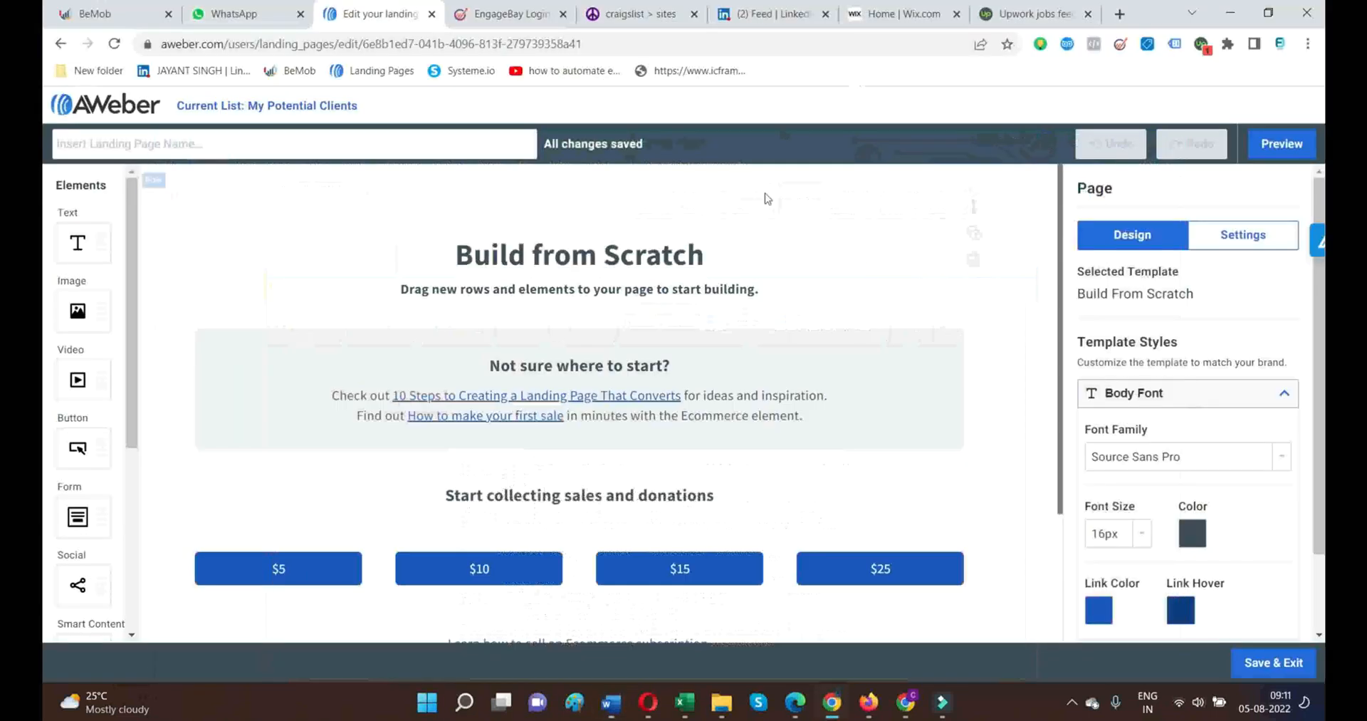
- Replace the "Build from Scratch" heading on the AWeber page with the copied title
{"action": "left_click", "coordinate": [706, 256]}
{"action": "left_click_drag", "start_coordinate": [705, 255], "coordinate": [462, 250]}
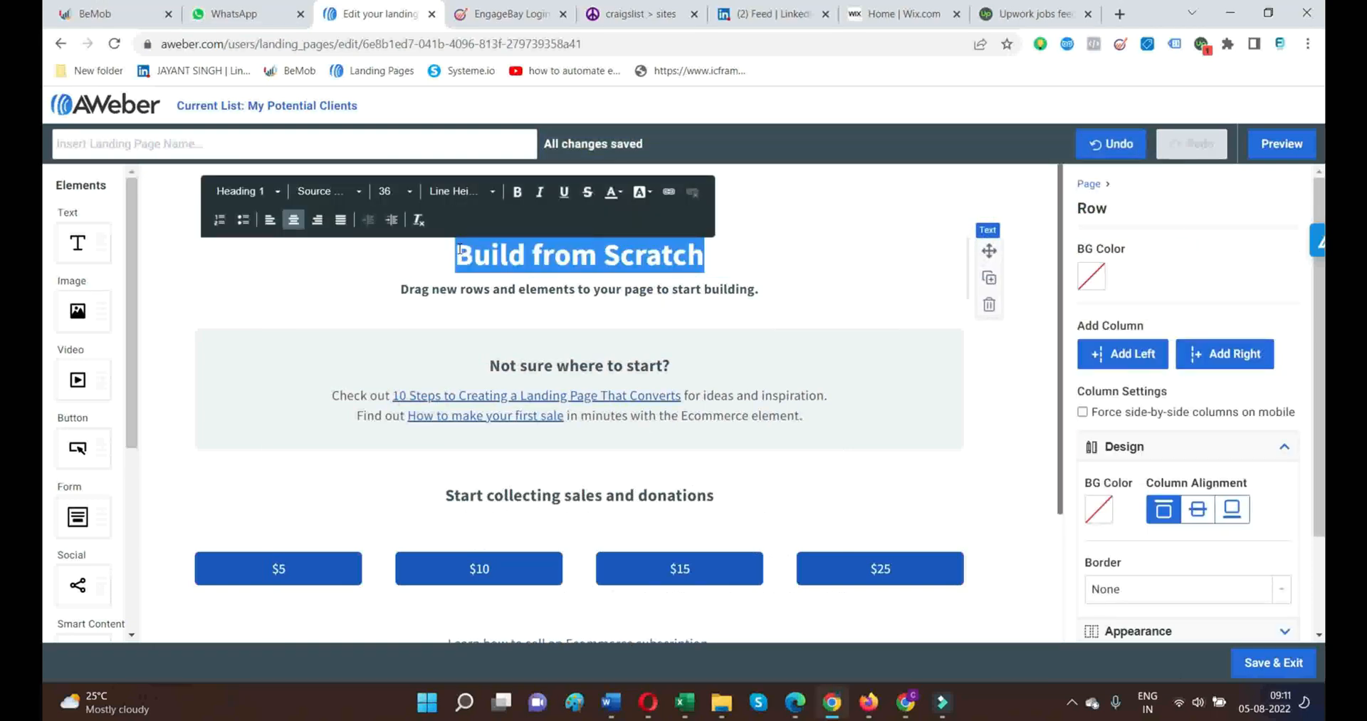
{"action": "key", "text": "ctrl+v"}
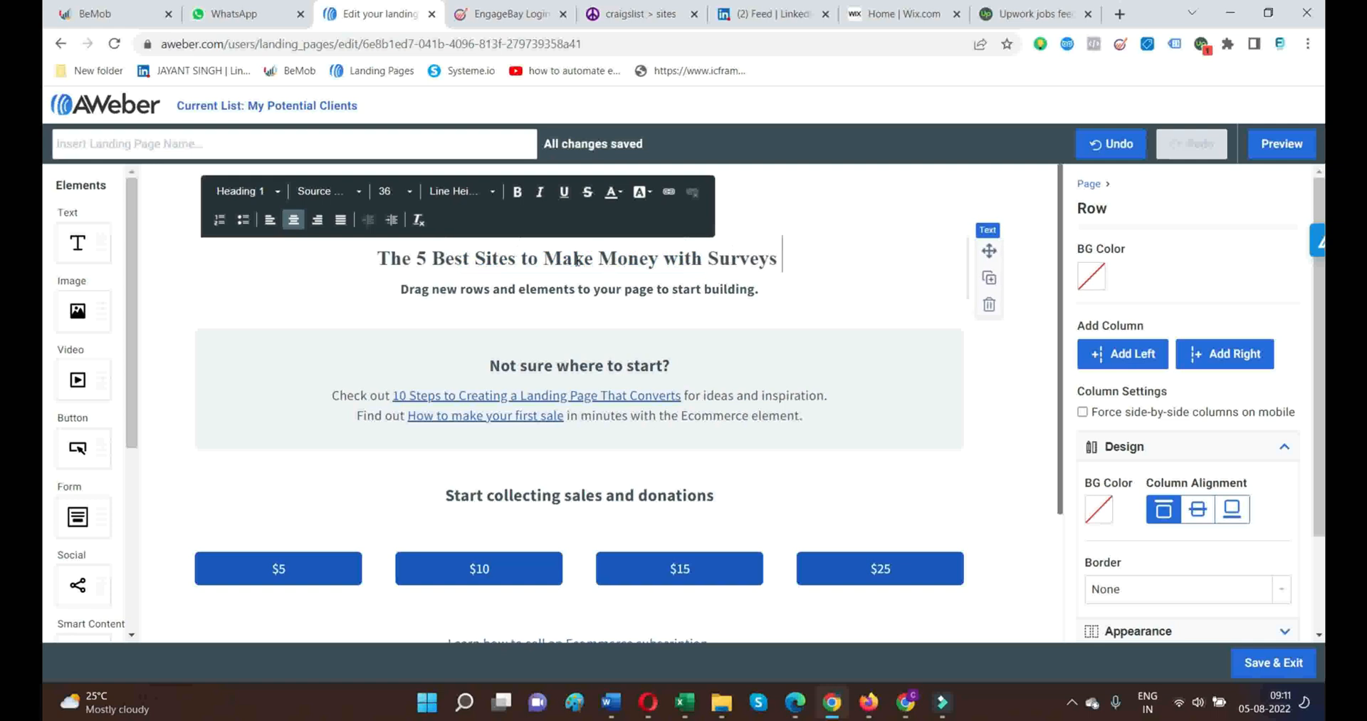
- Set the font size of the heading "The 5 Best Sites to Make Money with Surveys" to 36
{"action": "left_click", "coordinate": [411, 200]}
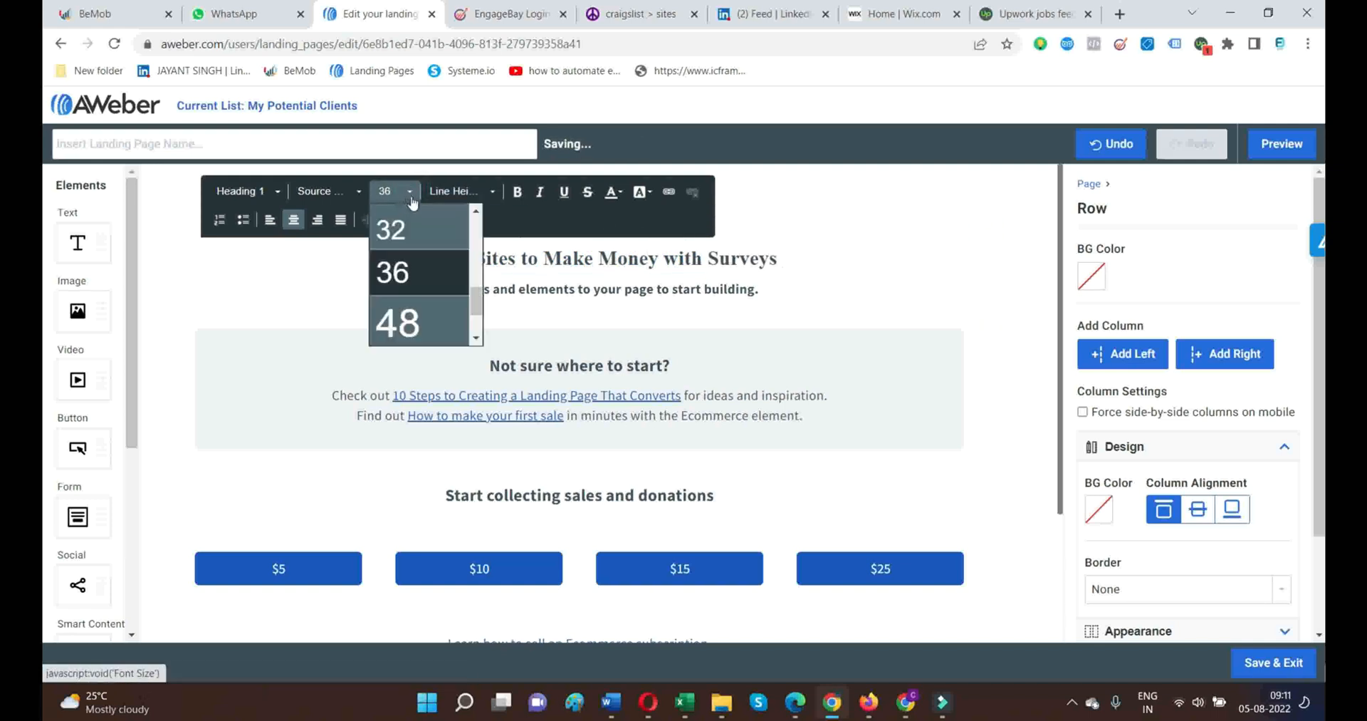
{"action": "left_click", "coordinate": [396, 321]}
{"action": "left_click_drag", "start_coordinate": [784, 269], "coordinate": [377, 269]}
{"action": "left_click", "coordinate": [410, 189]}
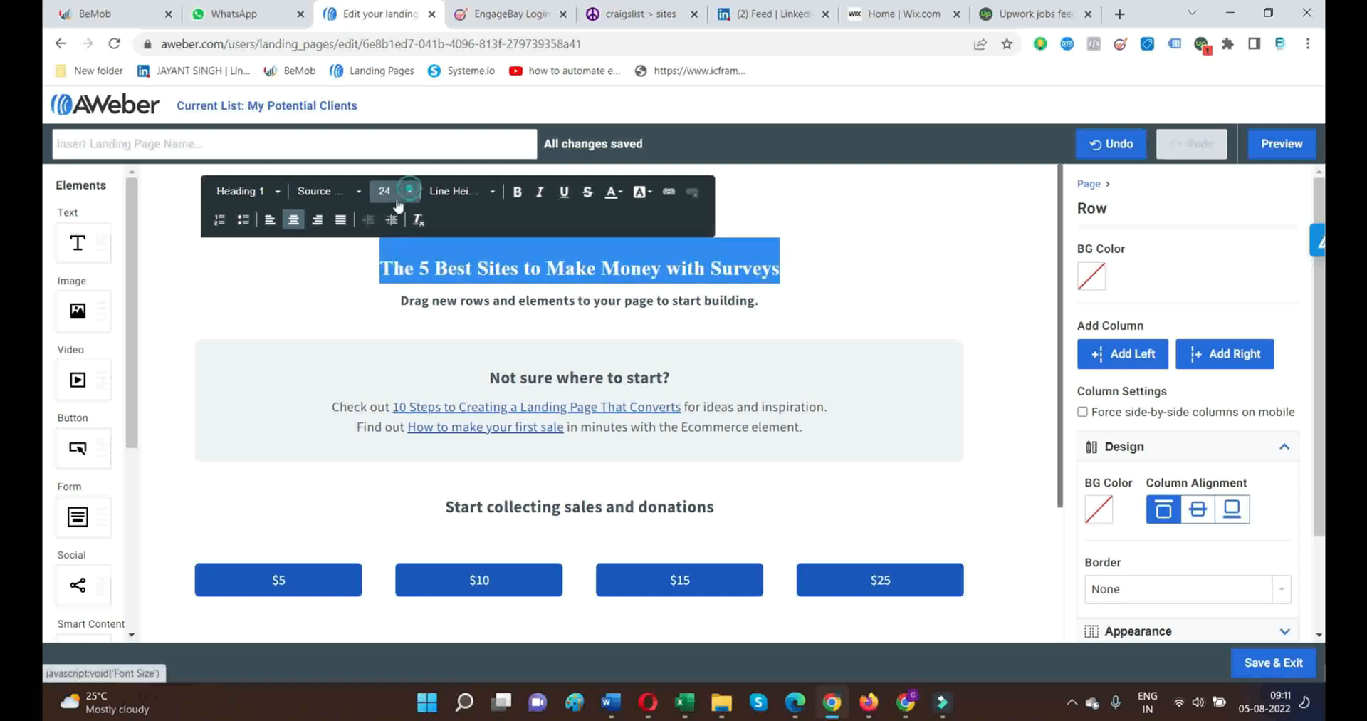
{"action": "left_click", "coordinate": [399, 341]}
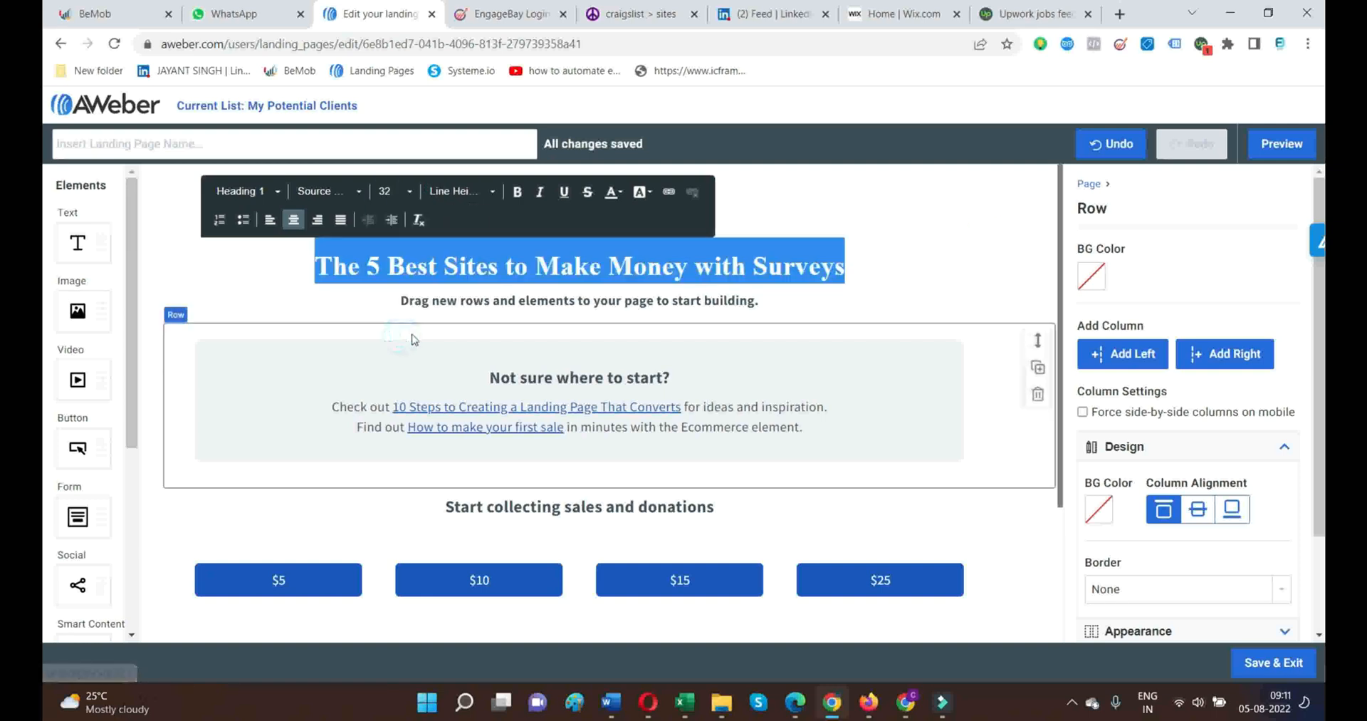
{"action": "left_click", "coordinate": [411, 191]}
{"action": "scroll", "coordinate": [399, 271], "scroll_direction": "down", "scroll_amount": 2}
{"action": "left_click", "coordinate": [413, 243]}
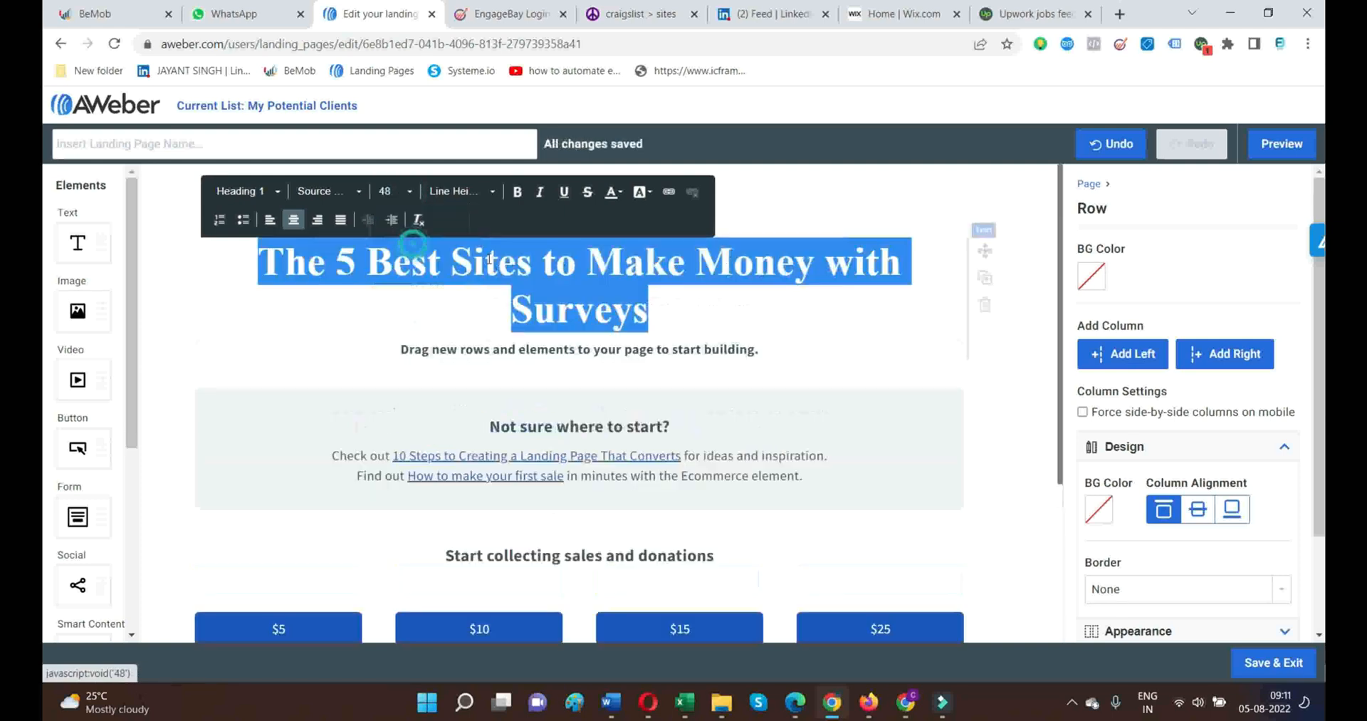
{"action": "left_click", "coordinate": [409, 191]}
{"action": "left_click", "coordinate": [391, 223]}
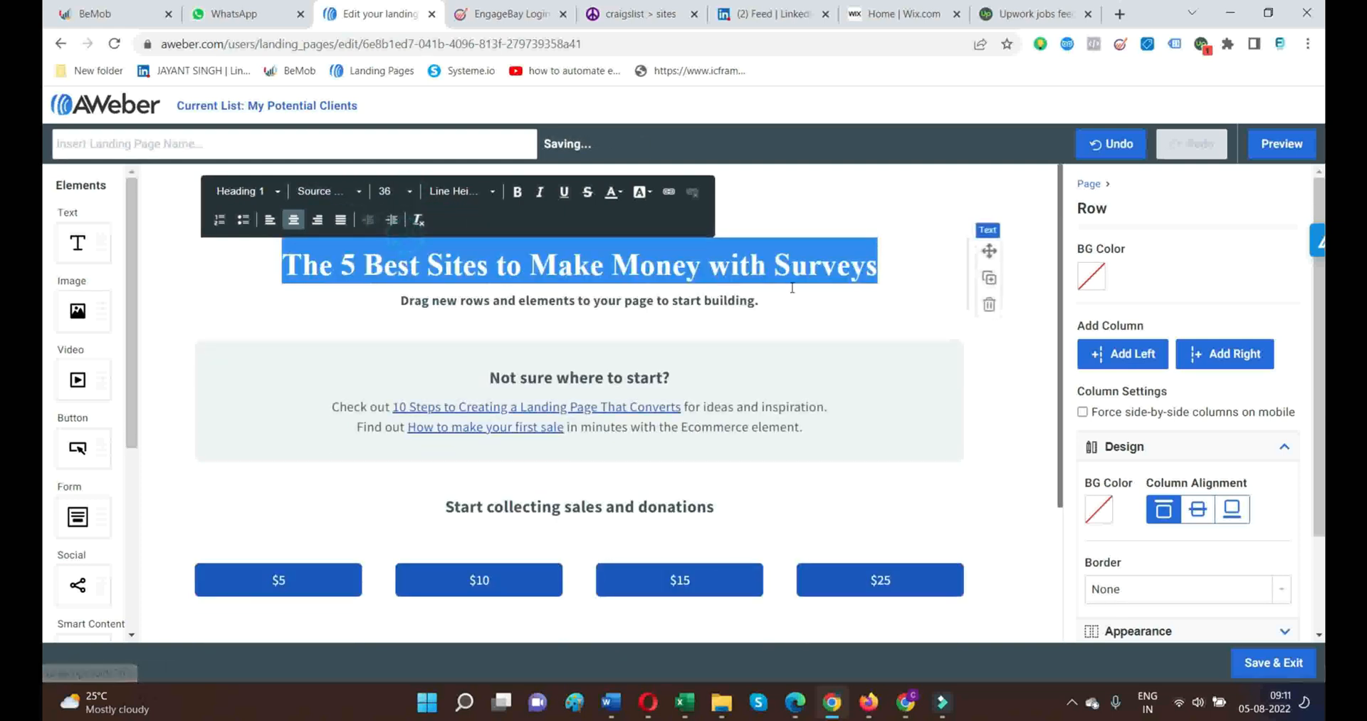
- Delete the rows with the donation amount buttons, the Ecommerce help links and the "Not sure where to start?" box
{"action": "left_click", "coordinate": [780, 307]}
{"action": "scroll", "coordinate": [812, 305], "scroll_direction": "down", "scroll_amount": 1}
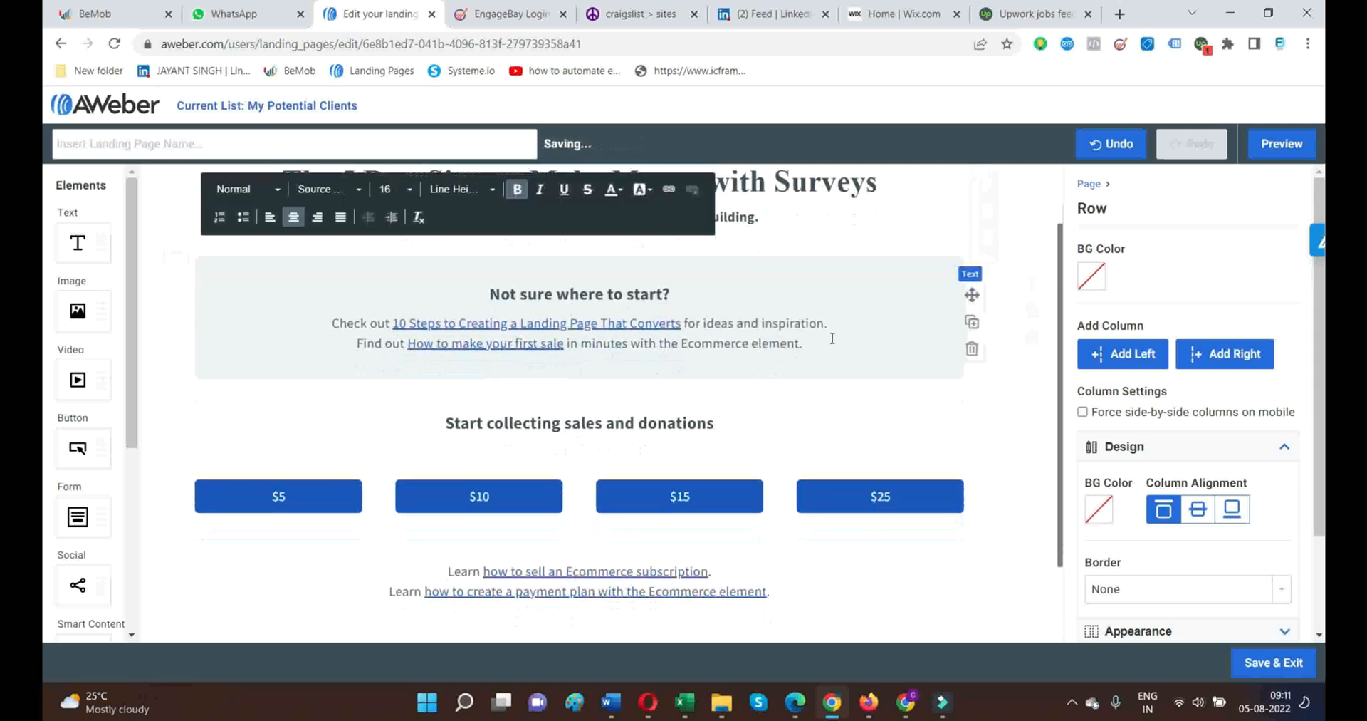
{"action": "mouse_move", "coordinate": [985, 488]}
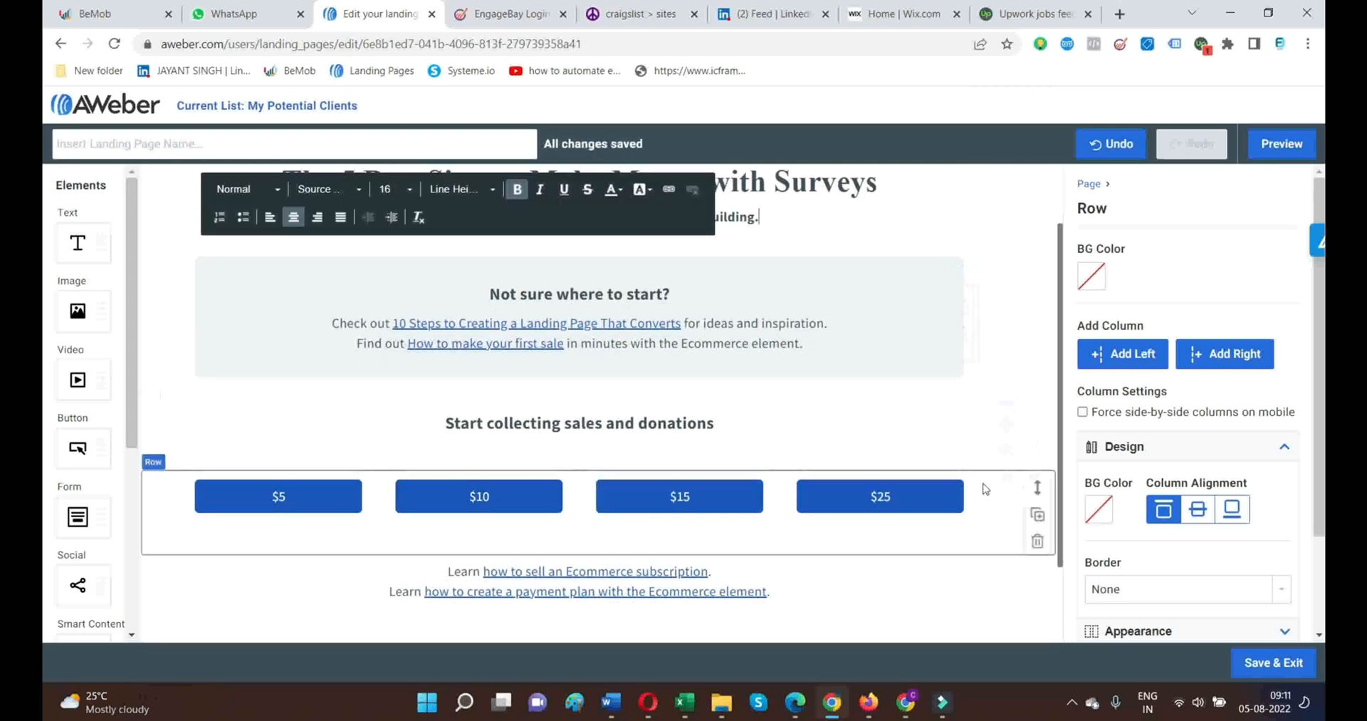
{"action": "left_click", "coordinate": [1038, 543]}
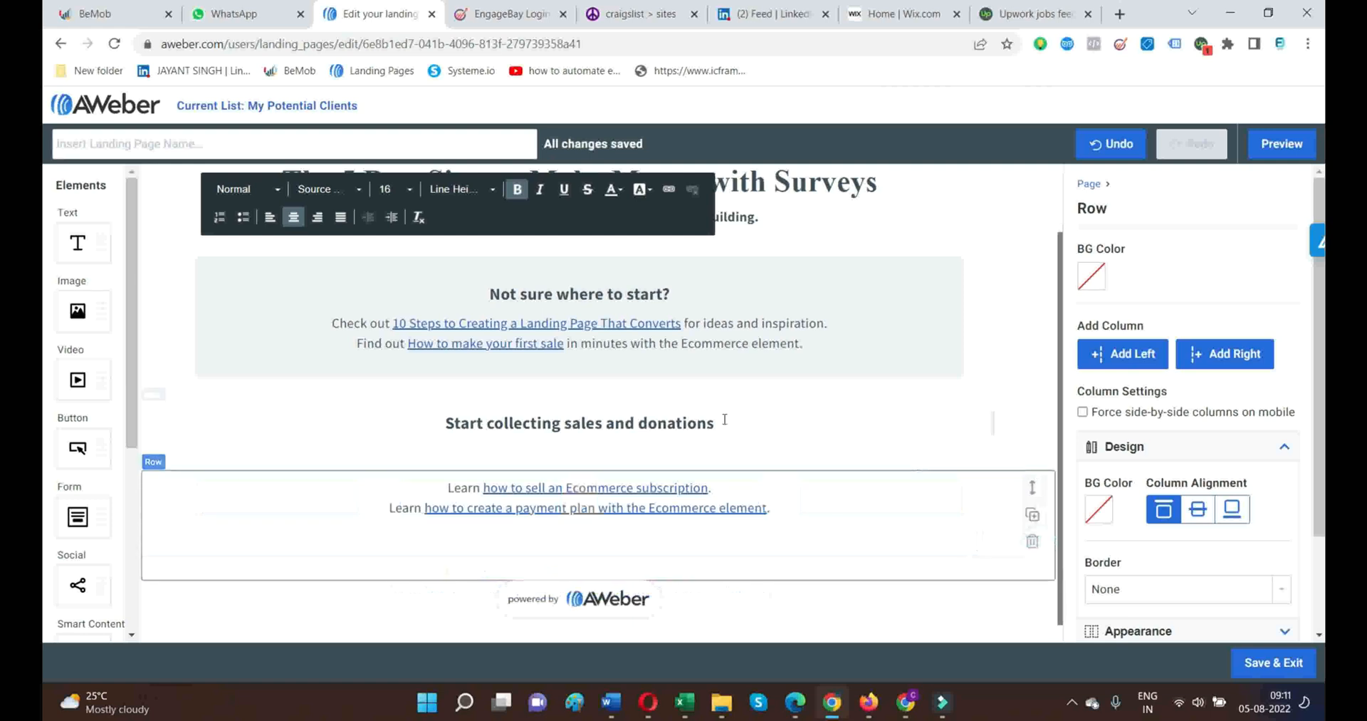
{"action": "left_click", "coordinate": [1038, 543]}
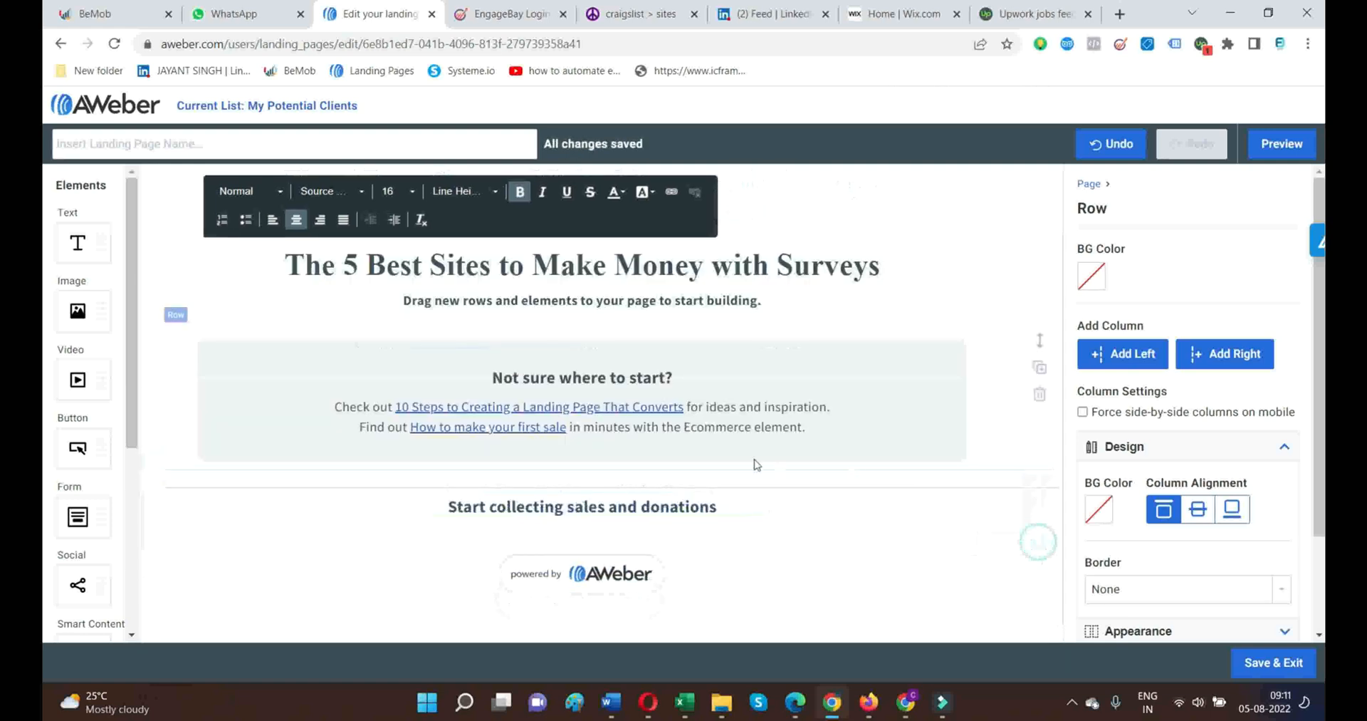
{"action": "left_click", "coordinate": [1040, 396]}
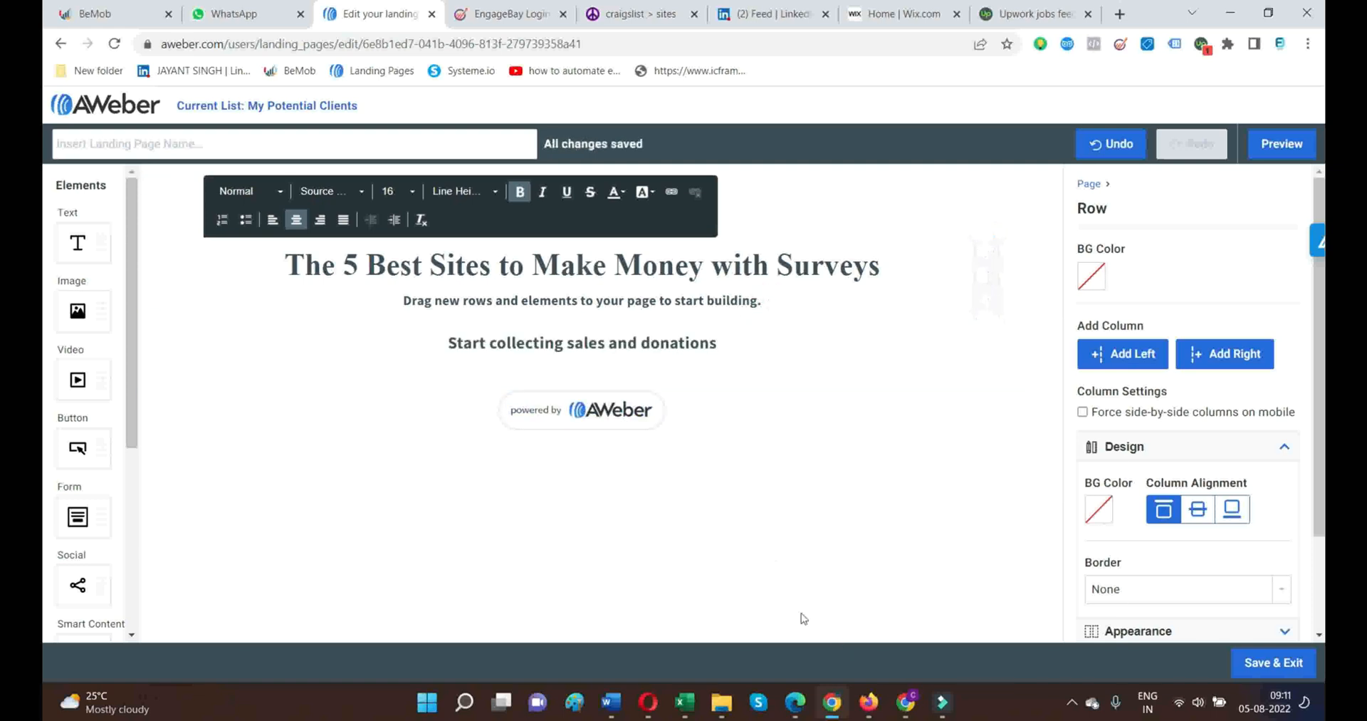
- Add an empty line below "Start collecting sales and donations" and copy all the article text below the title from Document1 in Word
{"action": "left_click", "coordinate": [729, 358]}
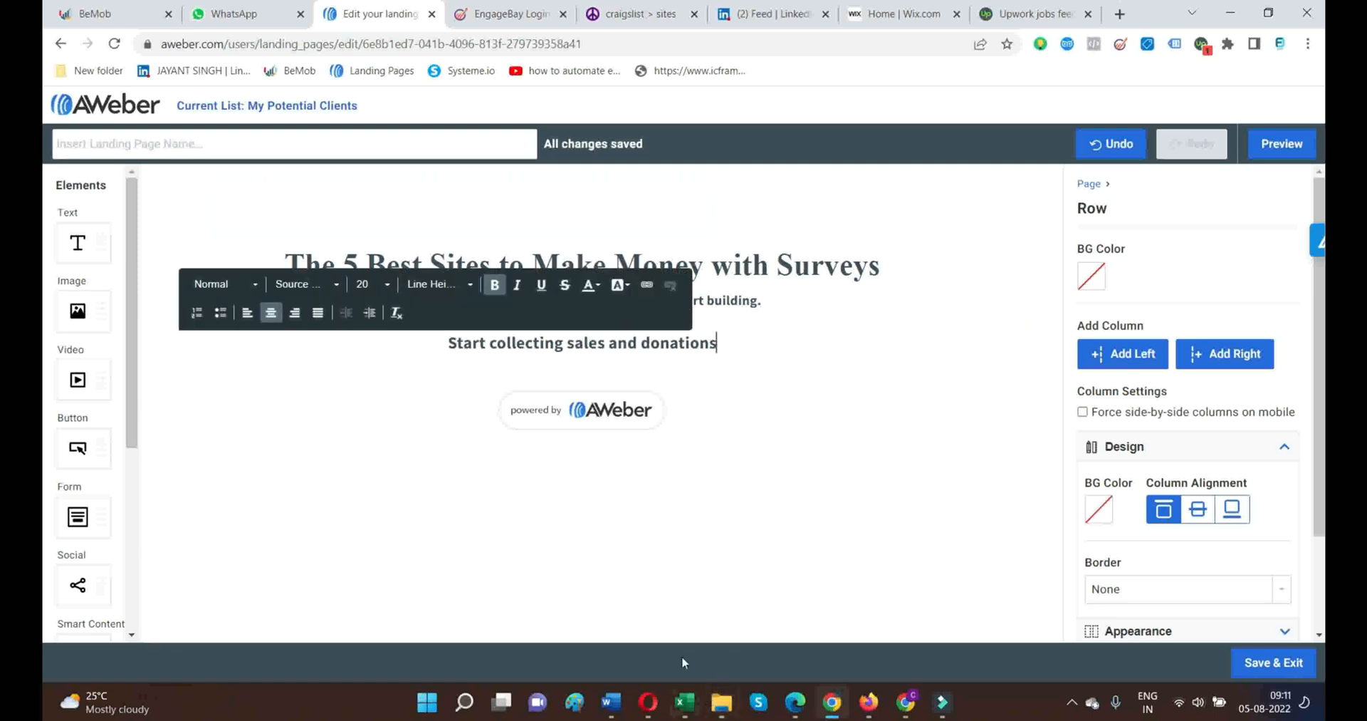
{"action": "key", "text": "Return"}
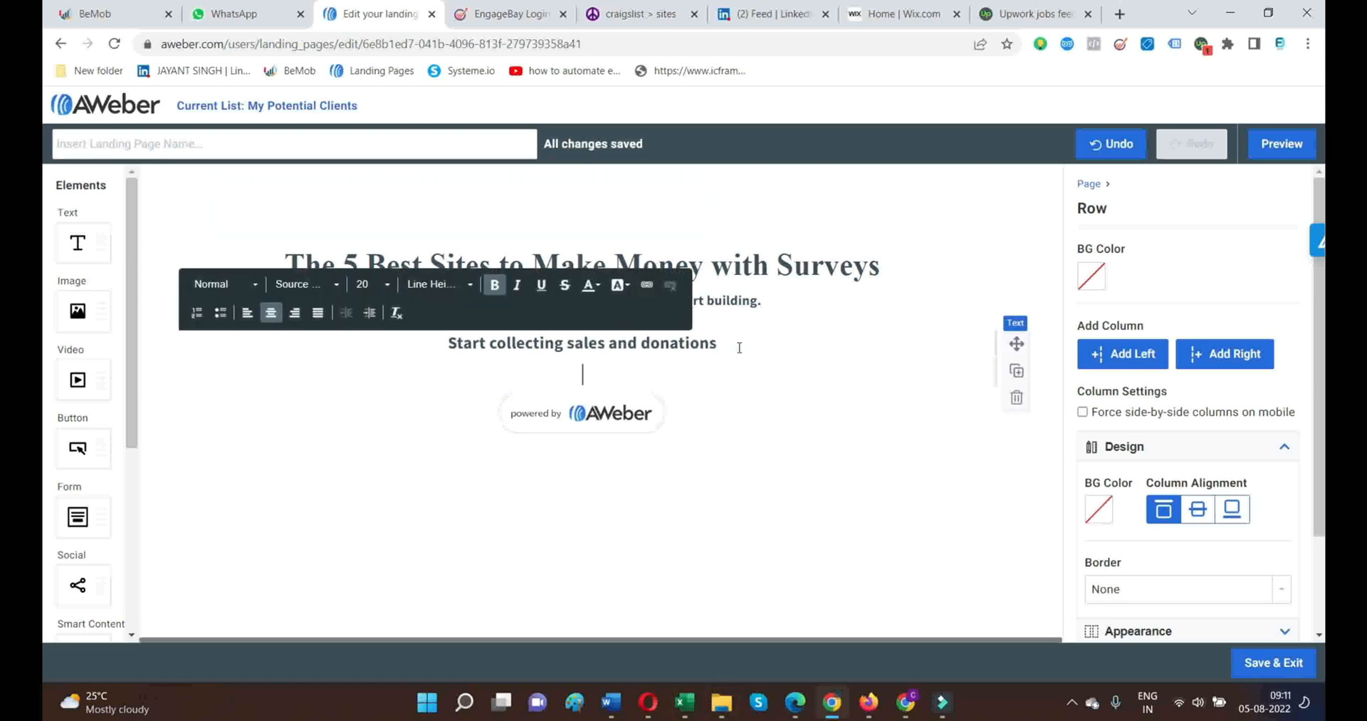
{"action": "mouse_move", "coordinate": [610, 699]}
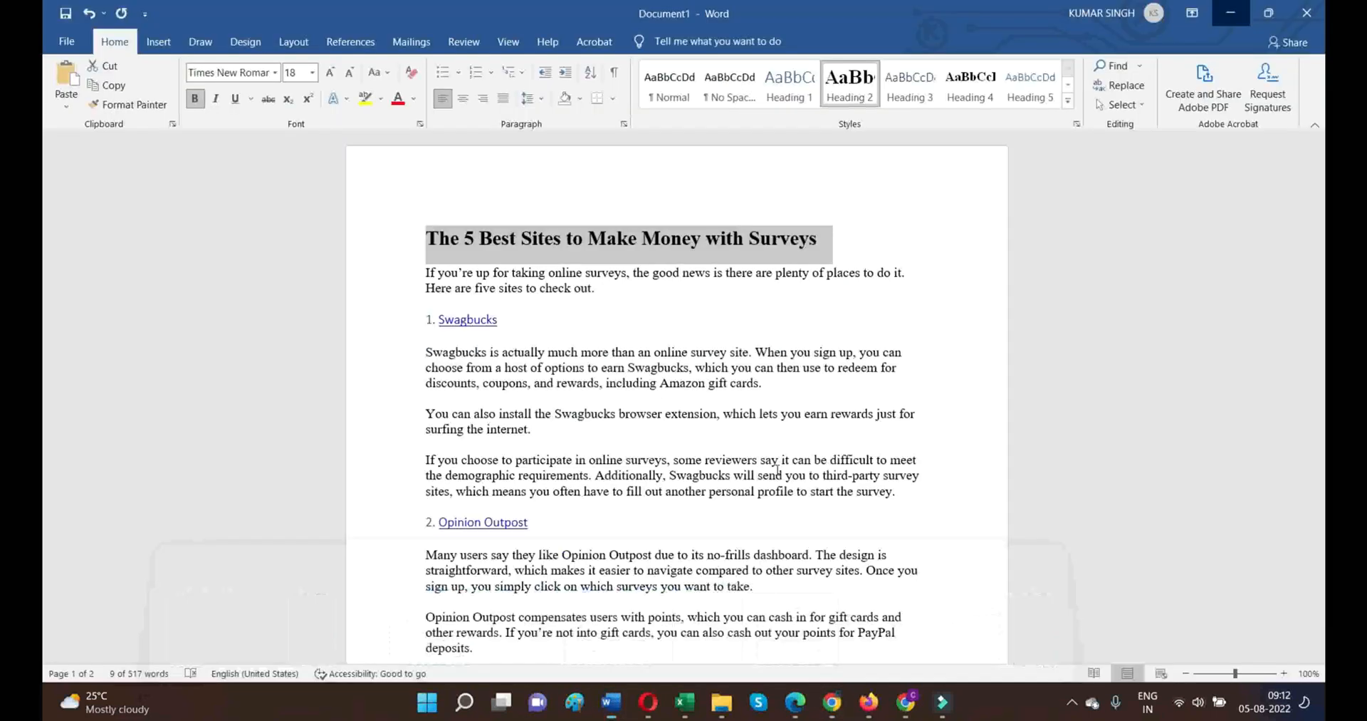
{"action": "left_click", "coordinate": [974, 613]}
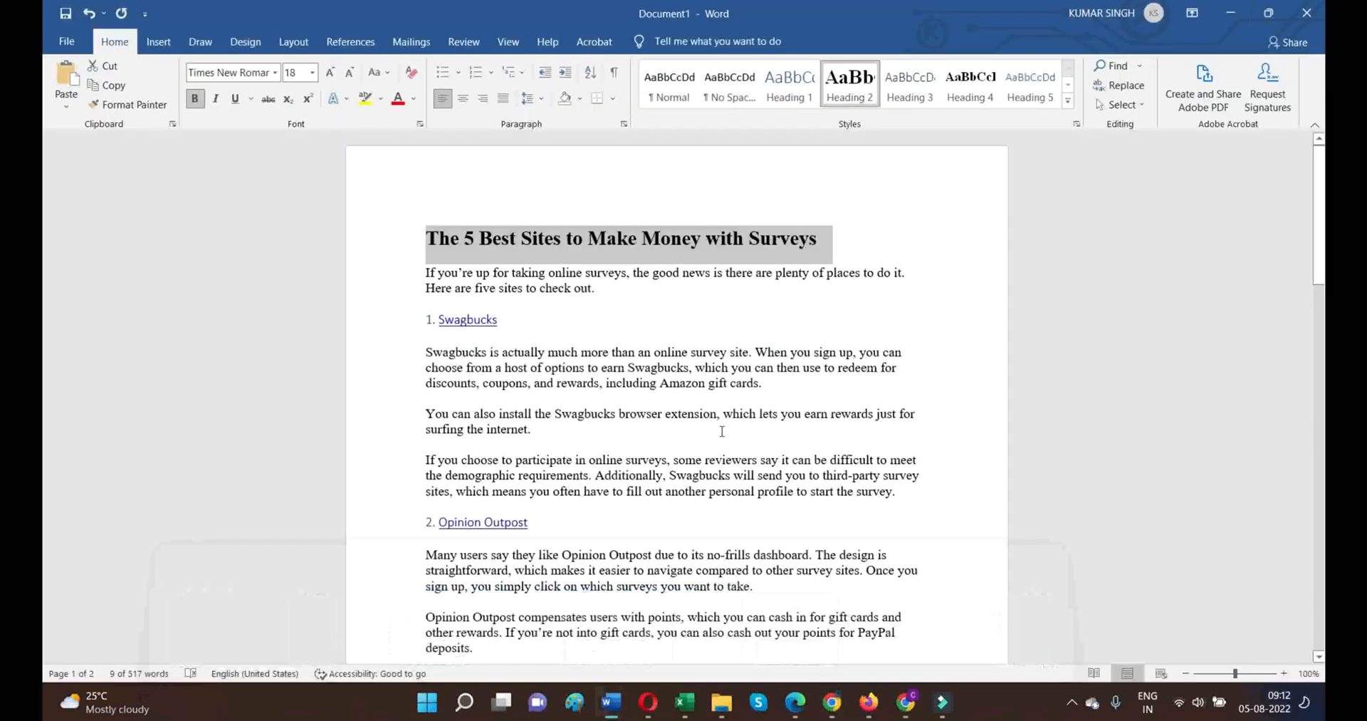
{"action": "left_click", "coordinate": [944, 468]}
{"action": "left_click_drag", "start_coordinate": [426, 271], "coordinate": [495, 512]}
{"action": "scroll", "coordinate": [495, 511], "scroll_direction": "down", "scroll_amount": 3}
{"action": "right_click", "coordinate": [501, 405]}
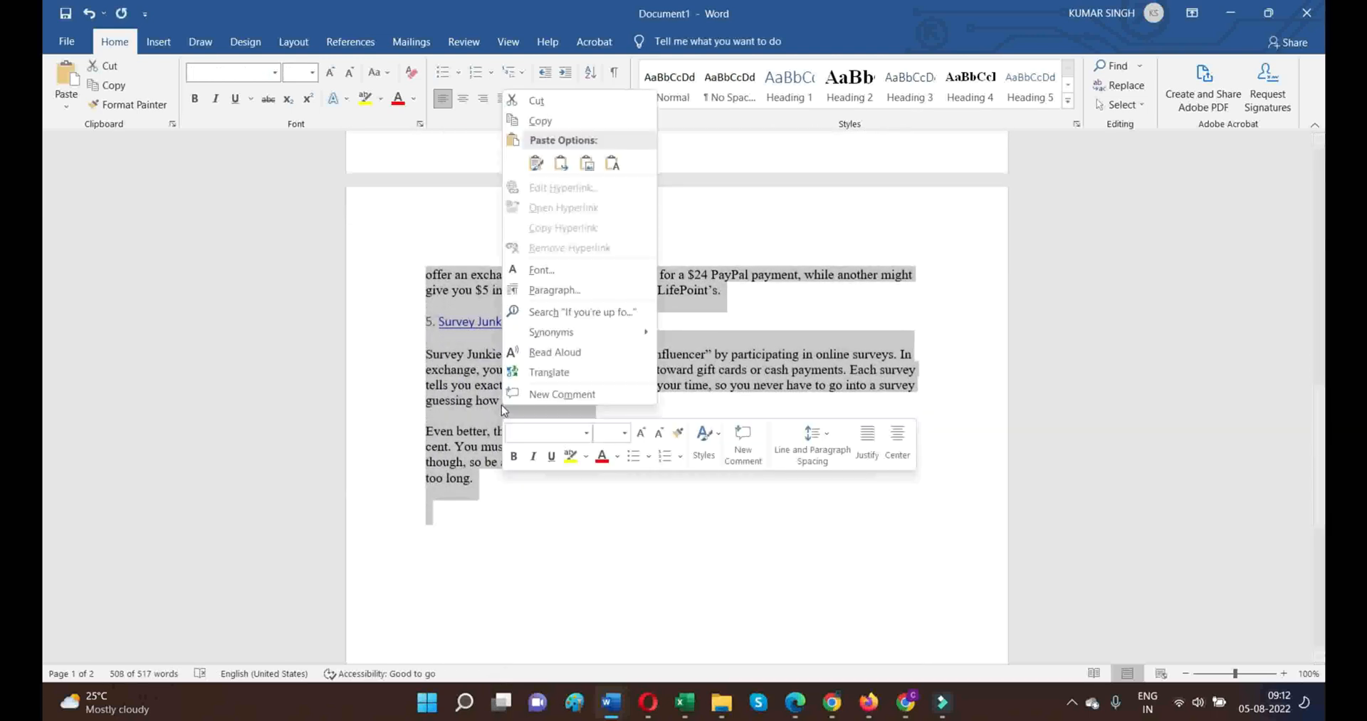
{"action": "left_click", "coordinate": [540, 120]}
- Return to the AWeber page and paste the copied article text below the "Start collecting sales and donations" line
{"action": "double_click", "coordinate": [1203, 20]}
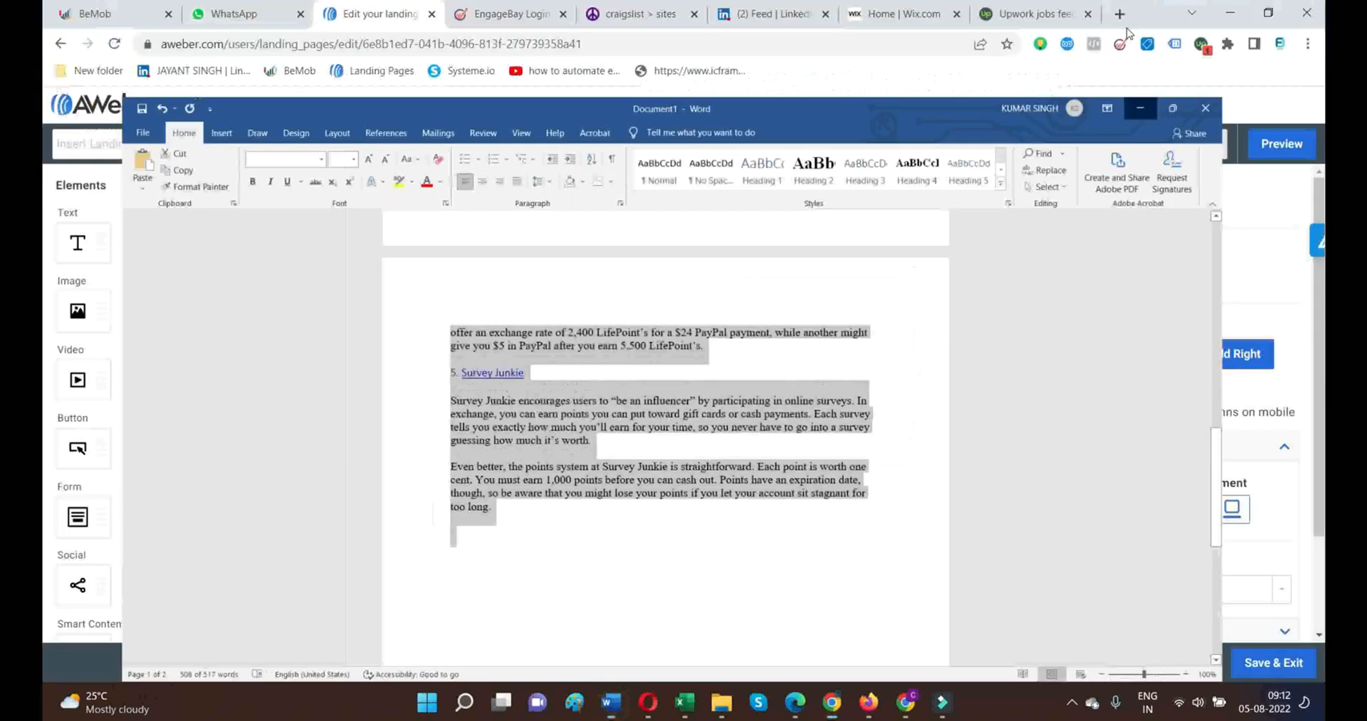
{"action": "left_click", "coordinate": [1127, 32]}
{"action": "key", "text": "ctrl+v"}
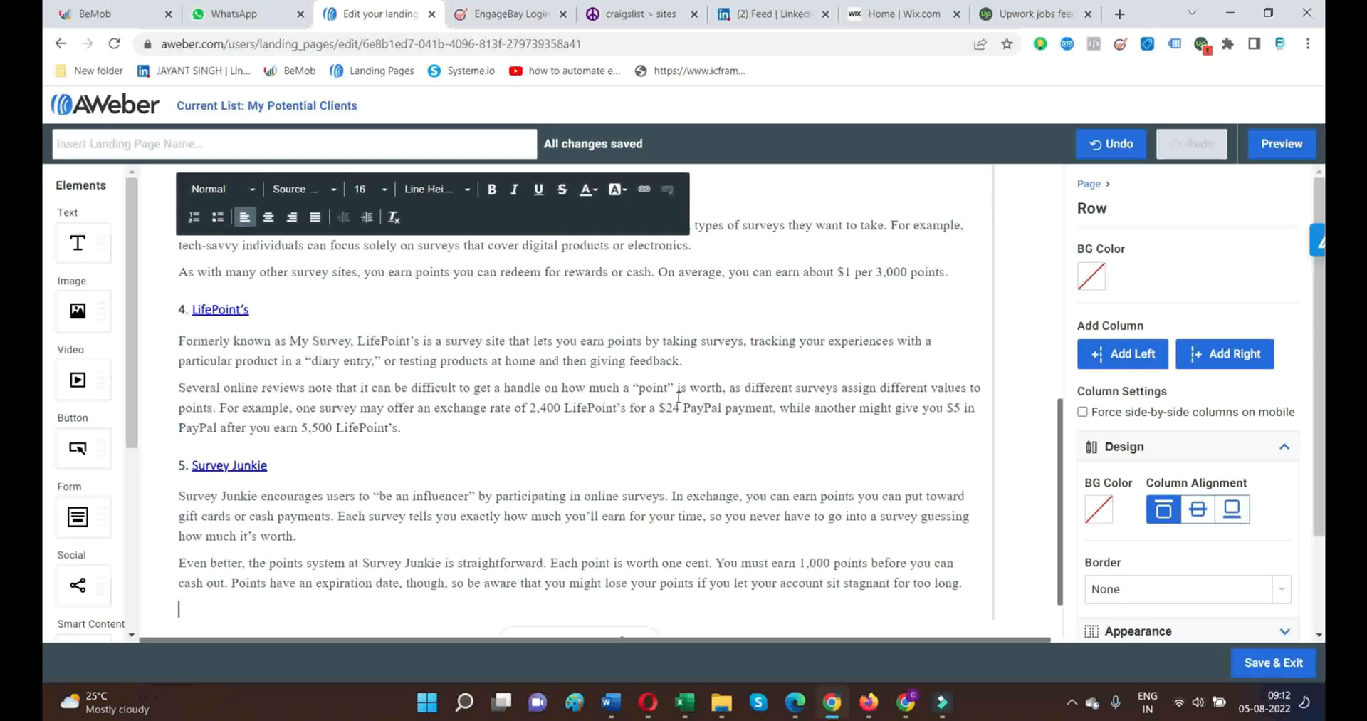
{"action": "scroll", "coordinate": [663, 450], "scroll_direction": "up", "scroll_amount": 7}
{"action": "scroll", "coordinate": [356, 433], "scroll_direction": "down", "scroll_amount": 2}
{"action": "scroll", "coordinate": [357, 433], "scroll_direction": "down", "scroll_amount": 3}
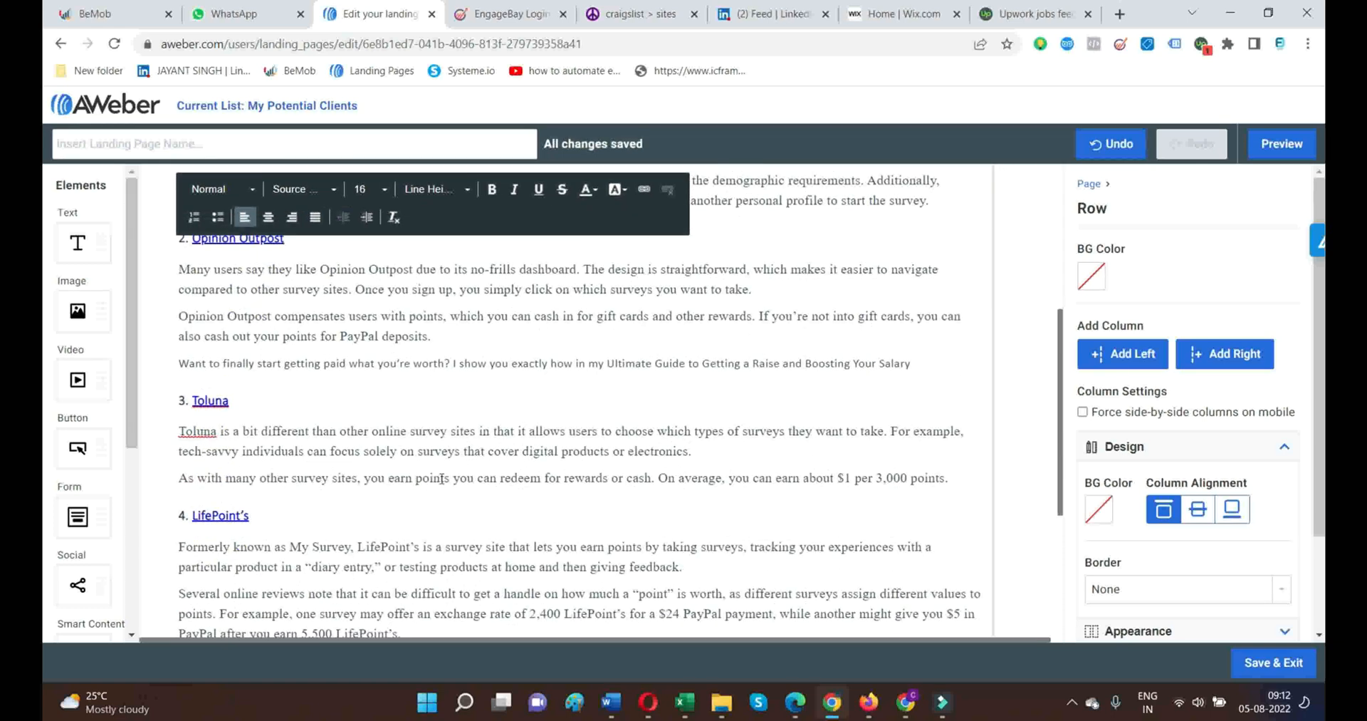
{"action": "scroll", "coordinate": [441, 479], "scroll_direction": "down", "scroll_amount": 5}
{"action": "scroll", "coordinate": [639, 477], "scroll_direction": "up", "scroll_amount": 7}
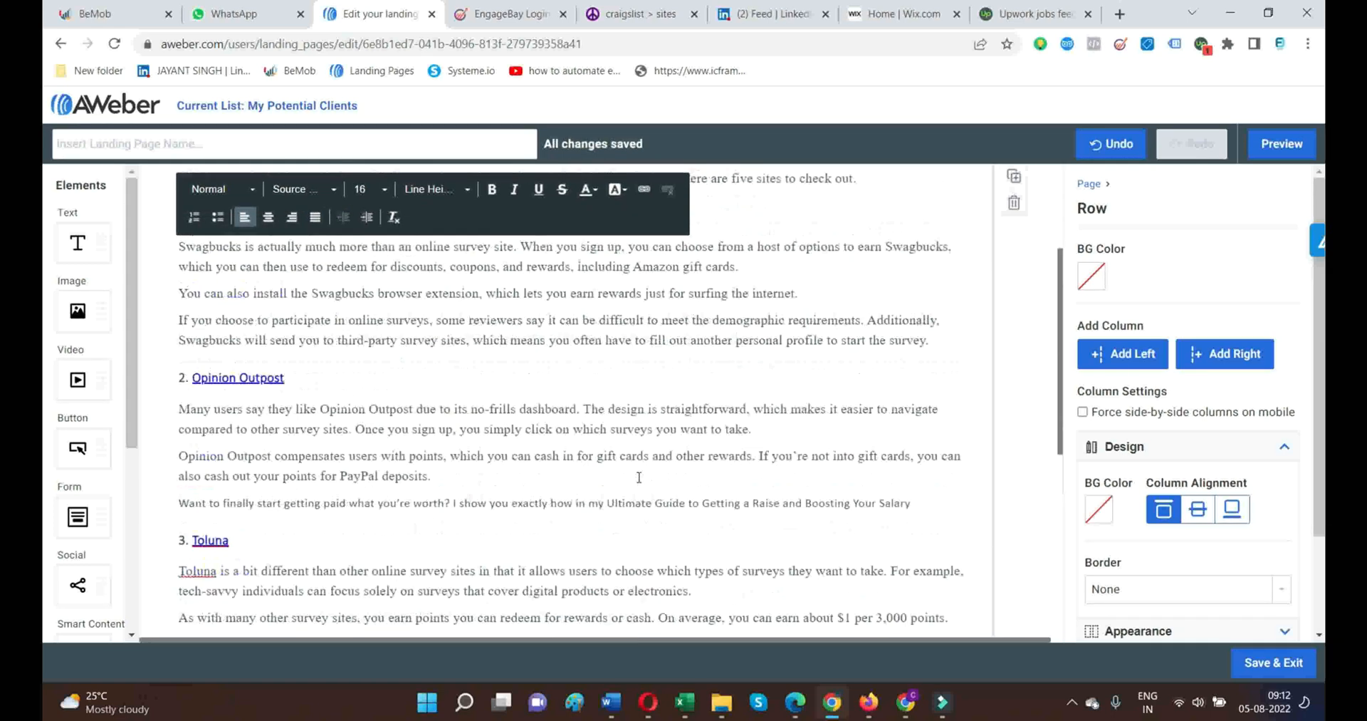
{"action": "scroll", "coordinate": [638, 478], "scroll_direction": "up", "scroll_amount": 3}
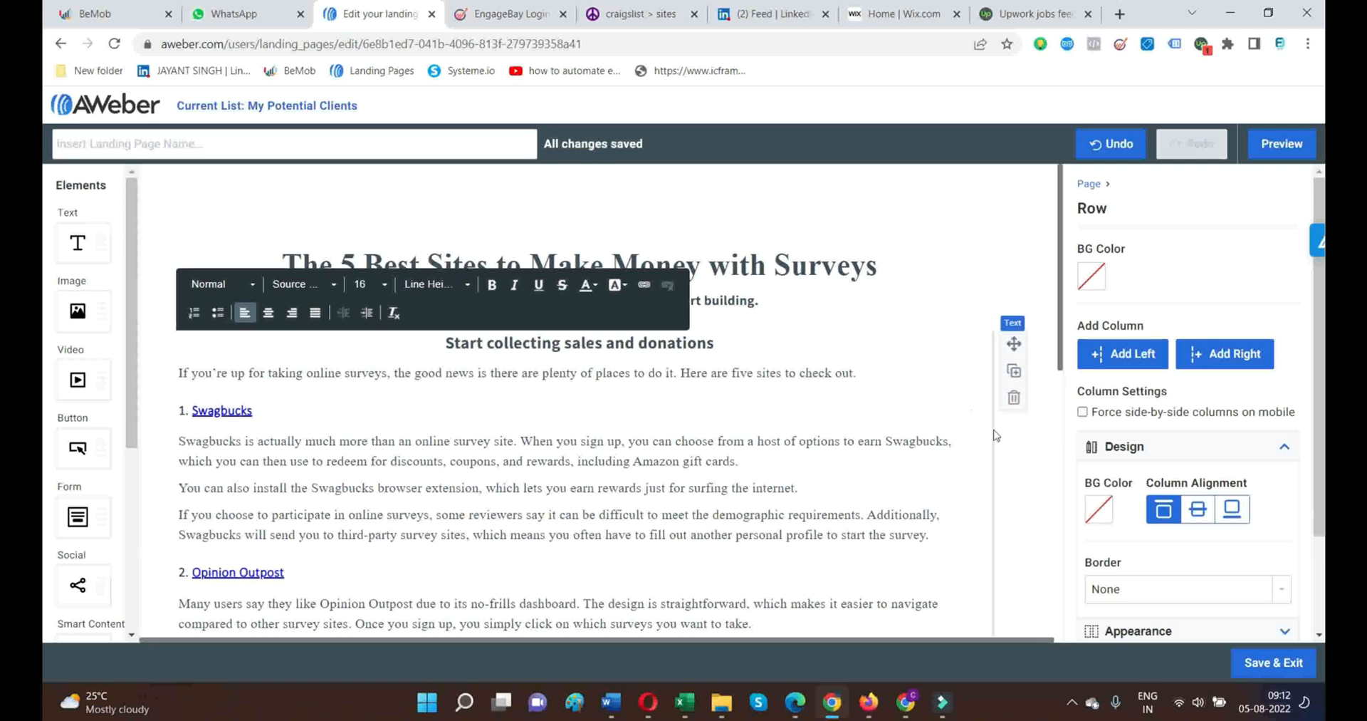
- Replace the word "sales" with "Gift Cards" in the "Start collecting sales and donations" line
{"action": "left_click", "coordinate": [747, 349]}
{"action": "left_click", "coordinate": [820, 224]}
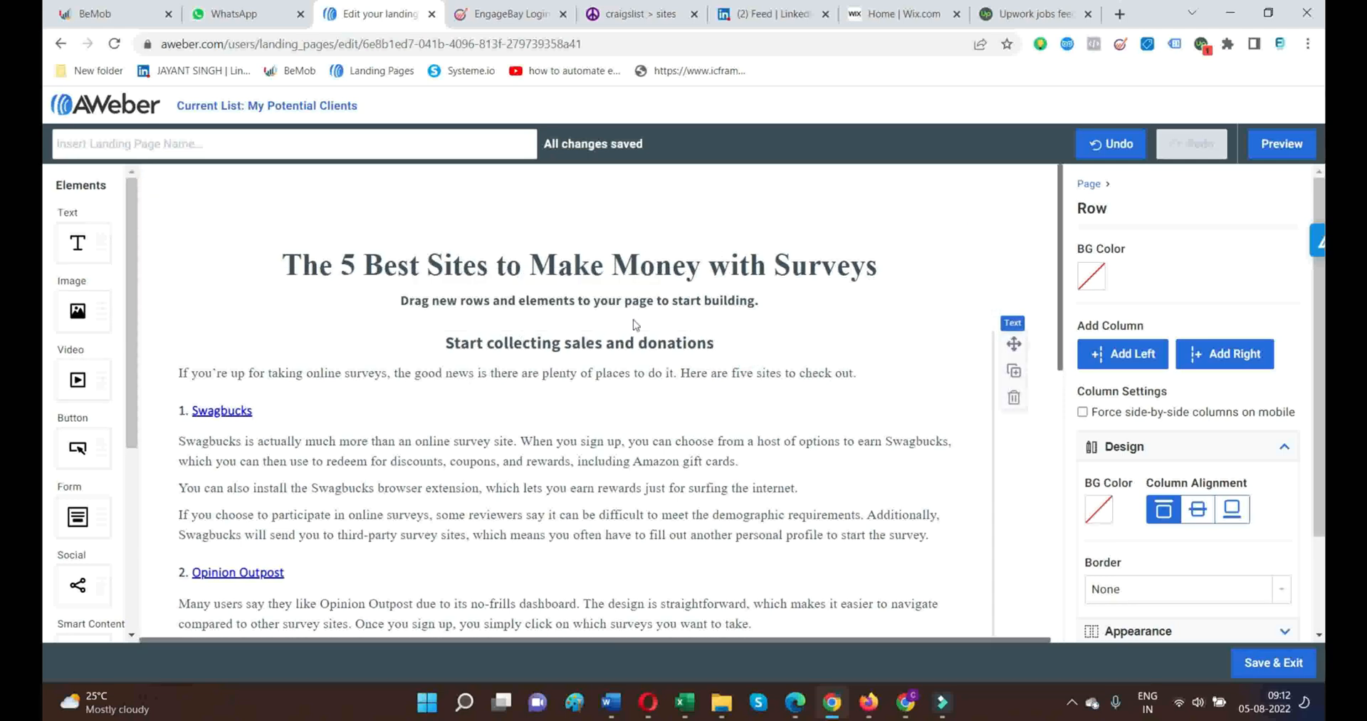
{"action": "left_click_drag", "start_coordinate": [716, 344], "coordinate": [432, 345]}
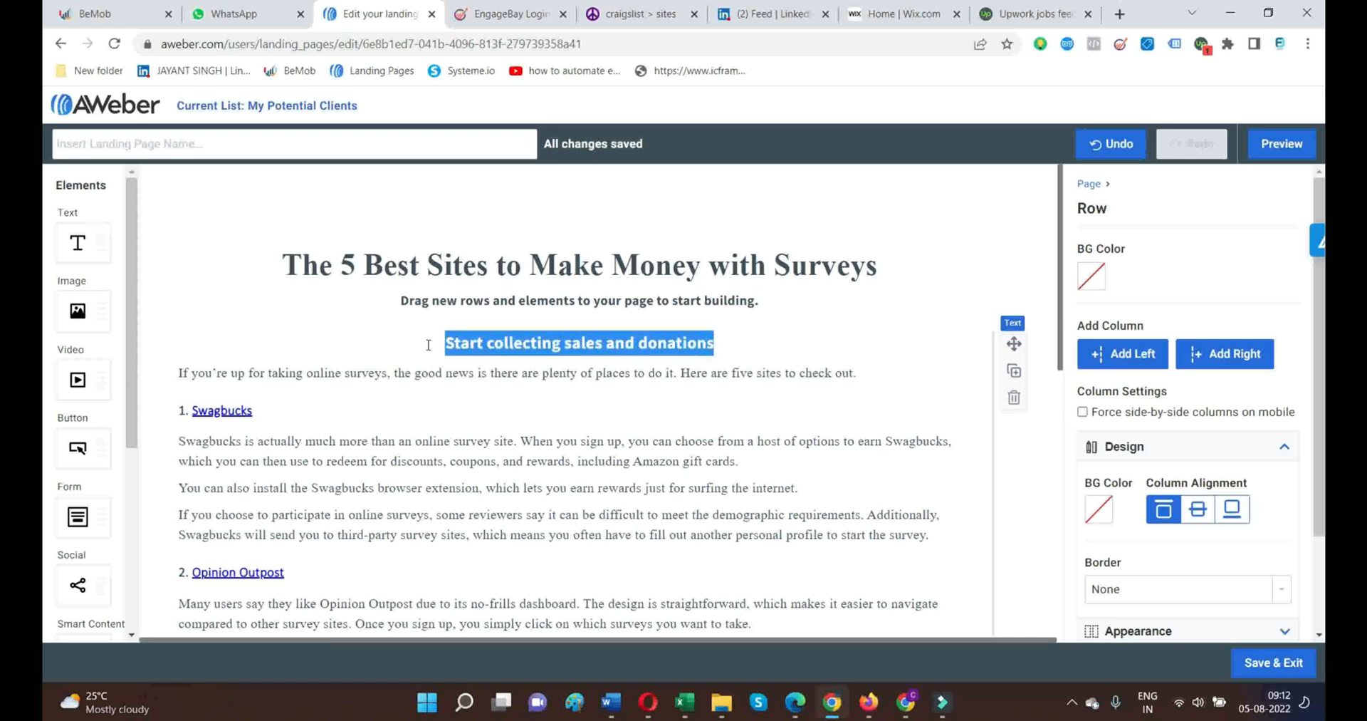
{"action": "left_click", "coordinate": [605, 346]}
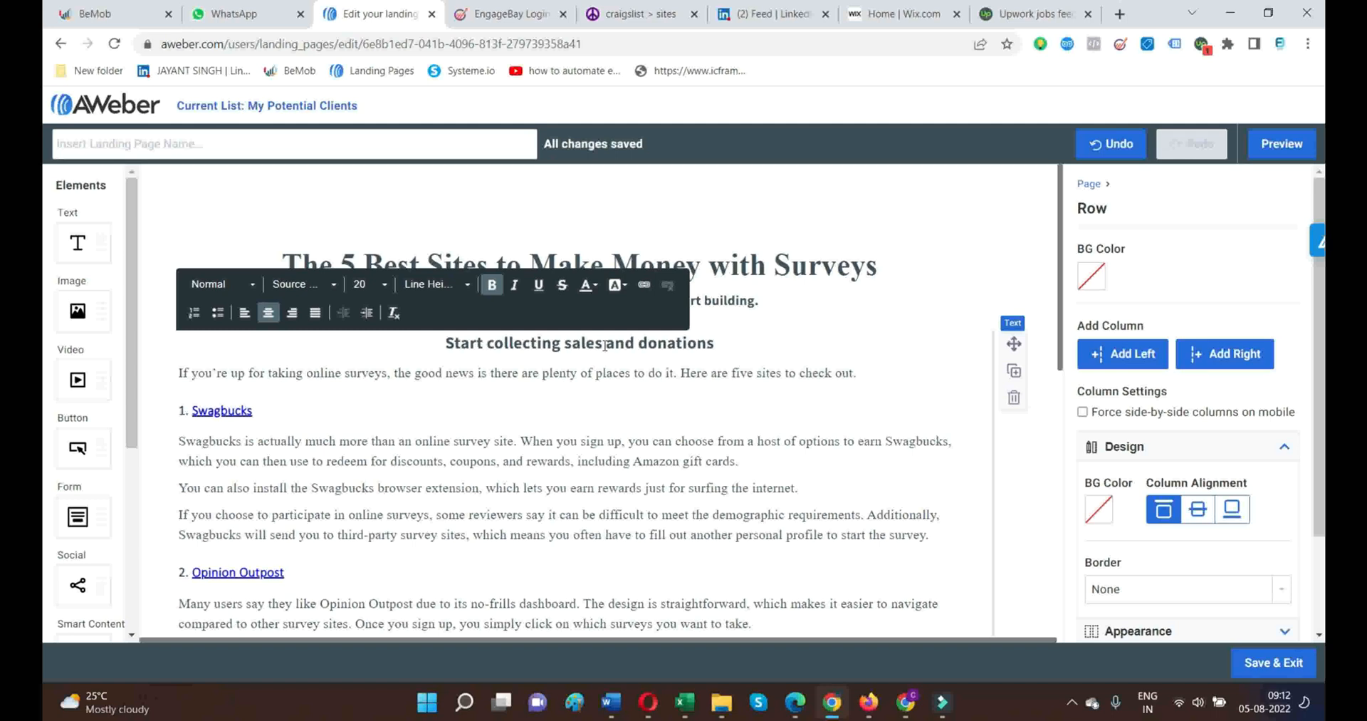
{"action": "key", "text": "BackSpace"}
{"action": "key", "text": "BackSpace"}
{"action": "key", "text": "BackSpace"}
{"action": "key", "text": "BackSpace"}
{"action": "key", "text": "BackSpace"}
{"action": "key", "text": "BackSpace"}
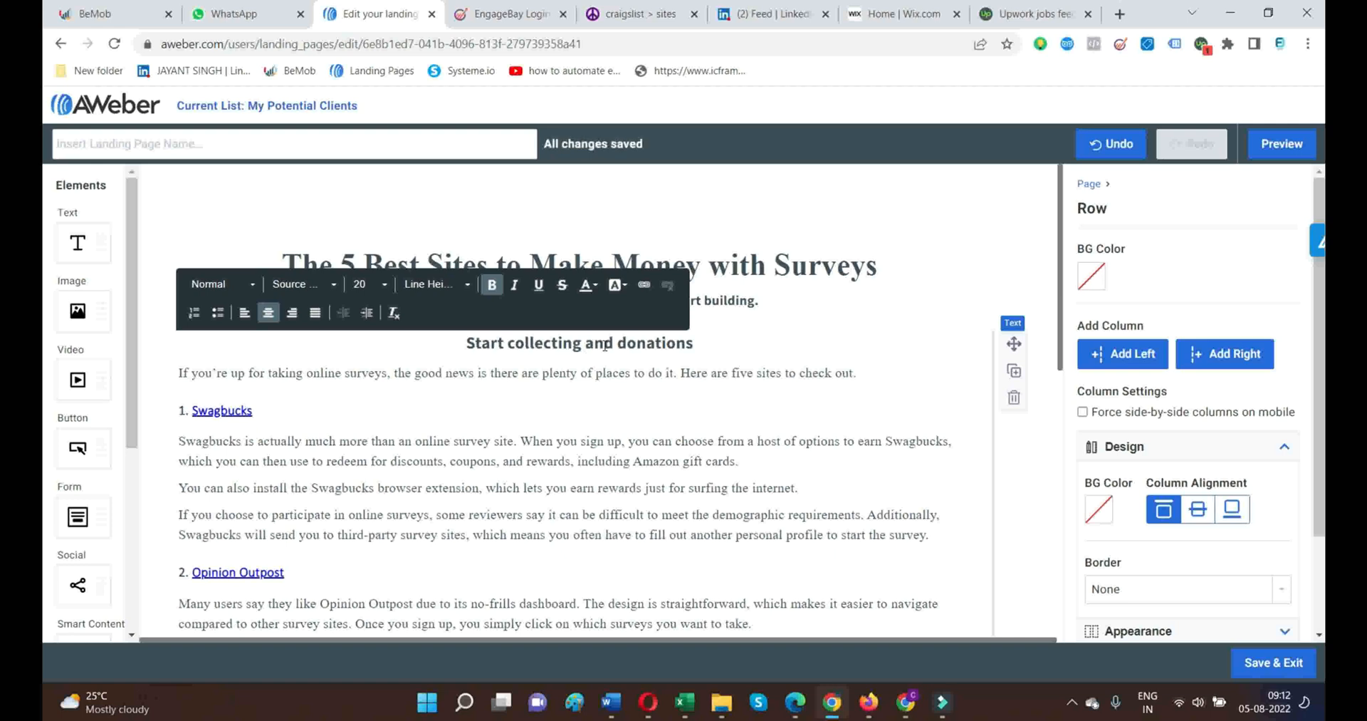
{"action": "type", "text": "G"}
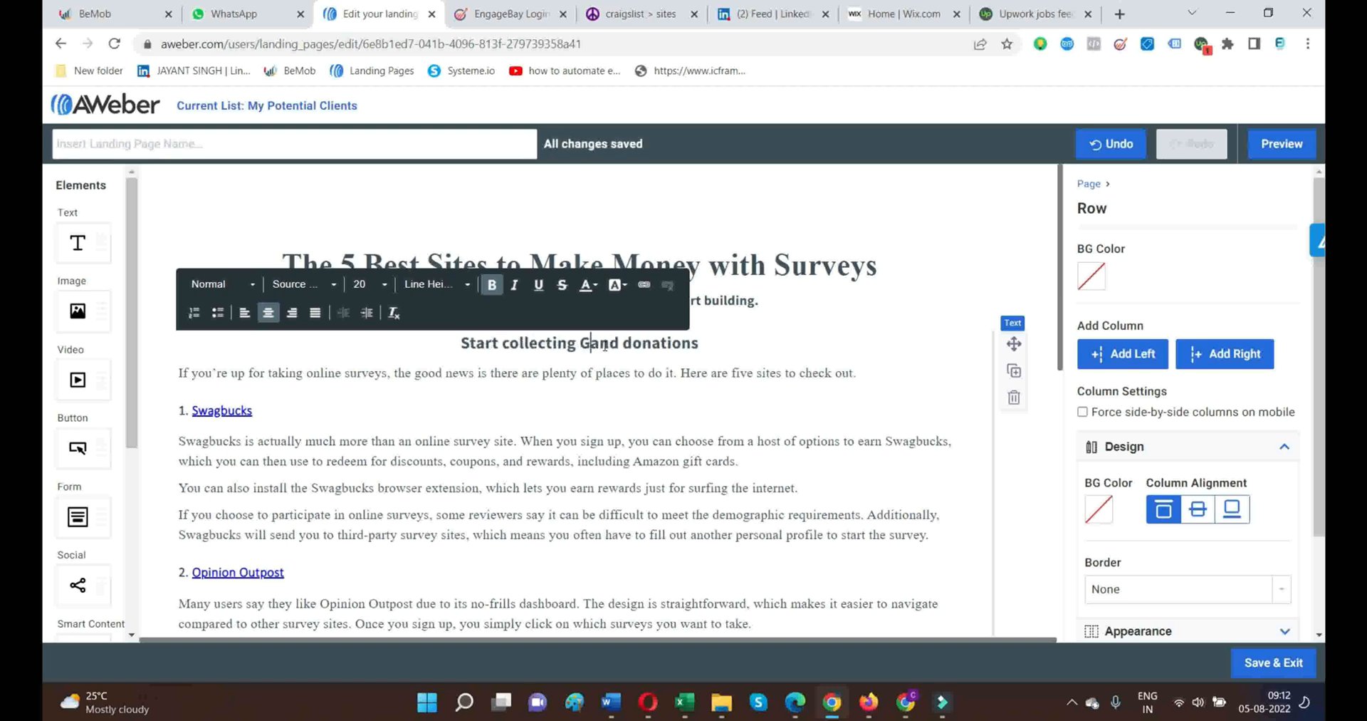
{"action": "type", "text": "ift "}
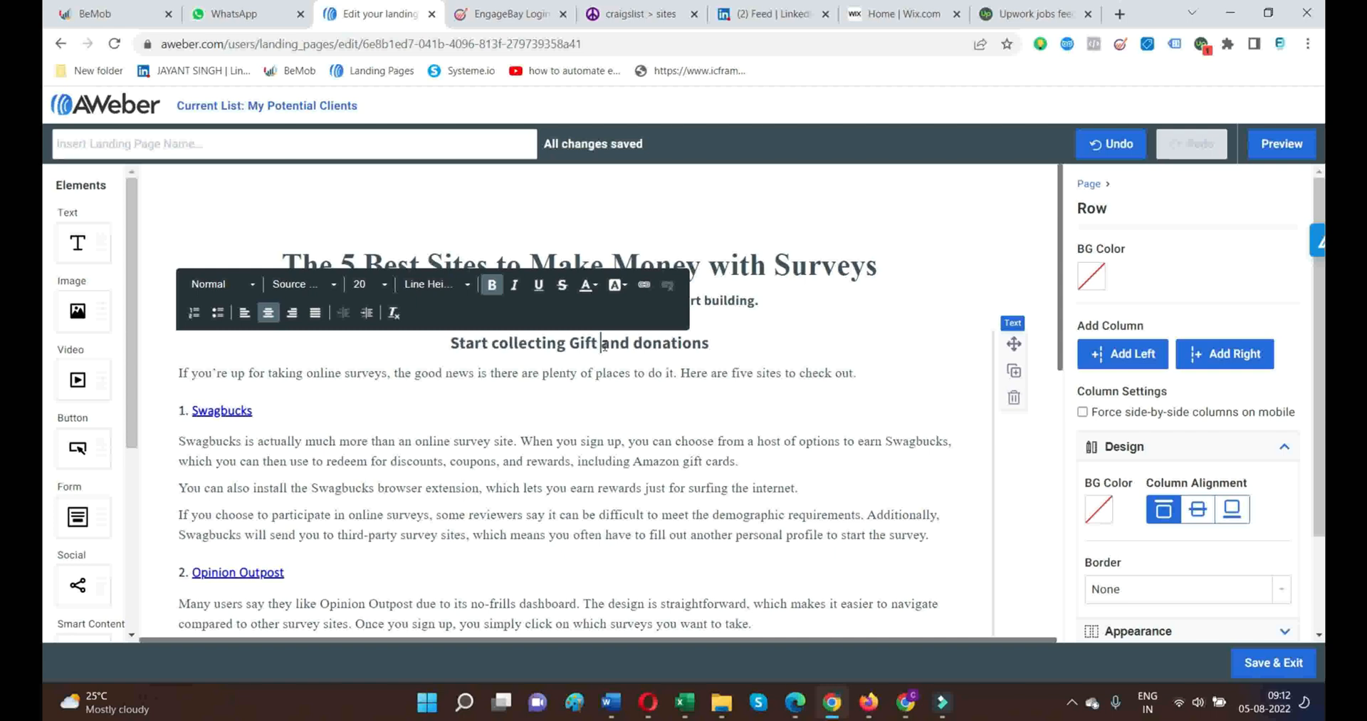
{"action": "type", "text": "Cards"}
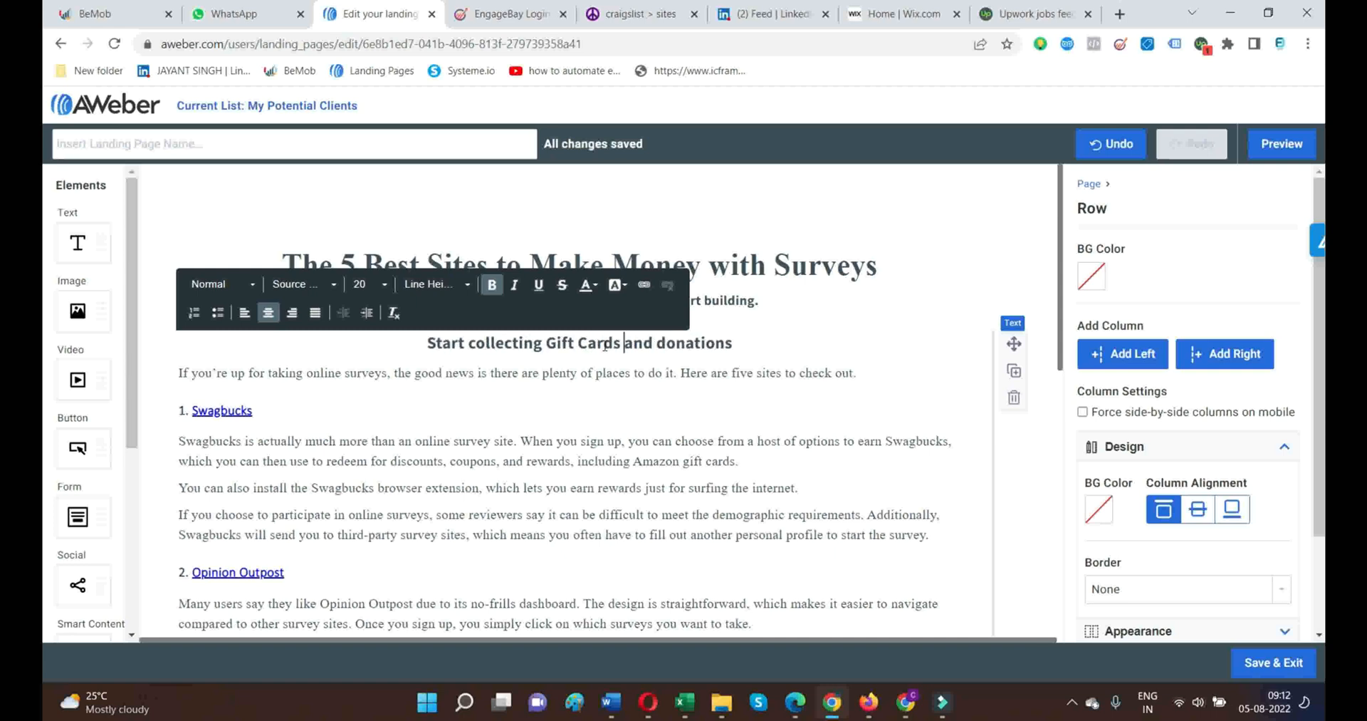
- Replace the word "donations" with "Cash on Surveys" at the end of the "Start collecting Gift Cards" line
{"action": "left_click", "coordinate": [732, 345]}
{"action": "key", "text": "BackSpace"}
{"action": "key", "text": "BackSpace"}
{"action": "key", "text": "BackSpace"}
{"action": "key", "text": "BackSpace"}
{"action": "key", "text": "BackSpace"}
{"action": "key", "text": "BackSpace"}
{"action": "key", "text": "BackSpace"}
{"action": "key", "text": "BackSpace"}
{"action": "key", "text": "BackSpace"}
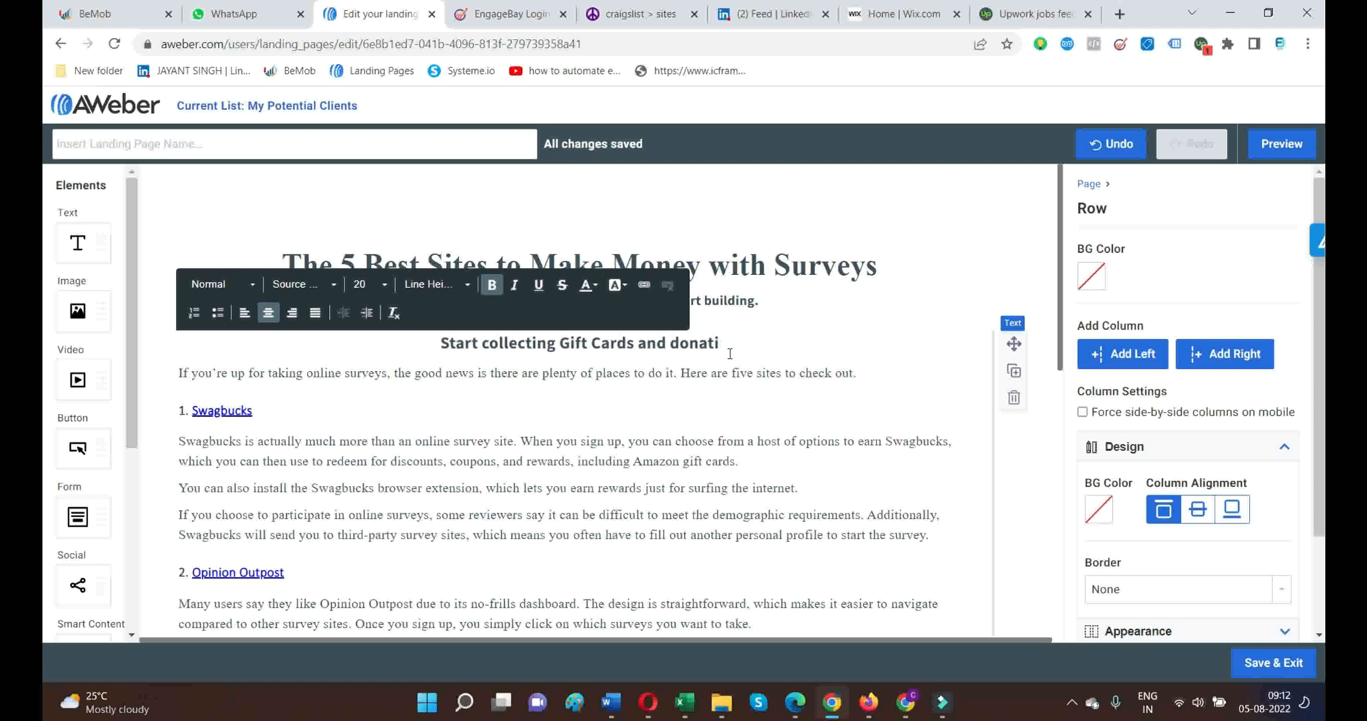
{"action": "type", "text": "C"}
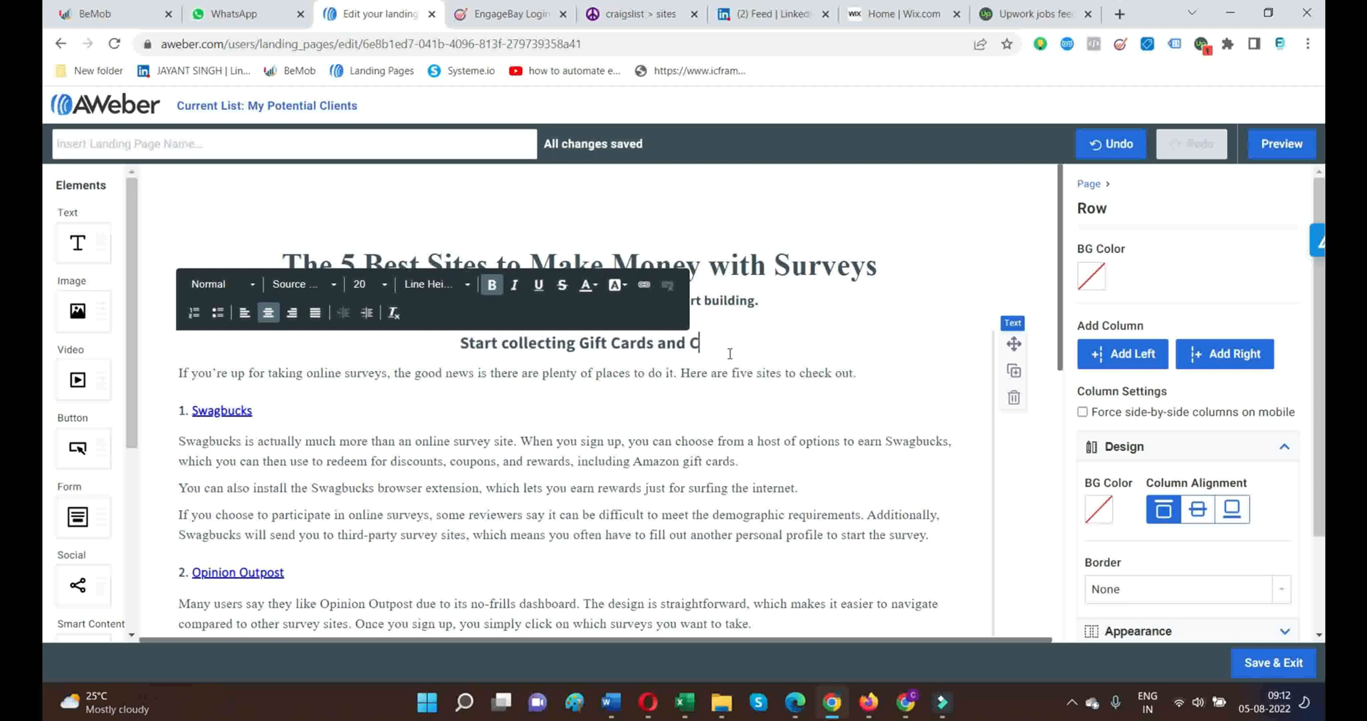
{"action": "type", "text": "ash o"}
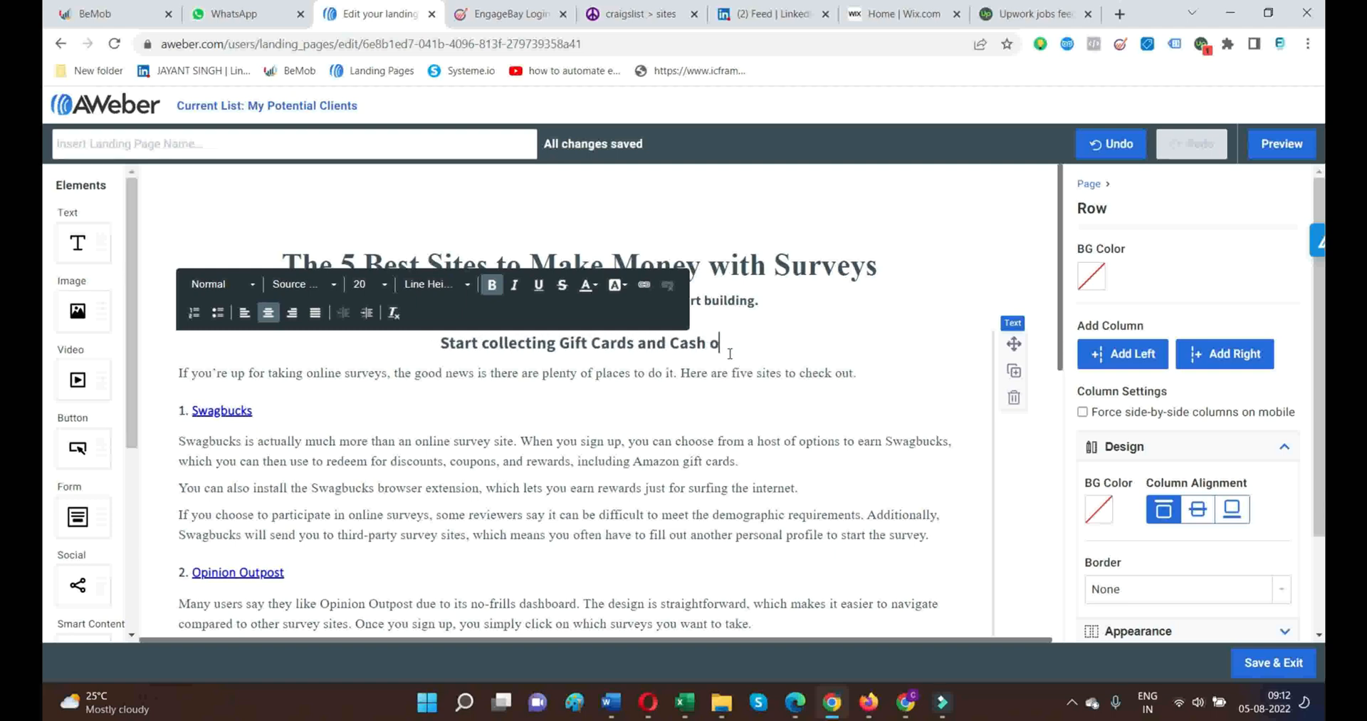
{"action": "type", "text": "n Y"}
{"action": "key", "text": "BackSpace"}
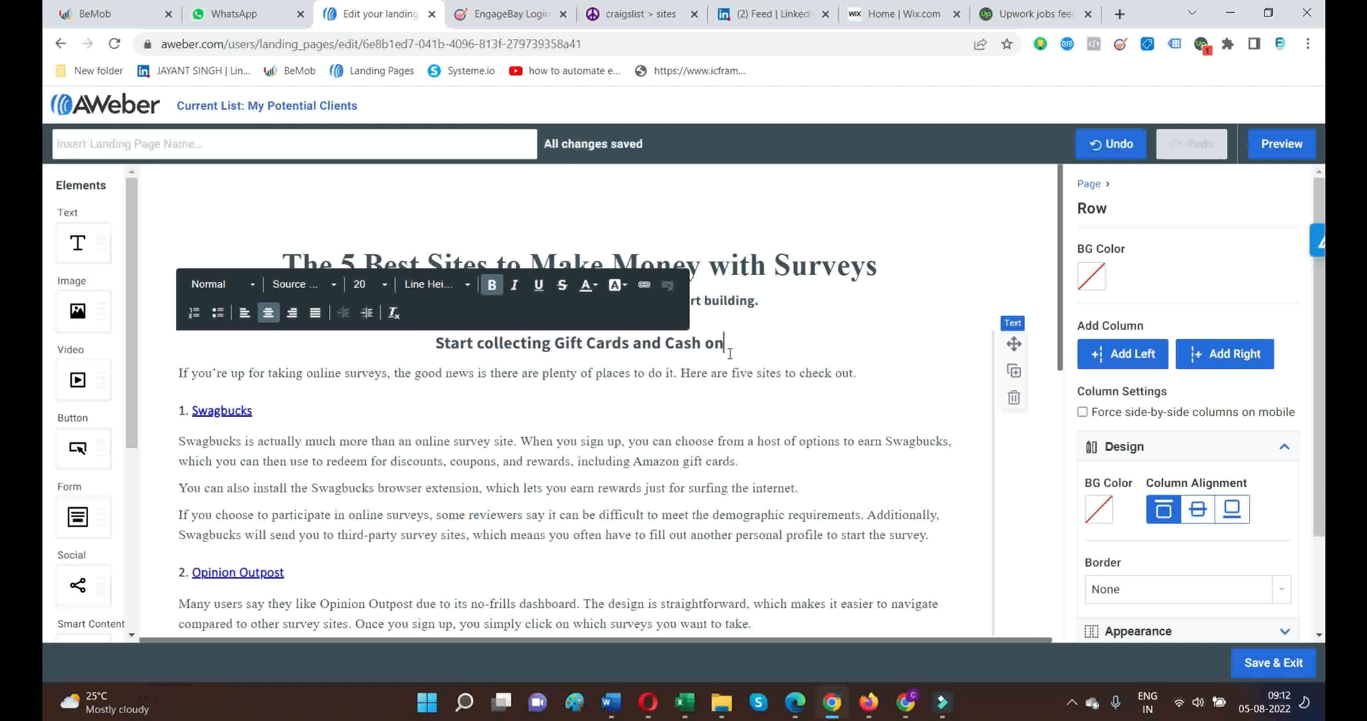
{"action": "type", "text": "Surveys"}
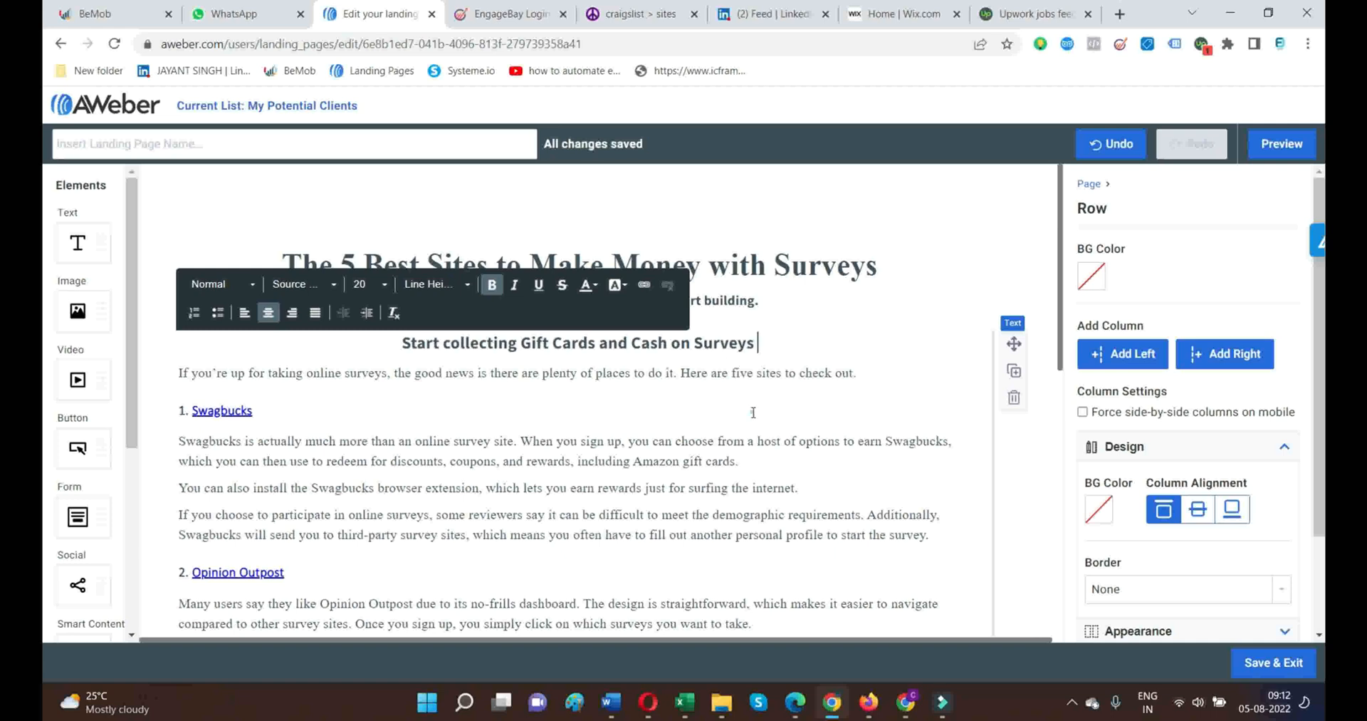
- Replace the "Drag new rows and elements to your page to start building." line with "Make Money Online with Paid Surveys"
{"action": "left_click", "coordinate": [764, 291]}
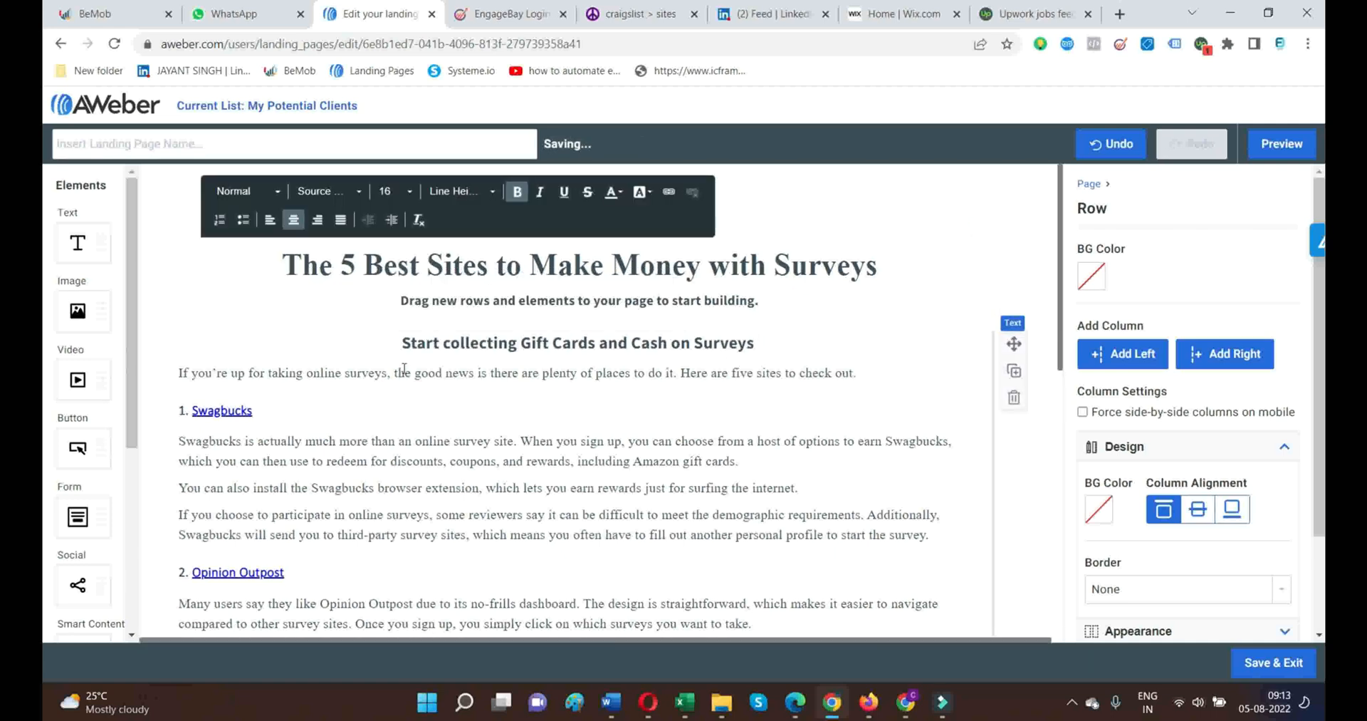
{"action": "left_click_drag", "start_coordinate": [761, 300], "coordinate": [385, 307]}
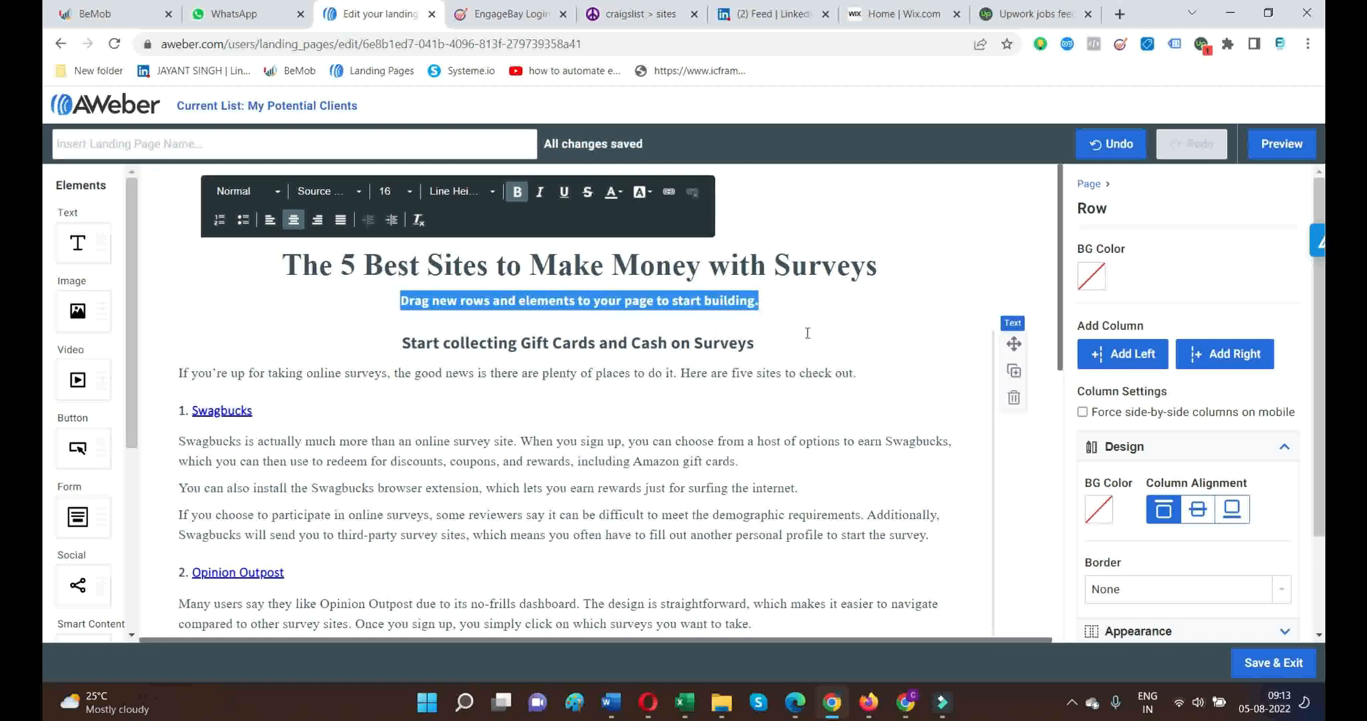
{"action": "type", "text": "Make Money Online"}
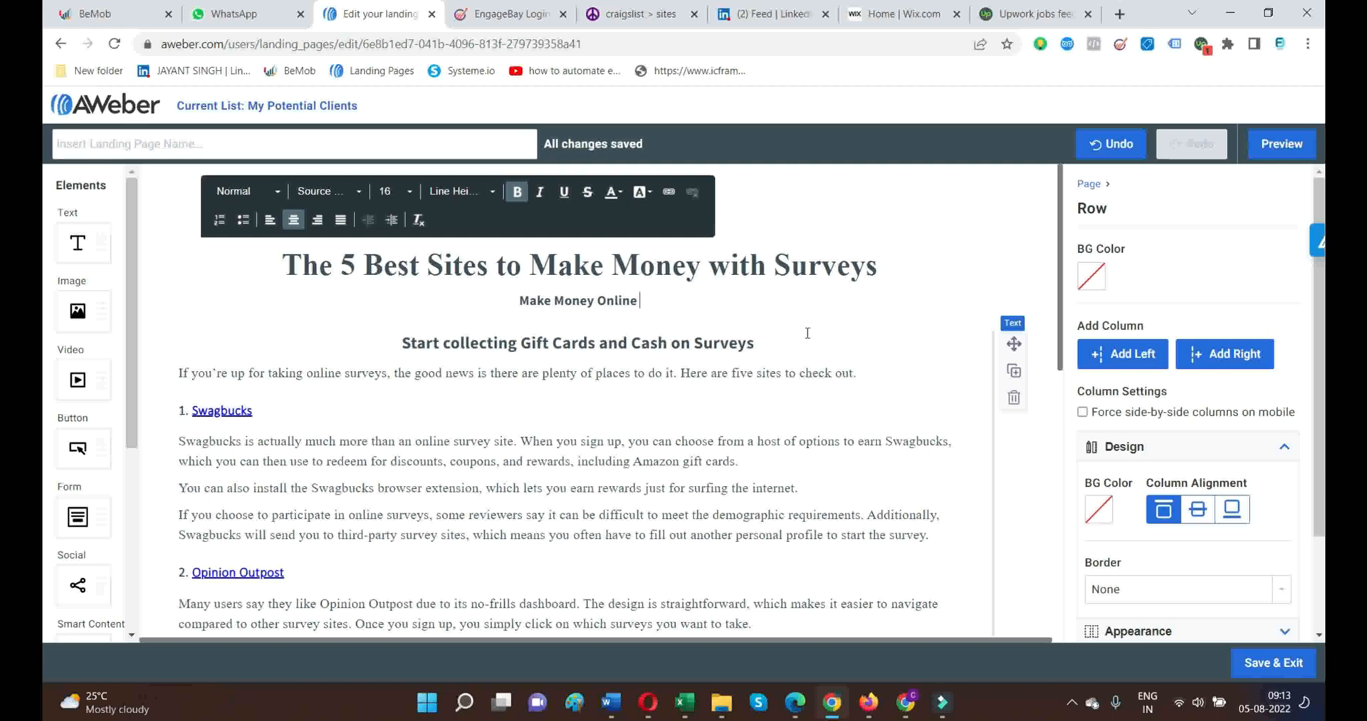
{"action": "type", "text": "with Pa"}
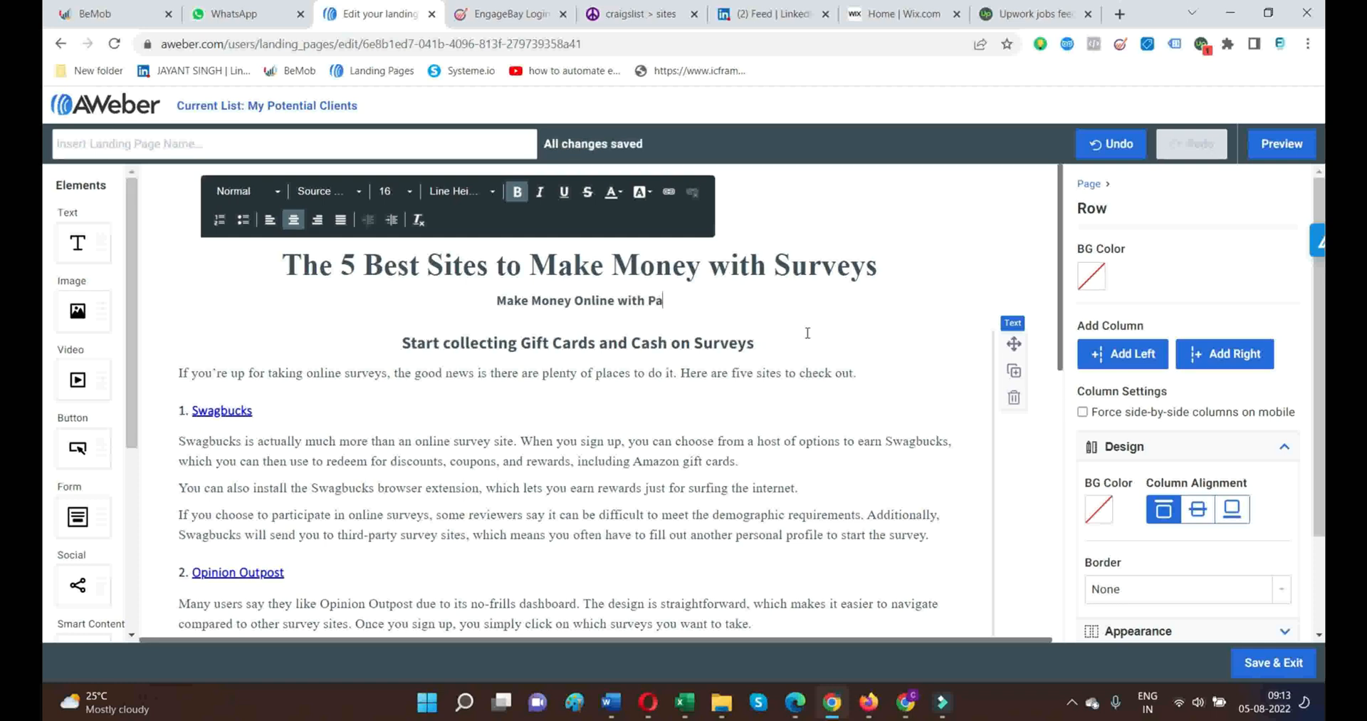
{"action": "type", "text": "id Surveys"}
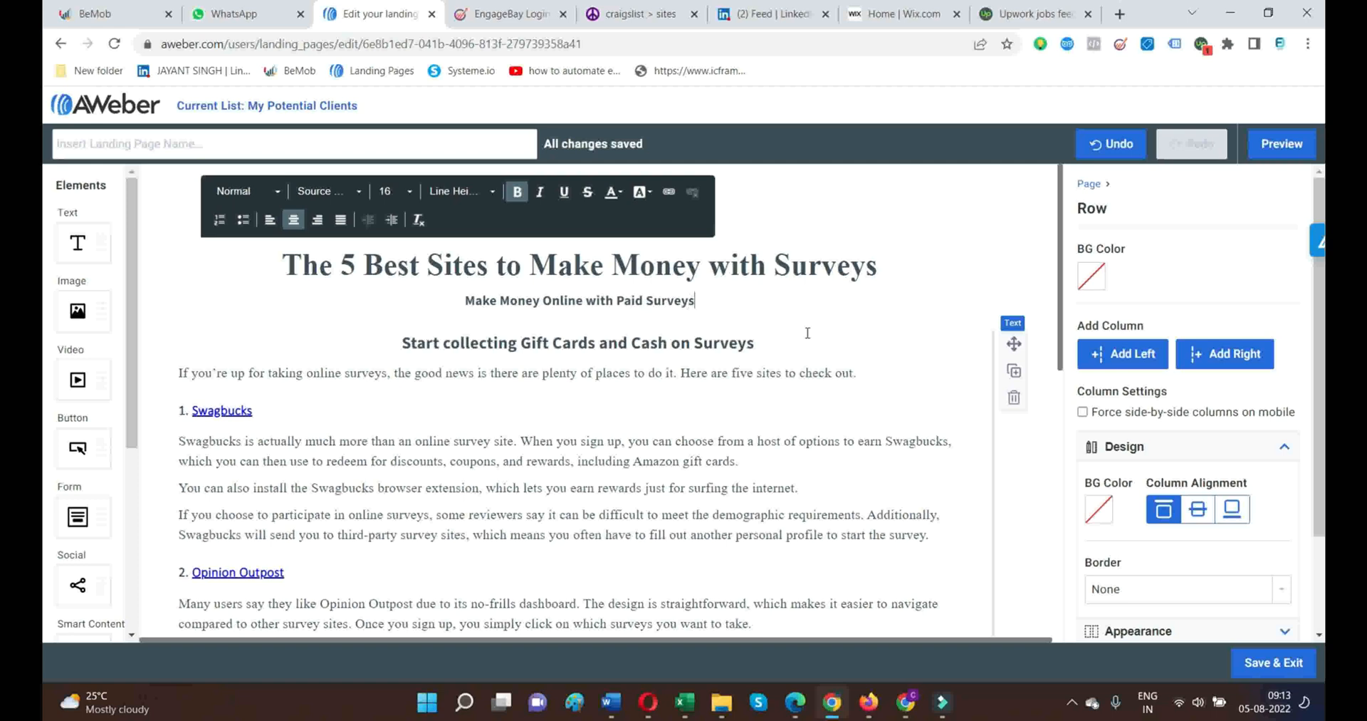
{"action": "left_click", "coordinate": [910, 511]}
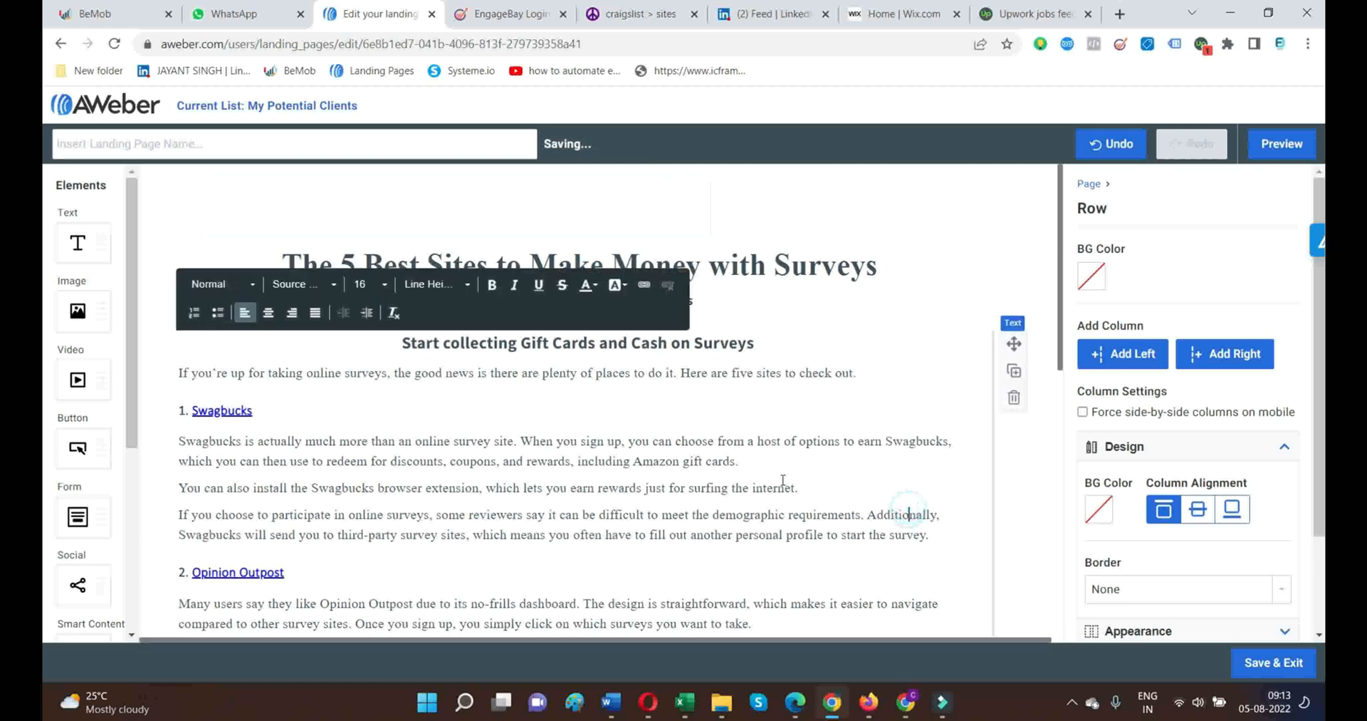
- Insert blank lines after the Swagbucks paragraph about the browser extension
{"action": "scroll", "coordinate": [337, 365], "scroll_direction": "down", "scroll_amount": 3}
{"action": "scroll", "coordinate": [651, 428], "scroll_direction": "up", "scroll_amount": 3}
{"action": "scroll", "coordinate": [712, 413], "scroll_direction": "down", "scroll_amount": 4}
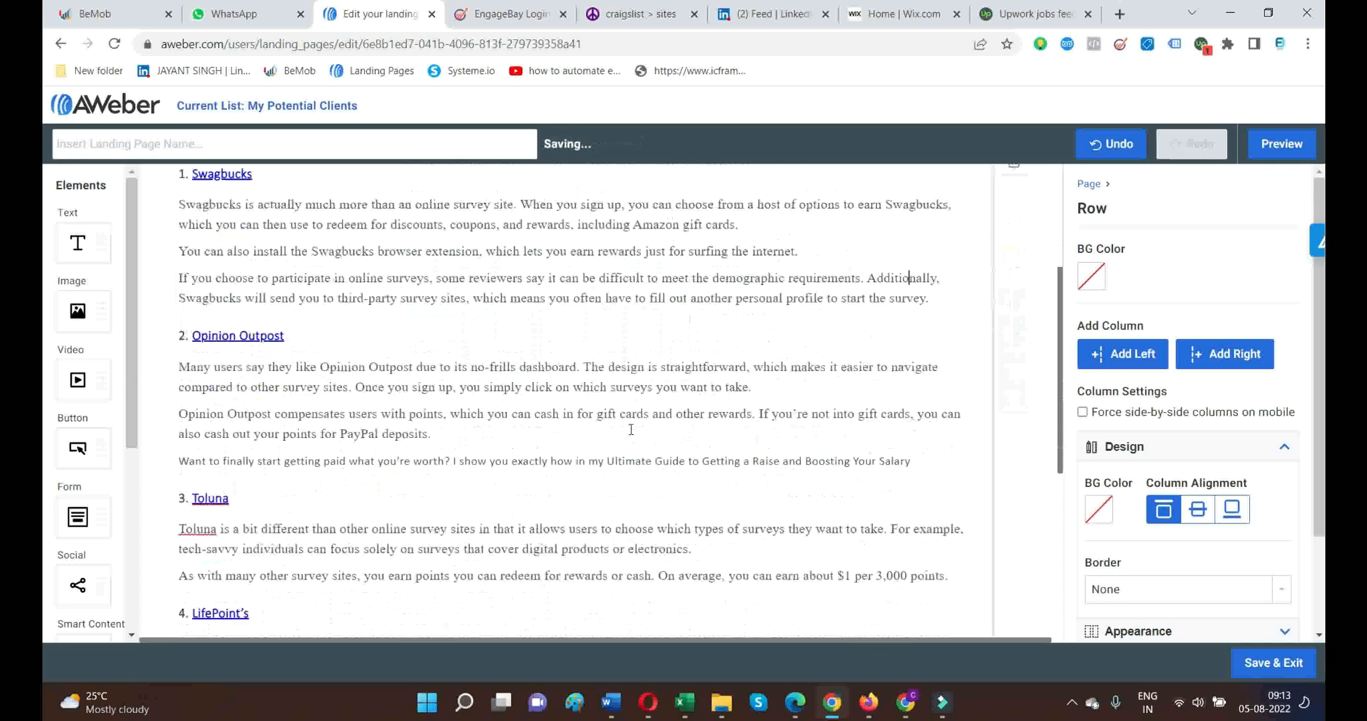
{"action": "scroll", "coordinate": [745, 402], "scroll_direction": "up", "scroll_amount": 2}
{"action": "scroll", "coordinate": [744, 402], "scroll_direction": "up", "scroll_amount": 3}
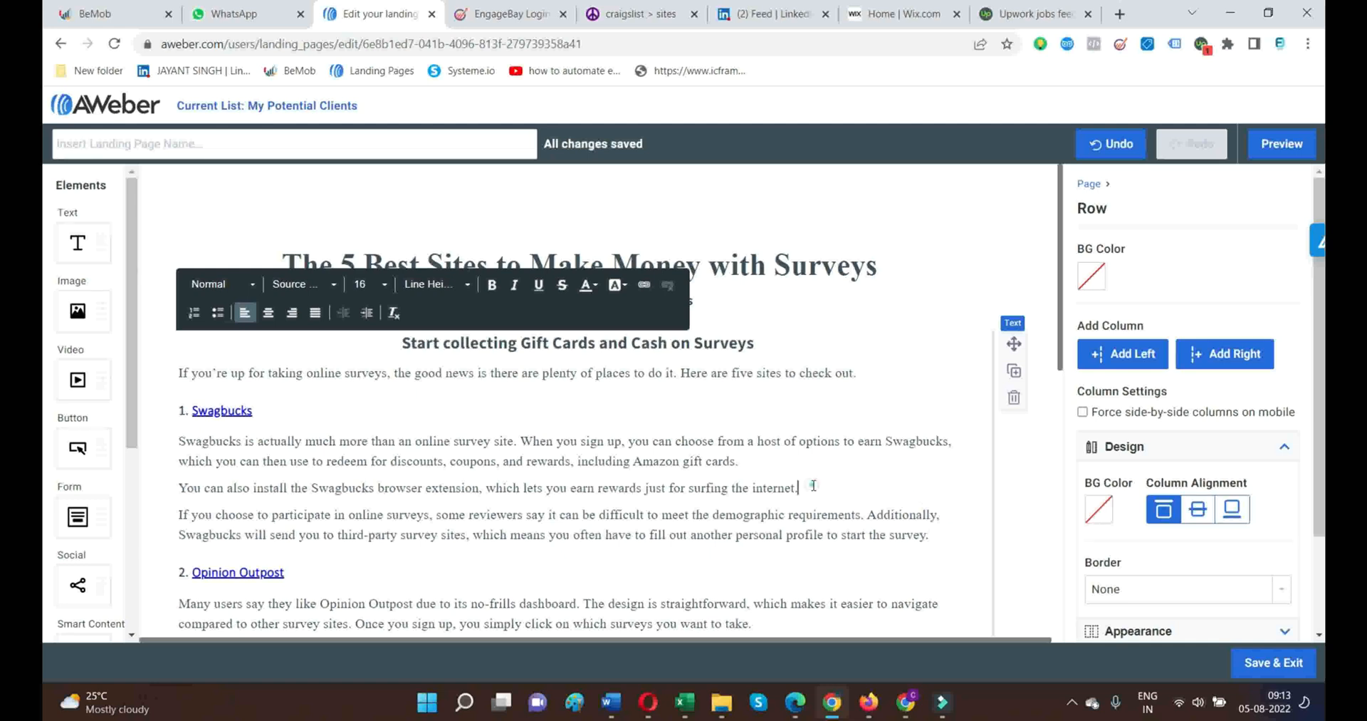
{"action": "key", "text": "Return"}
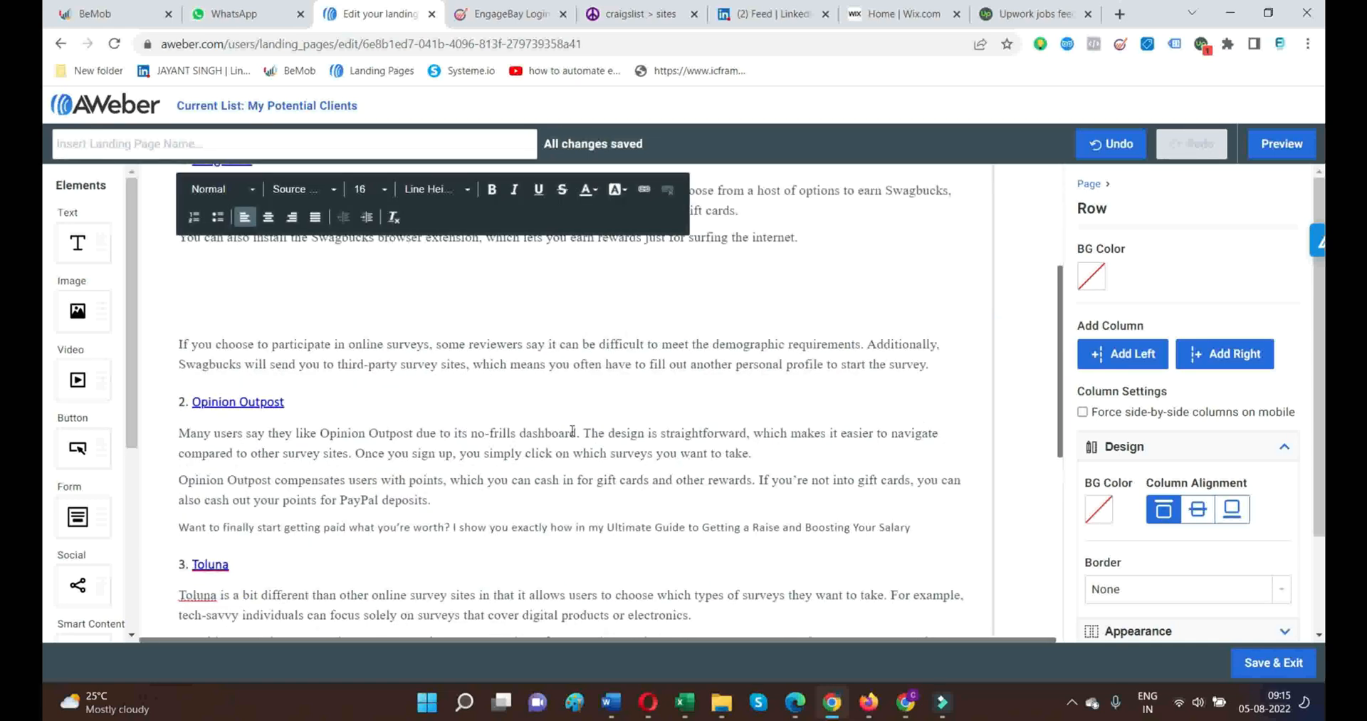
- Add an image element between "Make Money Online with Paid Surveys" and the "Start collecting Gift Cards and Cash on Surveys" line
{"action": "scroll", "coordinate": [572, 431], "scroll_direction": "up", "scroll_amount": 2}
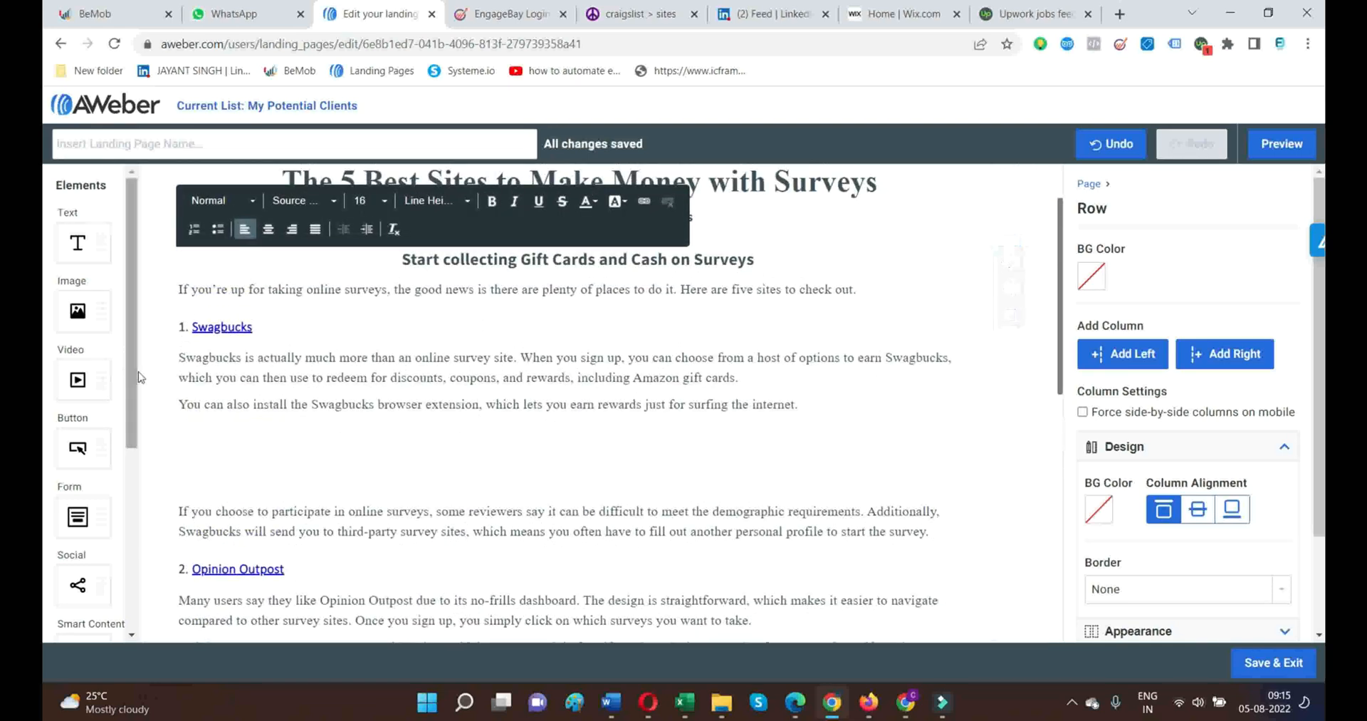
{"action": "left_click_drag", "start_coordinate": [77, 311], "coordinate": [165, 354]}
{"action": "left_click_drag", "start_coordinate": [525, 427], "coordinate": [591, 456]}
- Cut the text from the introductory sentence through the Swagbucks browser extension paragraph out of the article text
{"action": "scroll", "coordinate": [656, 436], "scroll_direction": "down", "scroll_amount": 3}
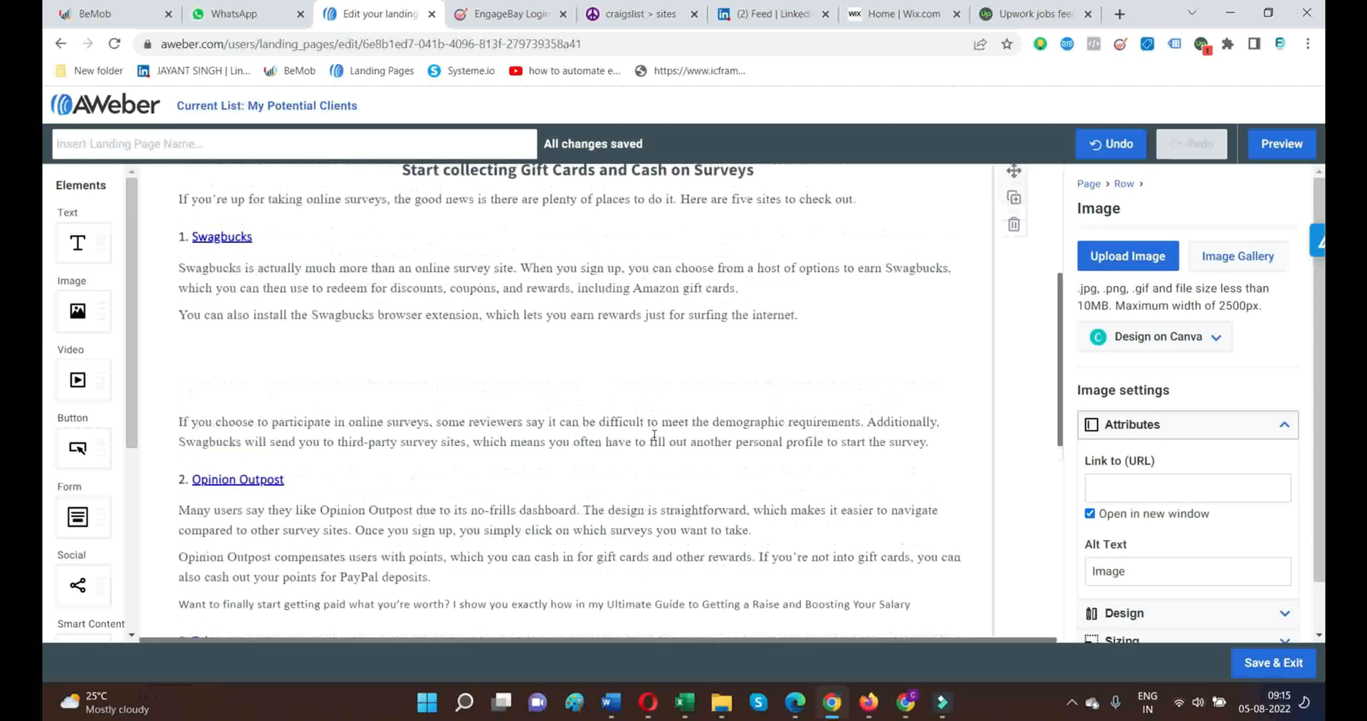
{"action": "scroll", "coordinate": [656, 437], "scroll_direction": "up", "scroll_amount": 4}
{"action": "scroll", "coordinate": [733, 424], "scroll_direction": "down", "scroll_amount": 2}
{"action": "left_click_drag", "start_coordinate": [815, 442], "coordinate": [203, 339]}
{"action": "right_click", "coordinate": [203, 339]}
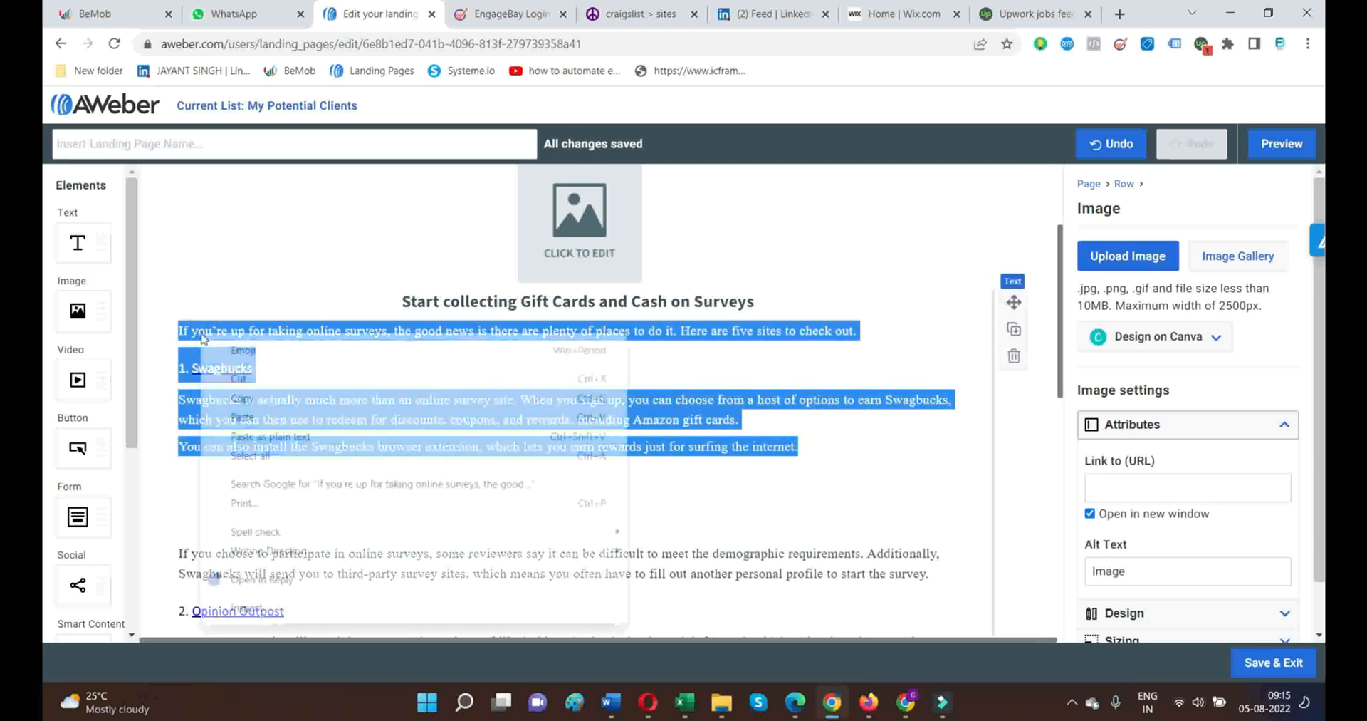
{"action": "left_click", "coordinate": [249, 382]}
{"action": "scroll", "coordinate": [463, 451], "scroll_direction": "up", "scroll_amount": 2}
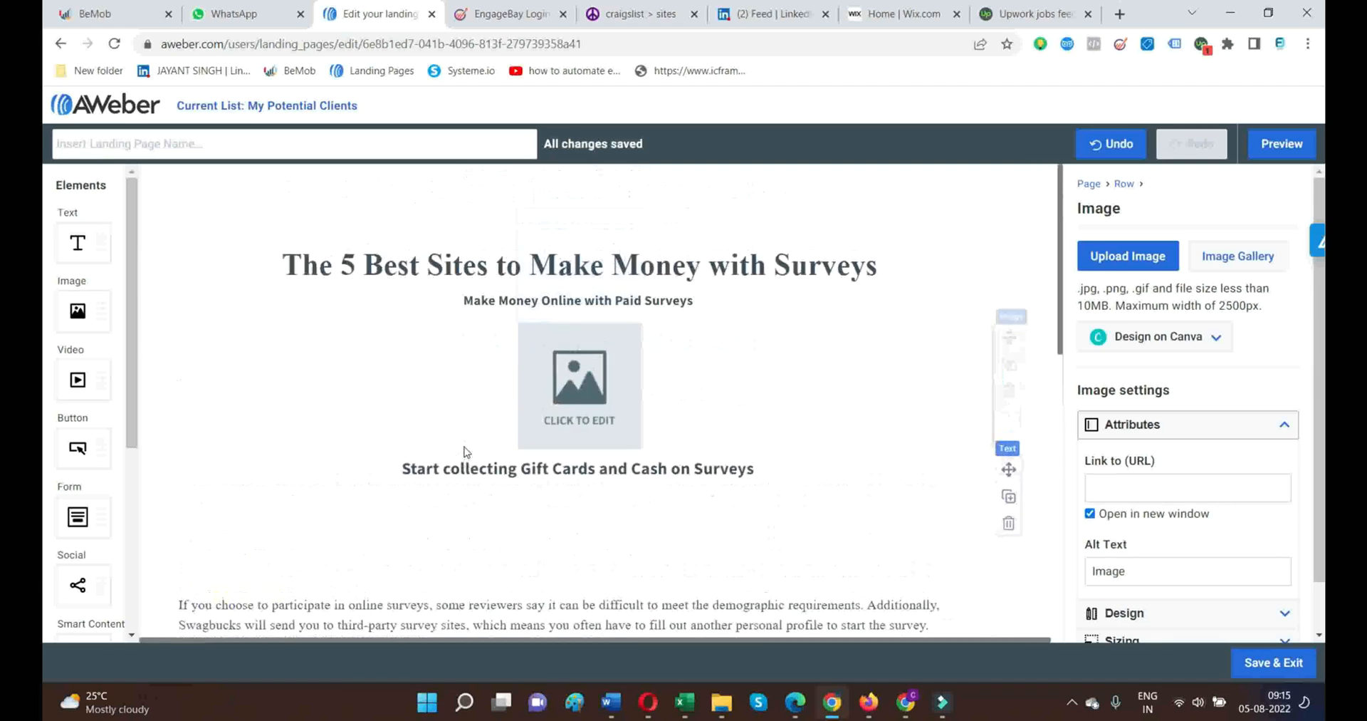
- Paste the cut introduction and Swagbucks text on a new line below "Make Money Online with Paid Surveys"
{"action": "left_click", "coordinate": [705, 305]}
{"action": "key", "text": "Return"}
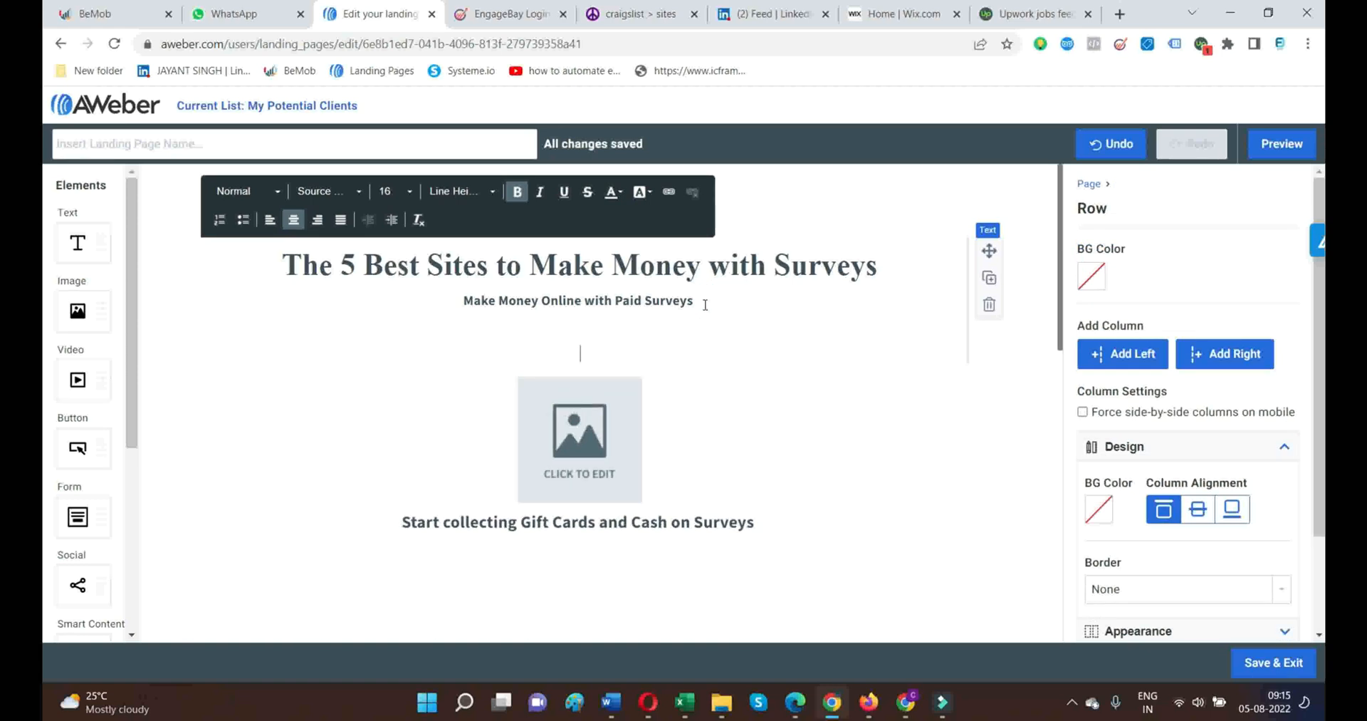
{"action": "key", "text": "ctrl+v"}
{"action": "scroll", "coordinate": [597, 366], "scroll_direction": "down", "scroll_amount": 1}
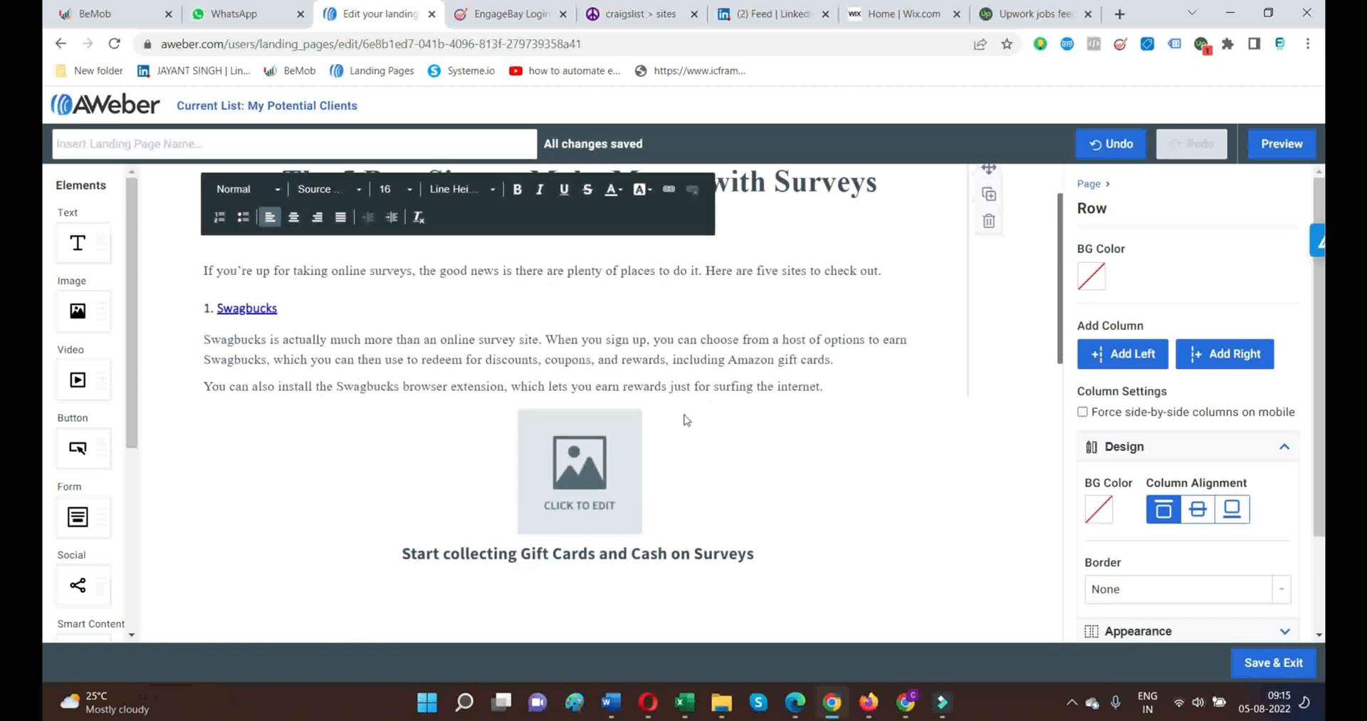
{"action": "scroll", "coordinate": [763, 502], "scroll_direction": "down", "scroll_amount": 2}
{"action": "scroll", "coordinate": [762, 502], "scroll_direction": "up", "scroll_amount": 3}
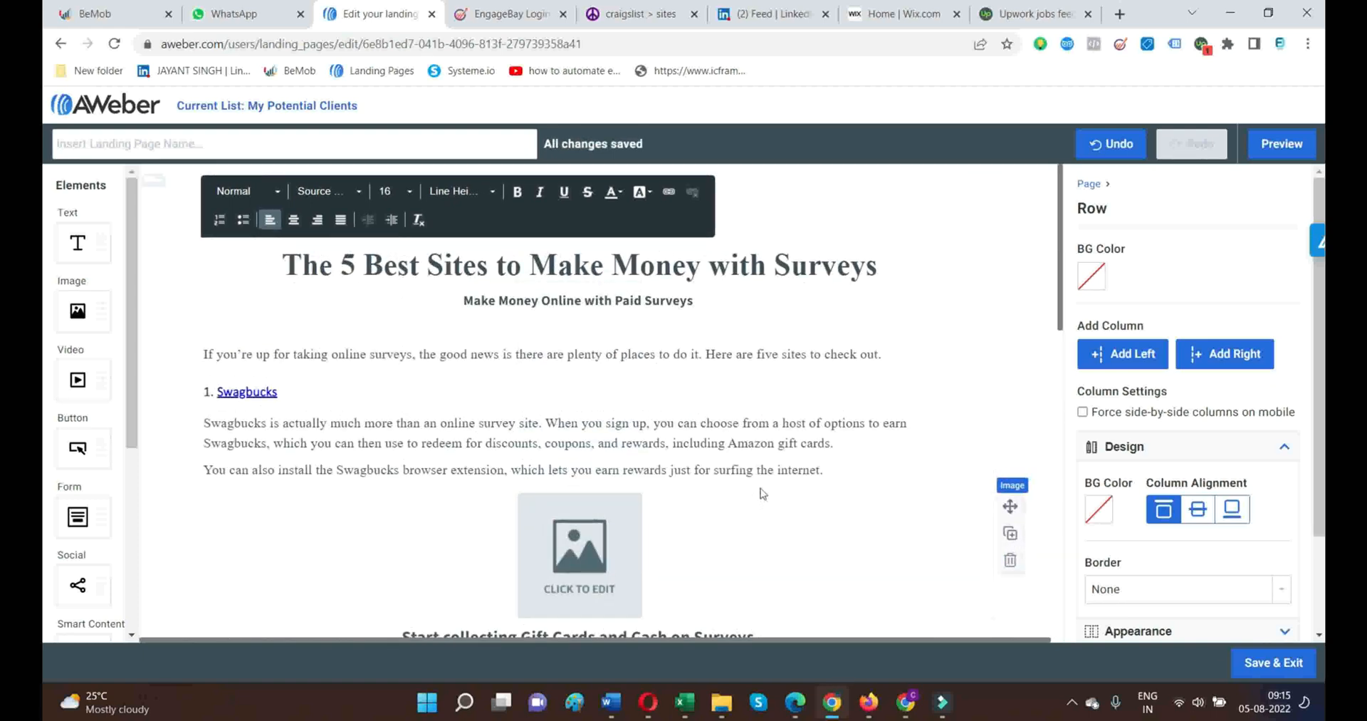
- Delete the "Start collecting Gift Cards and Cash on Surveys" line and surplus blank lines below the image placeholder
{"action": "scroll", "coordinate": [762, 493], "scroll_direction": "down", "scroll_amount": 3}
{"action": "left_click_drag", "start_coordinate": [775, 393], "coordinate": [372, 396]}
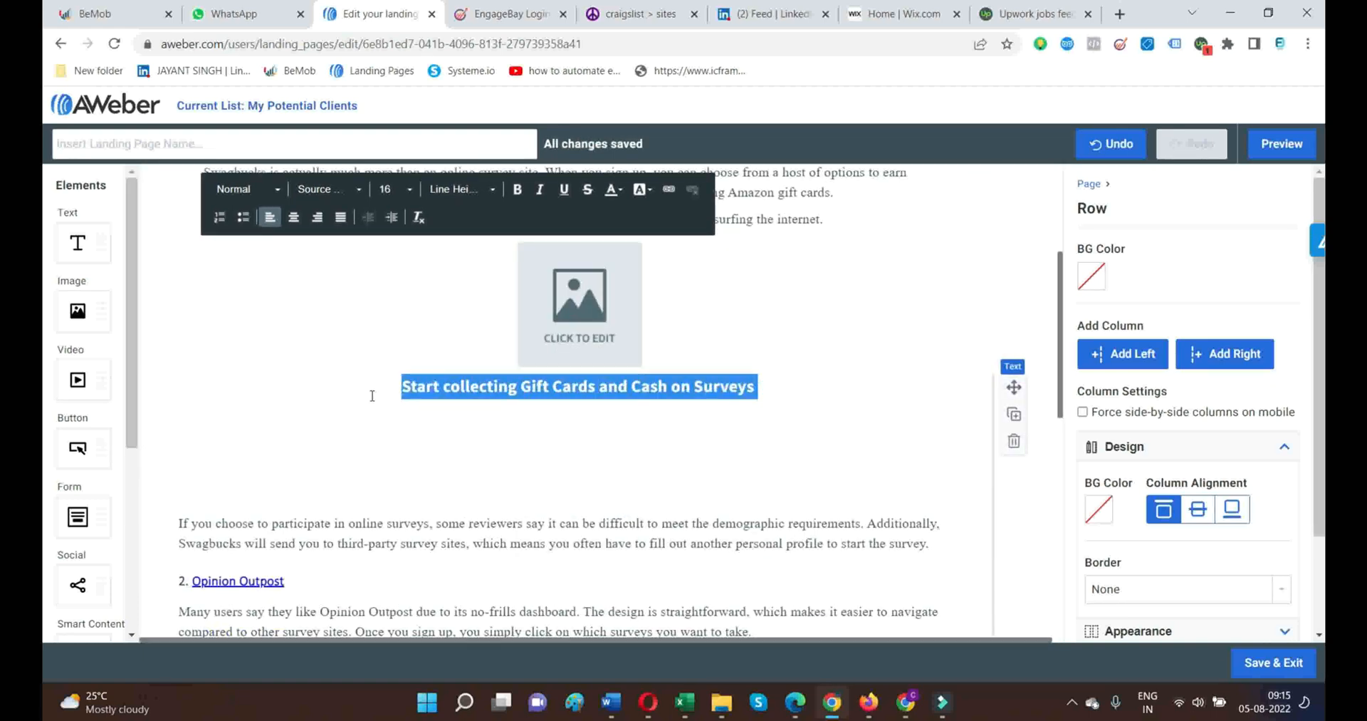
{"action": "key", "text": "BackSpace"}
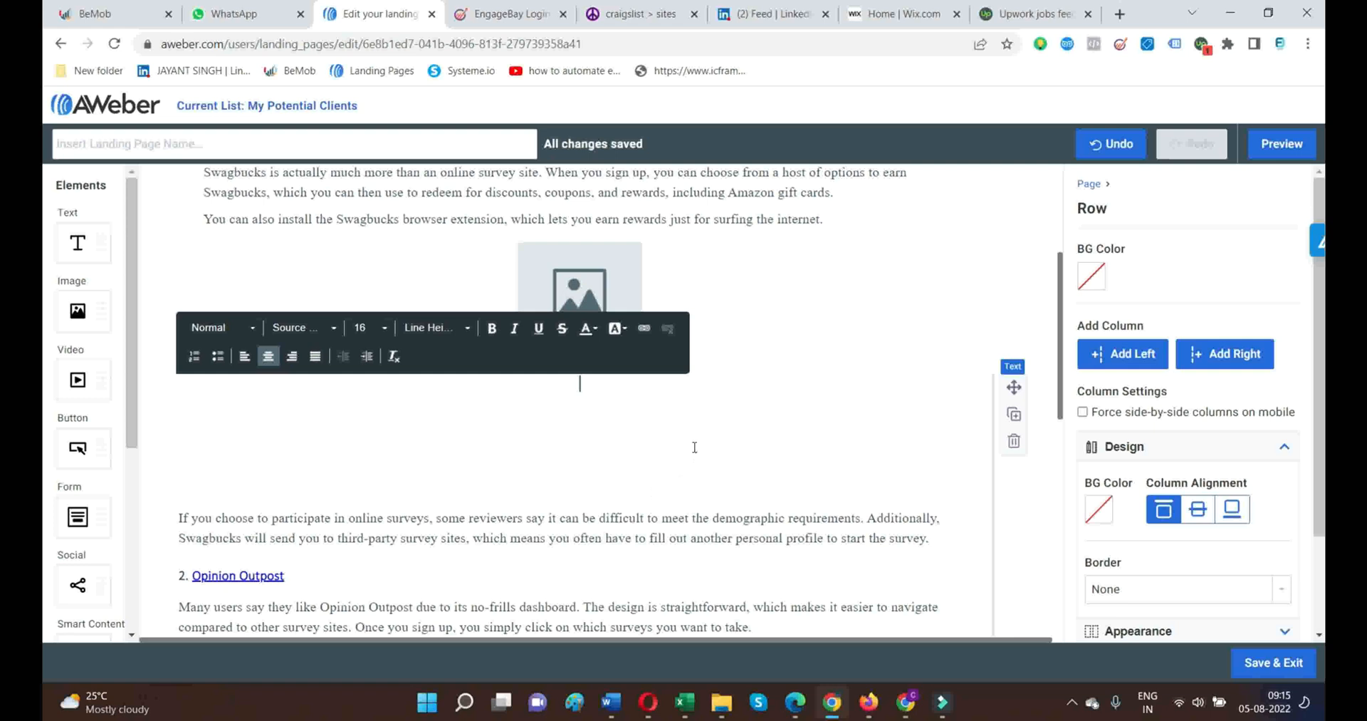
{"action": "key", "text": "Delete"}
{"action": "key", "text": "Delete"}
{"action": "key", "text": "Delete"}
{"action": "key", "text": "Delete"}
{"action": "key", "text": "Delete"}
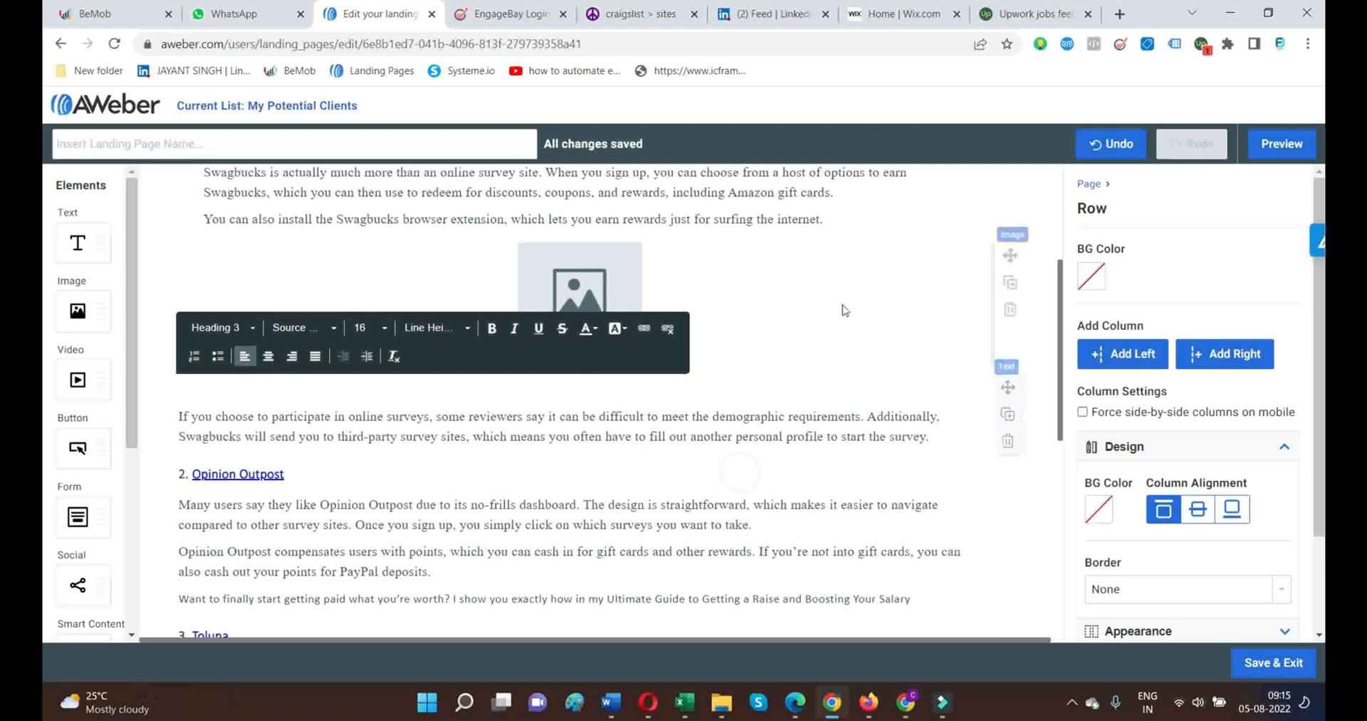
{"action": "left_click", "coordinate": [657, 336]}
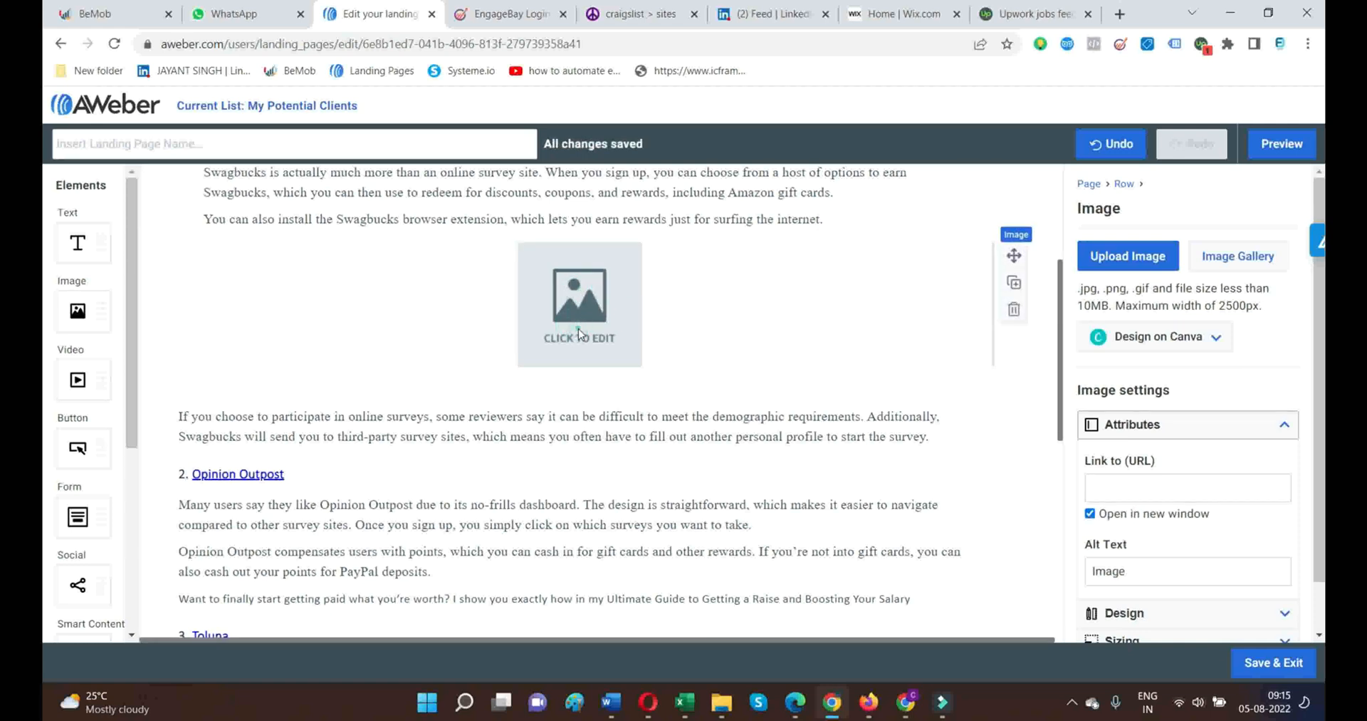
{"action": "scroll", "coordinate": [578, 334], "scroll_direction": "up", "scroll_amount": 3}
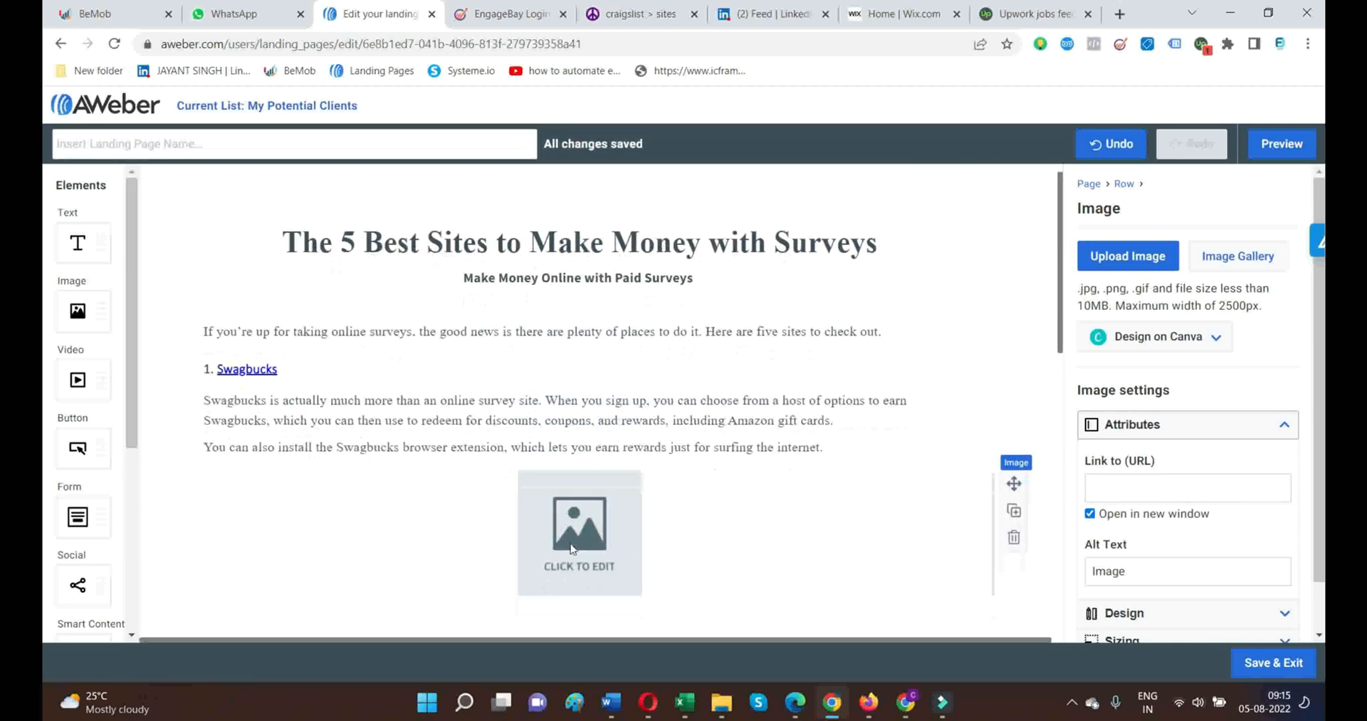
{"action": "scroll", "coordinate": [571, 548], "scroll_direction": "down", "scroll_amount": 1}
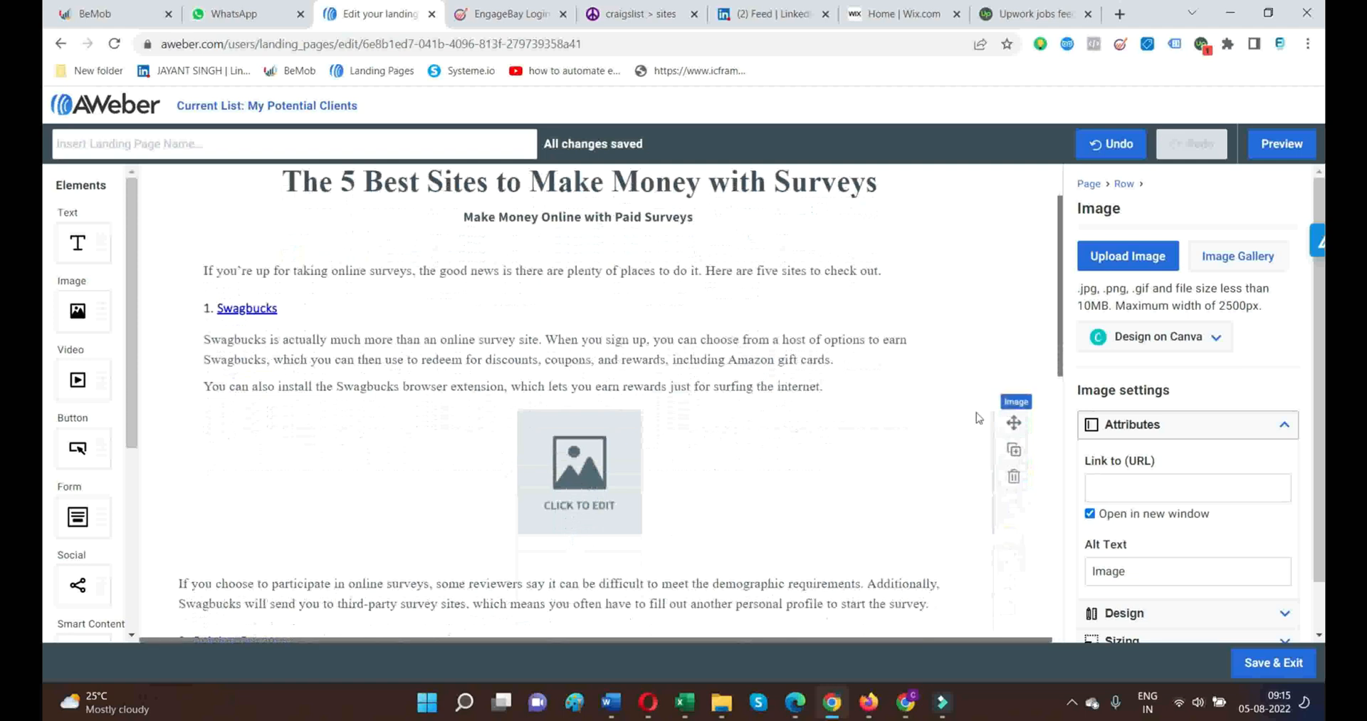
{"action": "left_click", "coordinate": [1018, 407]}
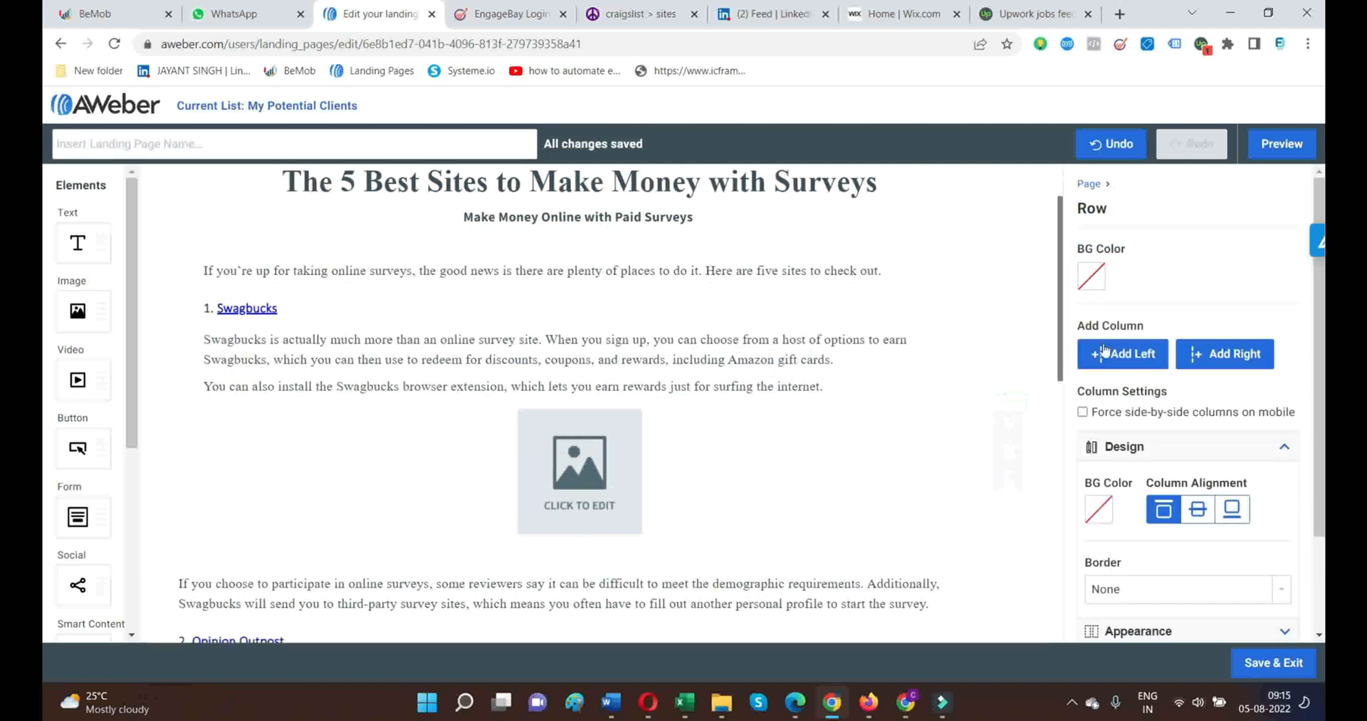
{"action": "scroll", "coordinate": [1139, 399], "scroll_direction": "down", "scroll_amount": 2}
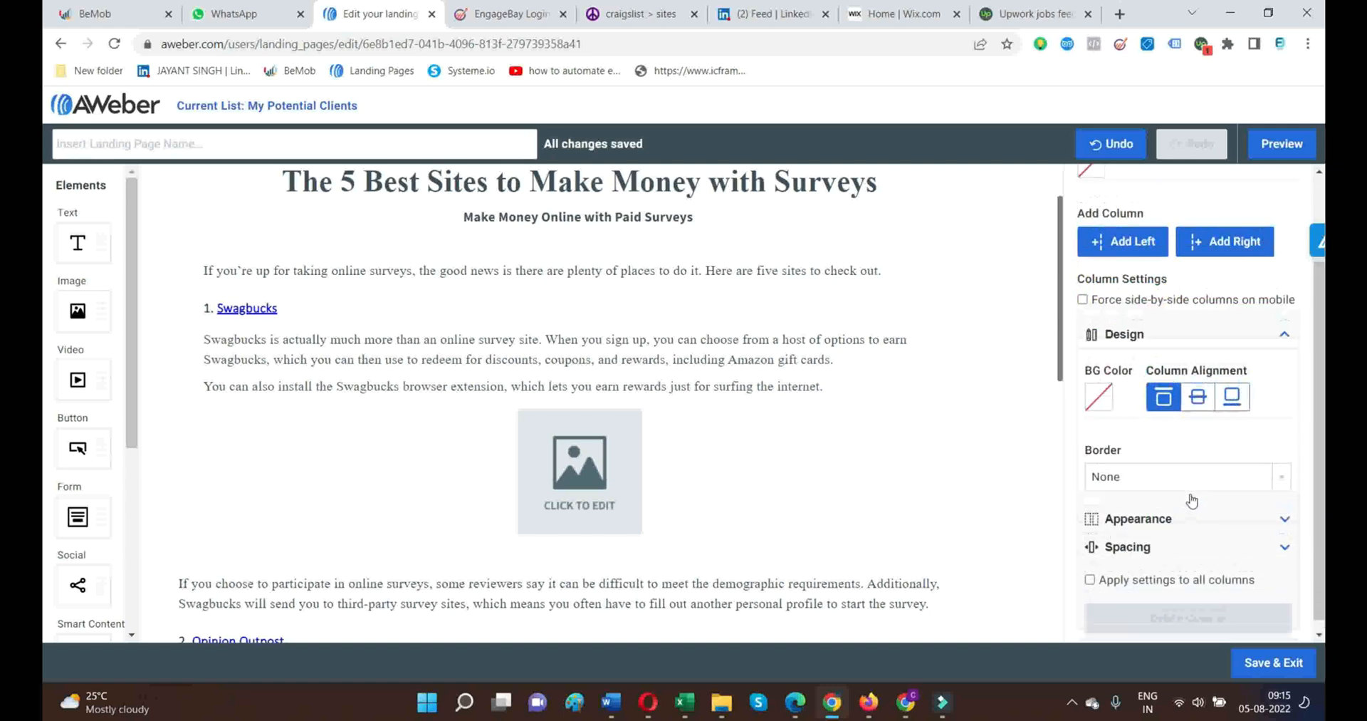
{"action": "scroll", "coordinate": [1211, 356], "scroll_direction": "up", "scroll_amount": 2}
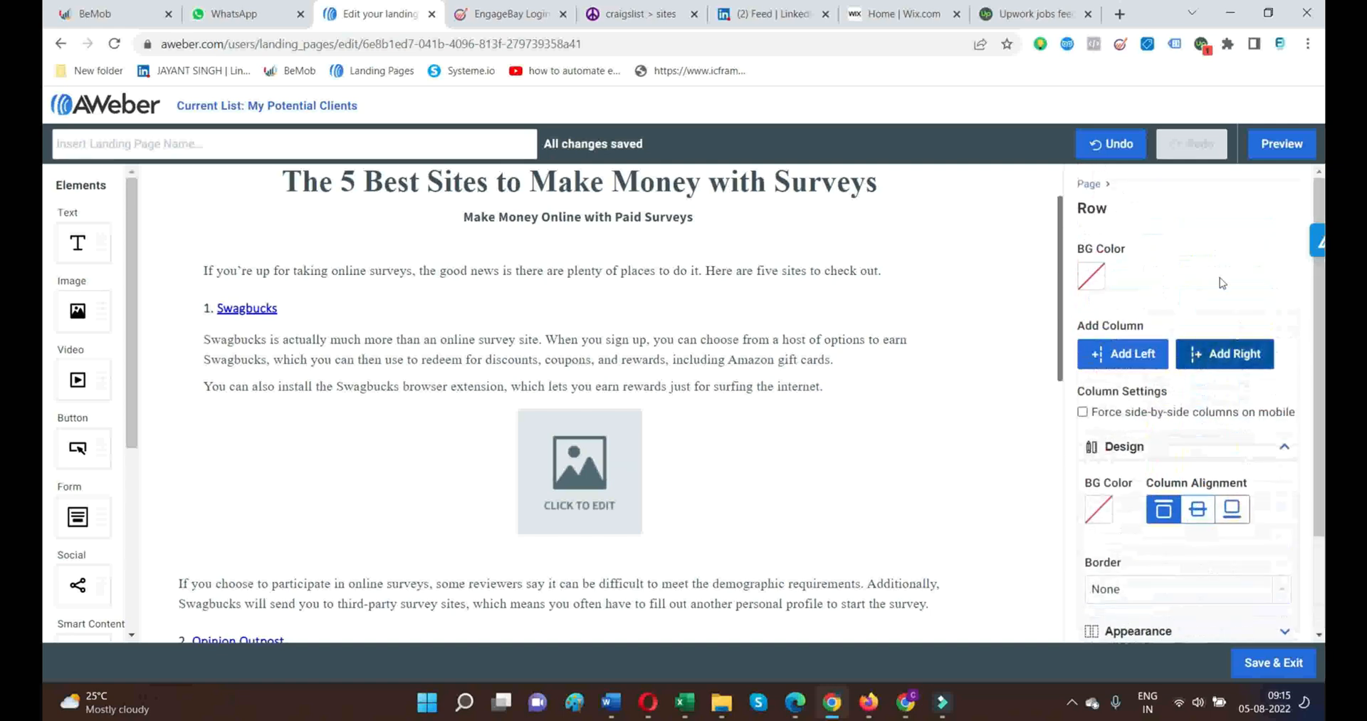
- Select the image placeholder for an upload and switch to the Firefox window with the swagbucks Google image results
{"action": "left_click", "coordinate": [584, 468]}
{"action": "left_click", "coordinate": [1138, 262]}
{"action": "left_click", "coordinate": [869, 701]}
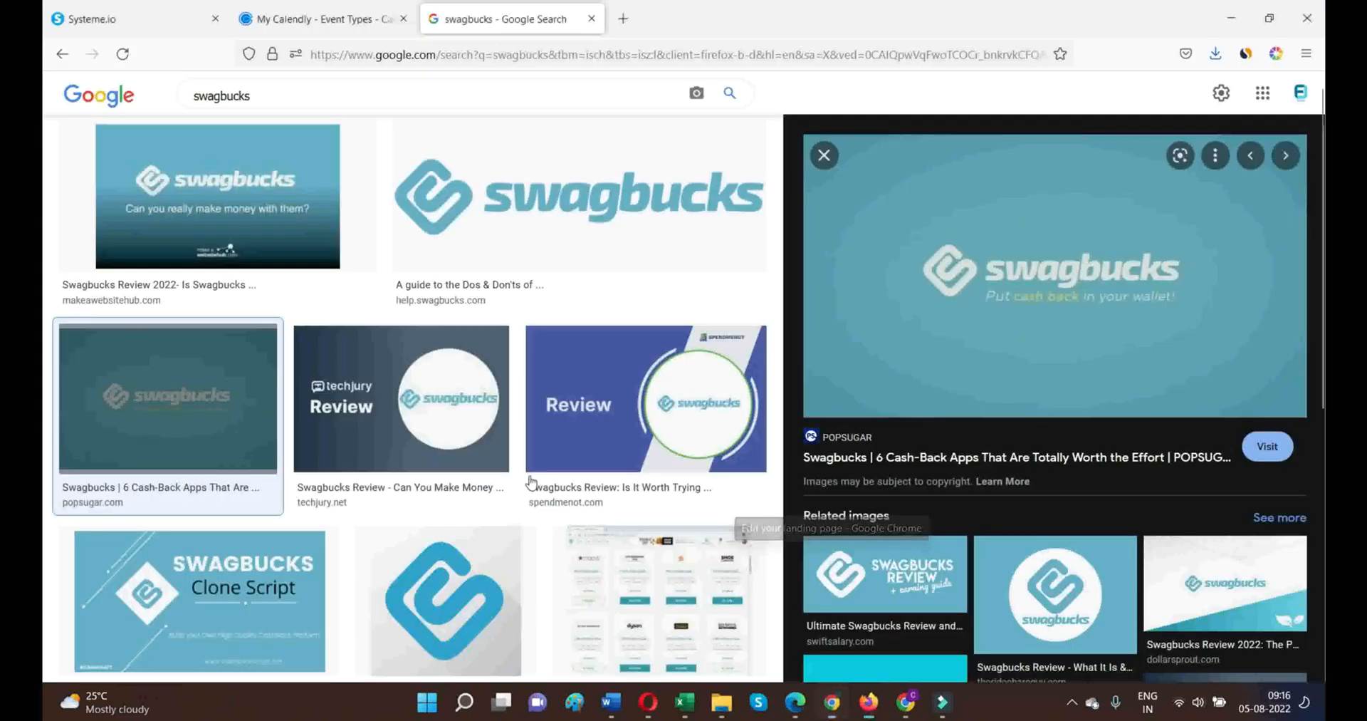
{"action": "right_click", "coordinate": [917, 275]}
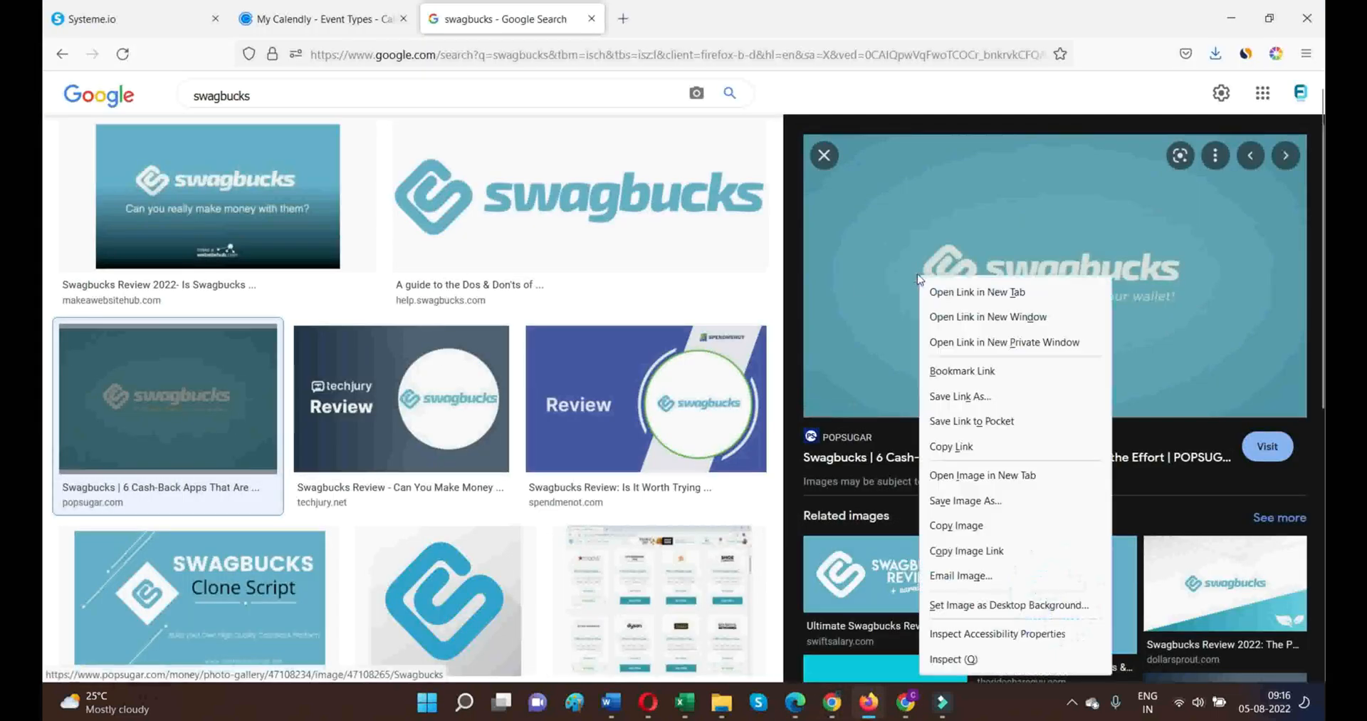
{"action": "left_click", "coordinate": [997, 498]}
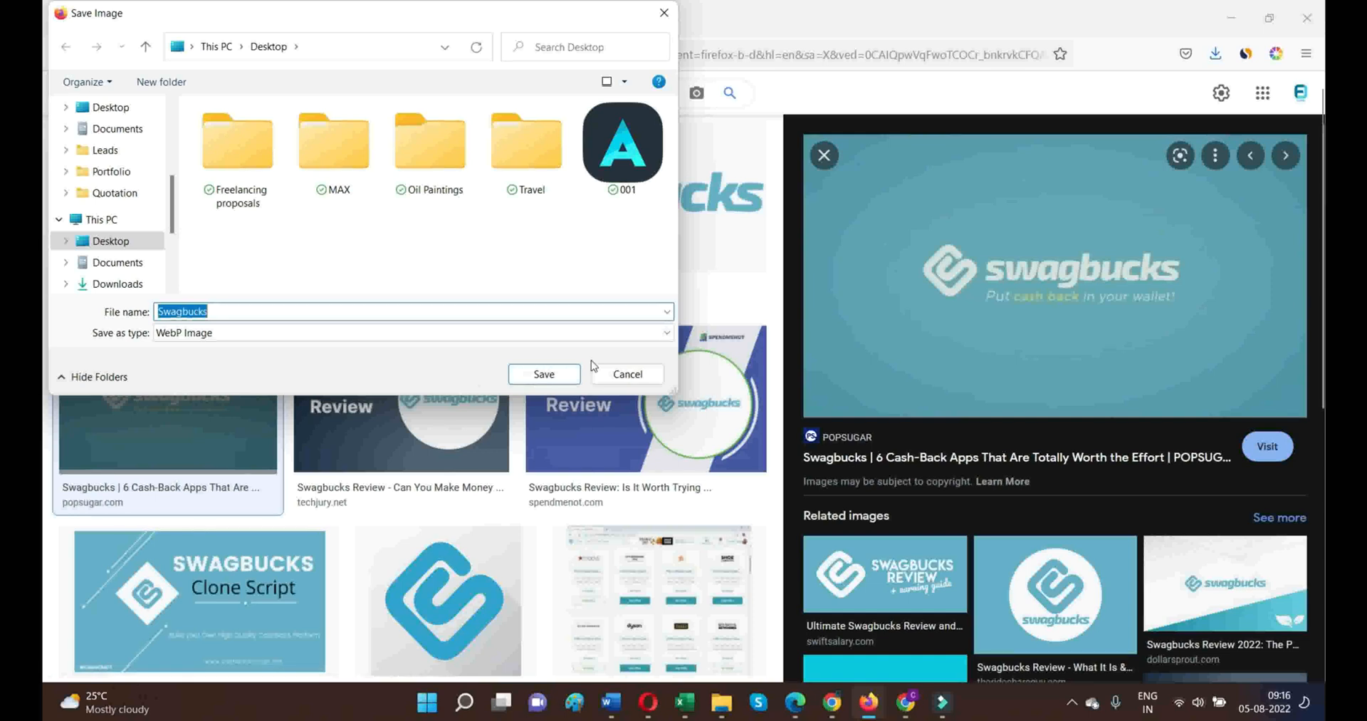
{"action": "left_click", "coordinate": [664, 12]}
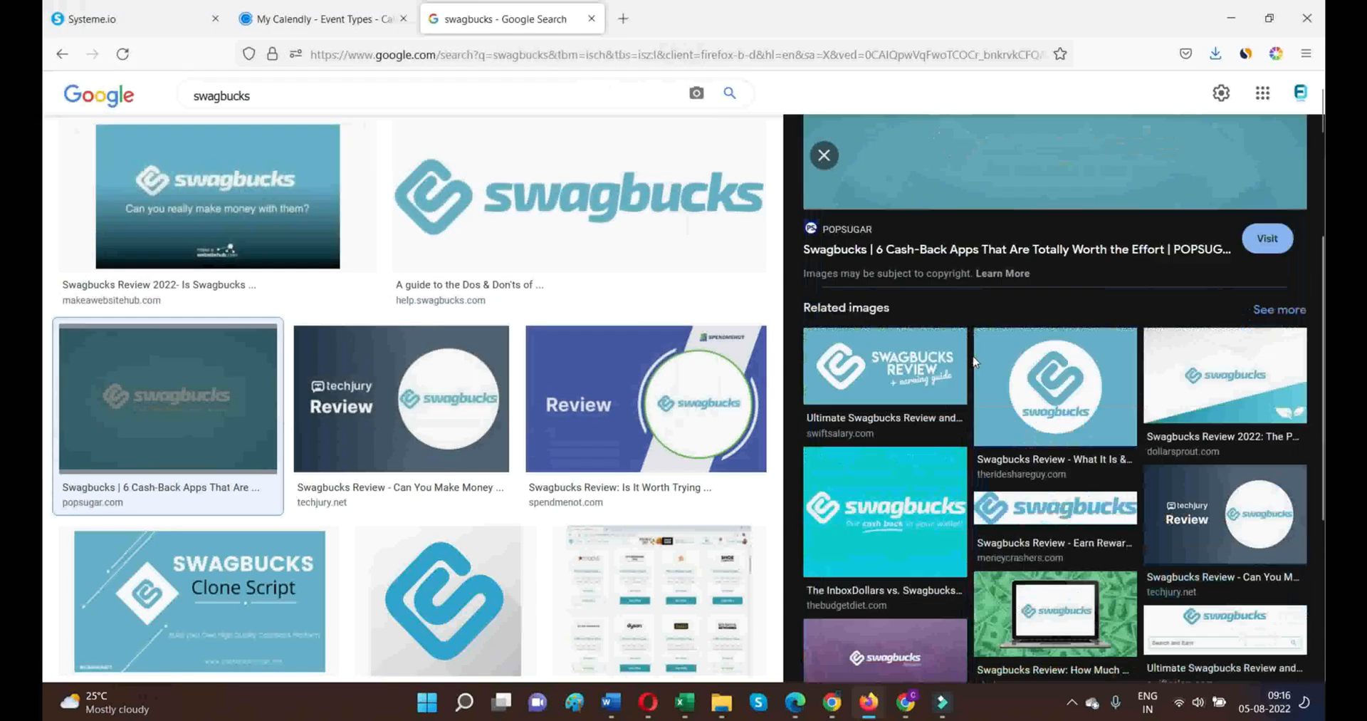
- Browse the Large swagbucks image results and open the related turquoise "Put cash back in your wallet!" image from The Budget Diet
{"action": "scroll", "coordinate": [510, 452], "scroll_direction": "down", "scroll_amount": 3}
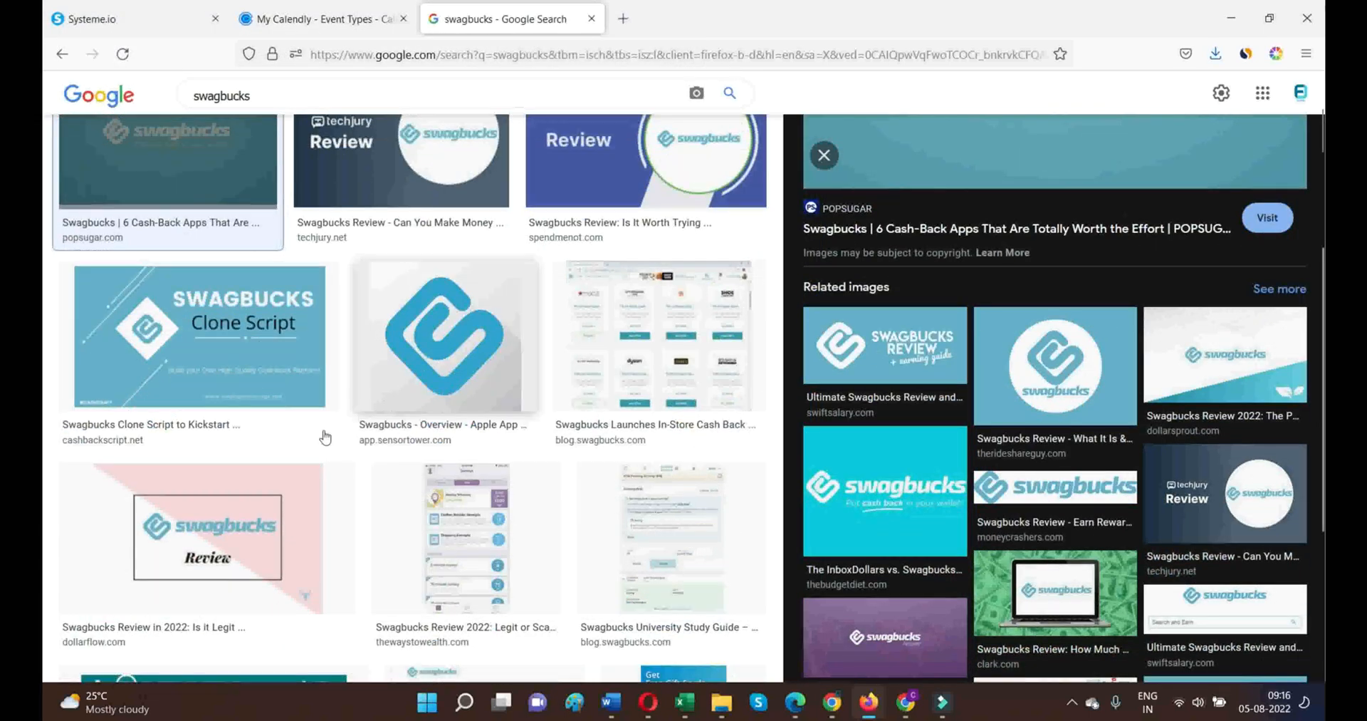
{"action": "scroll", "coordinate": [857, 514], "scroll_direction": "down", "scroll_amount": 3}
{"action": "scroll", "coordinate": [856, 514], "scroll_direction": "down", "scroll_amount": 3}
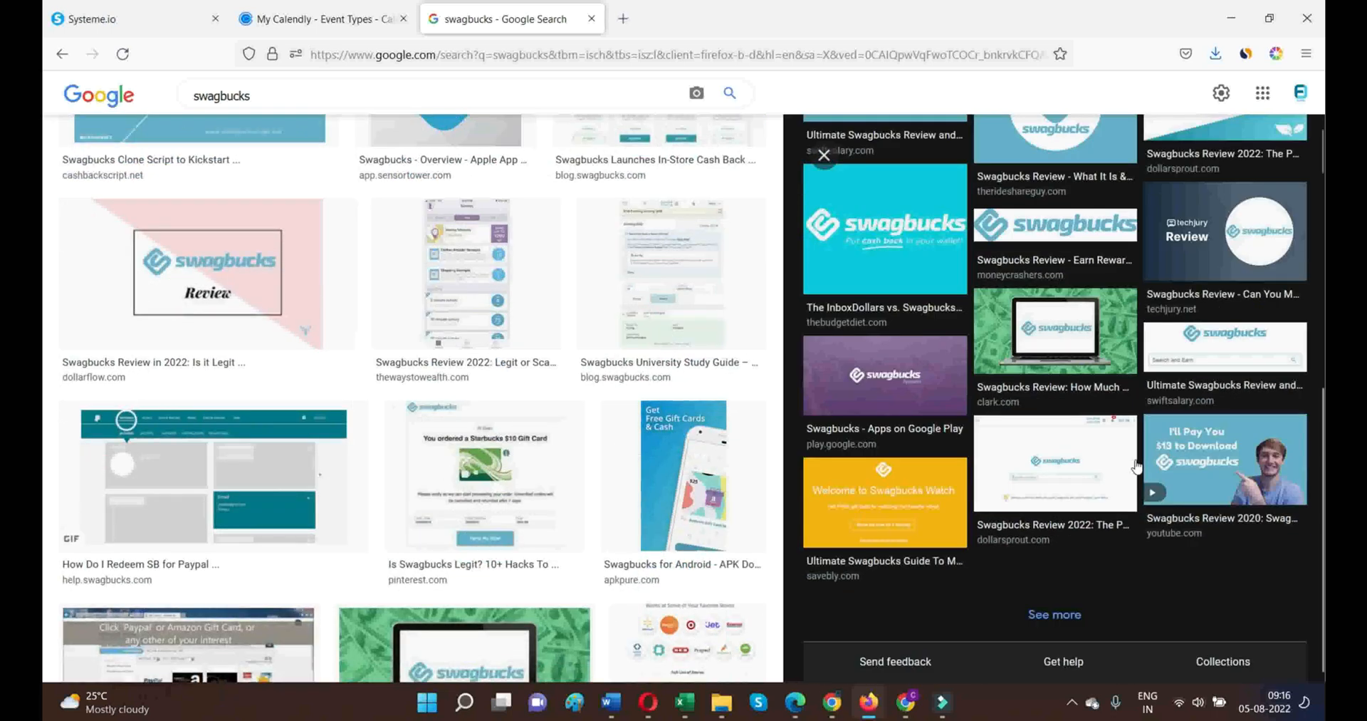
{"action": "scroll", "coordinate": [483, 464], "scroll_direction": "down", "scroll_amount": 3}
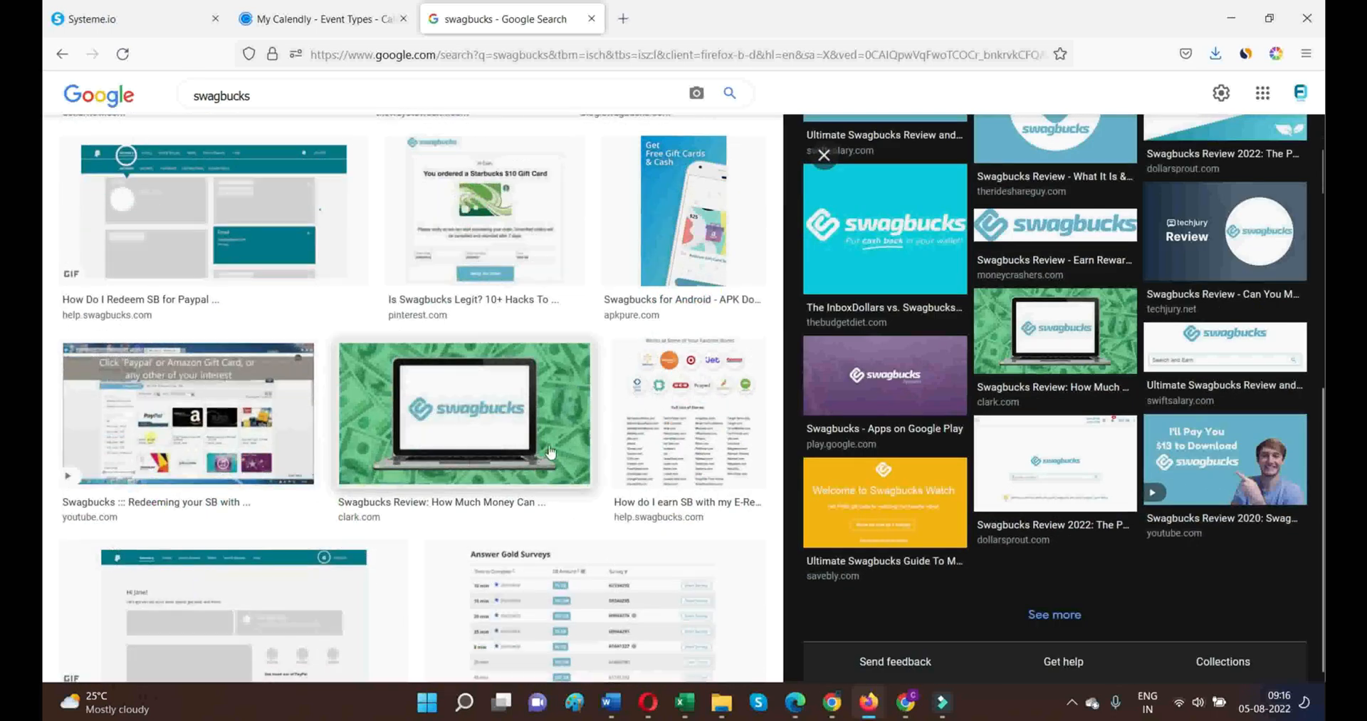
{"action": "scroll", "coordinate": [551, 451], "scroll_direction": "up", "scroll_amount": 12}
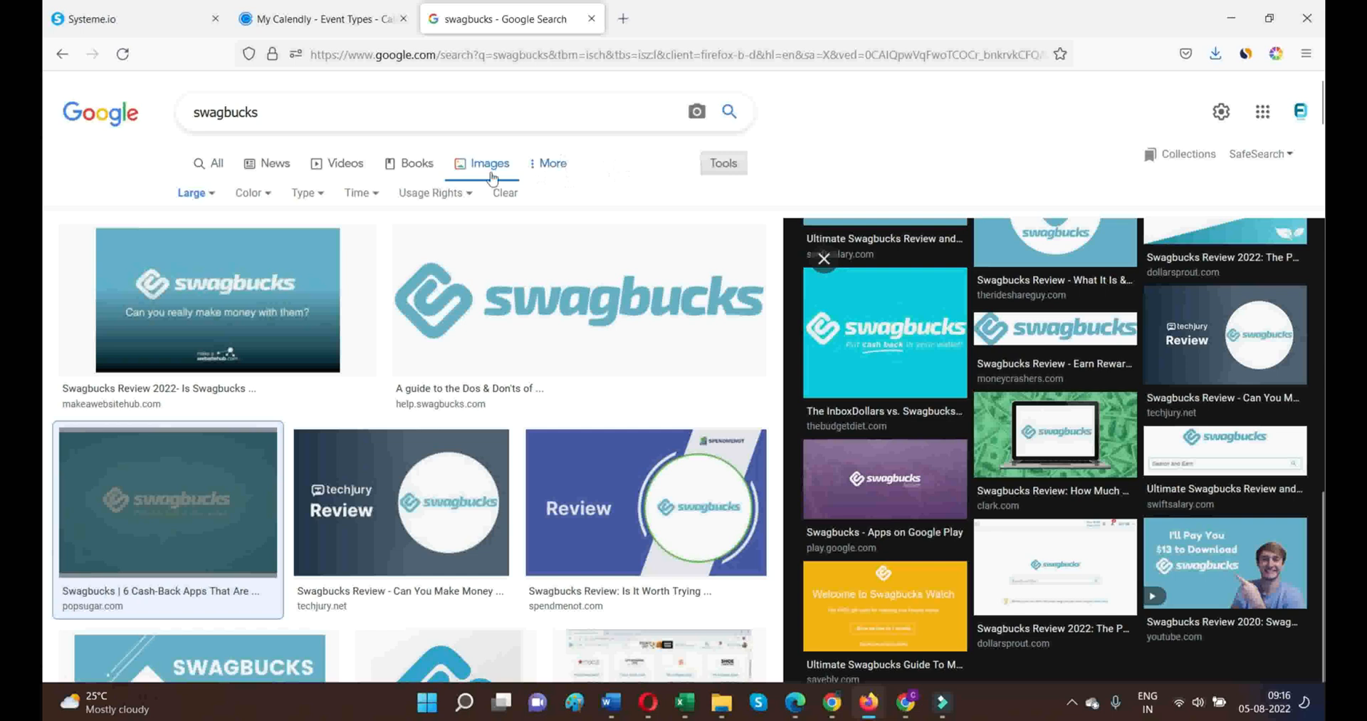
{"action": "left_click", "coordinate": [218, 198]}
{"action": "left_click", "coordinate": [201, 271]}
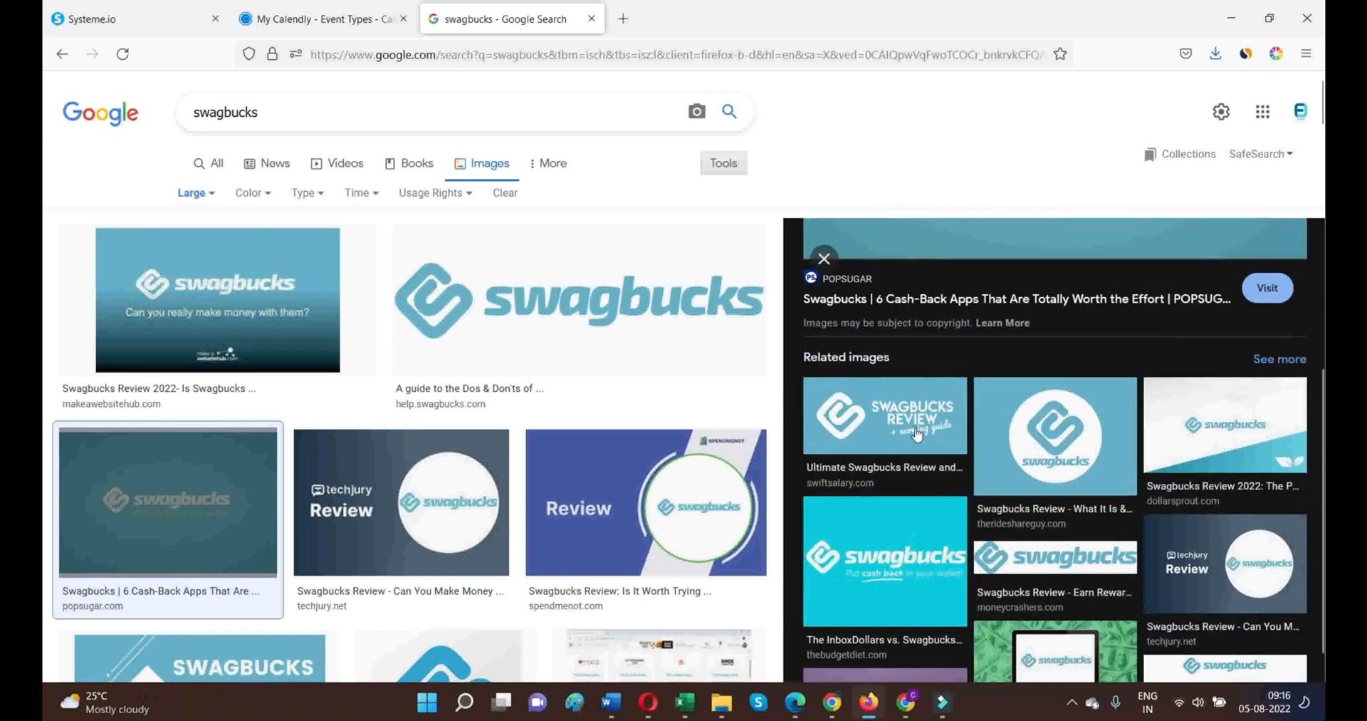
{"action": "scroll", "coordinate": [1045, 456], "scroll_direction": "down", "scroll_amount": 2}
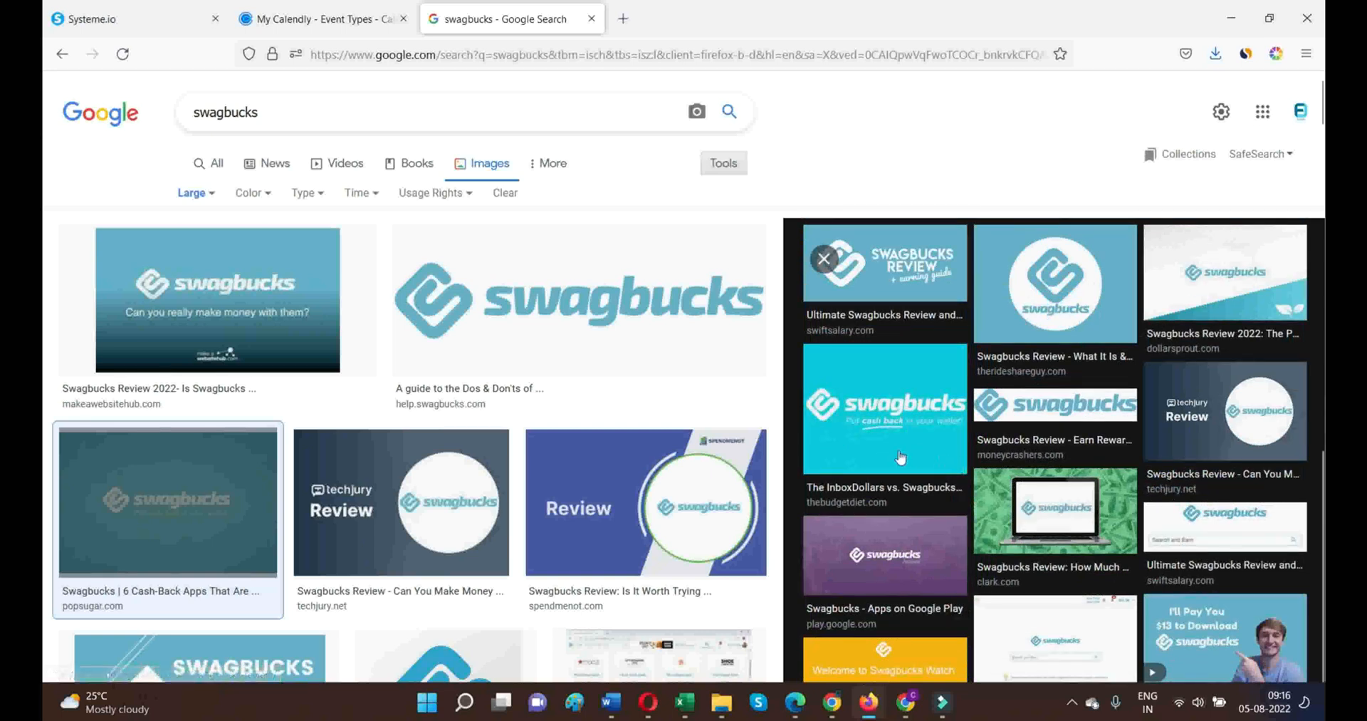
{"action": "left_click", "coordinate": [839, 418]}
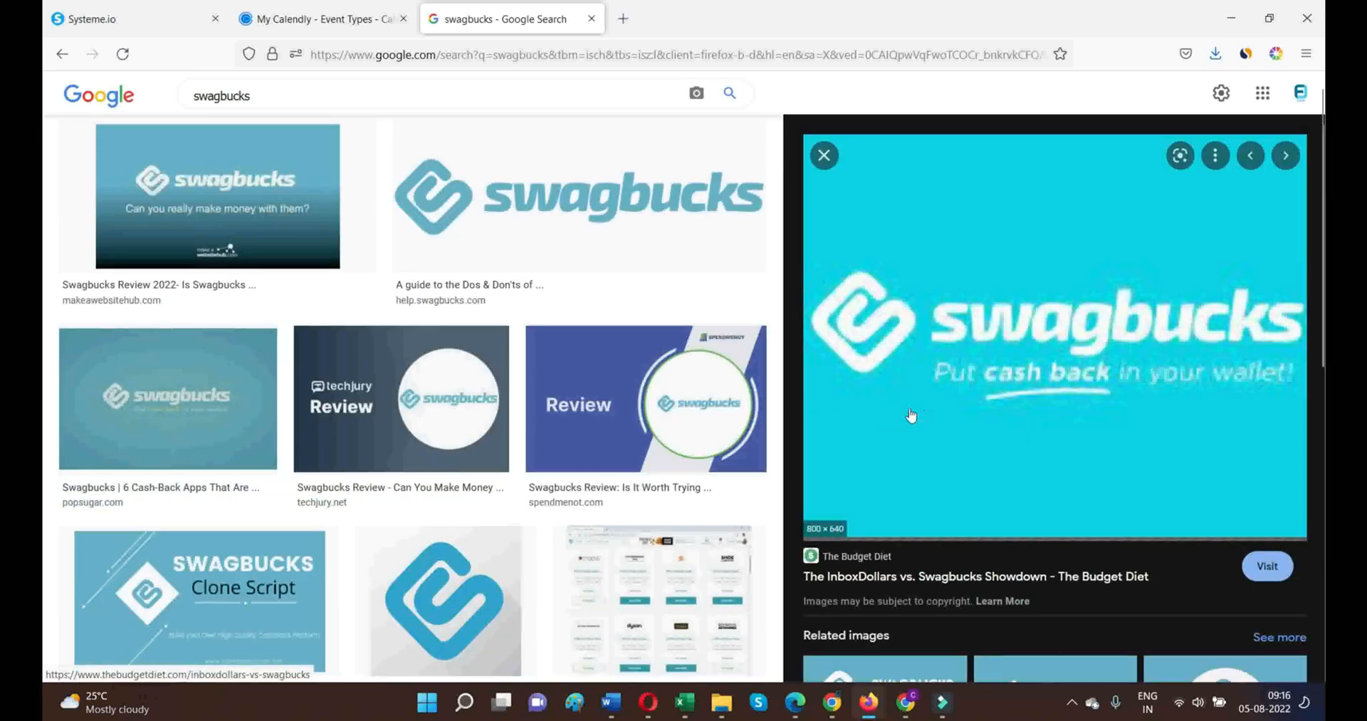
- Save the previewed turquoise Swagbucks image to the Desktop
{"action": "right_click", "coordinate": [1041, 388]}
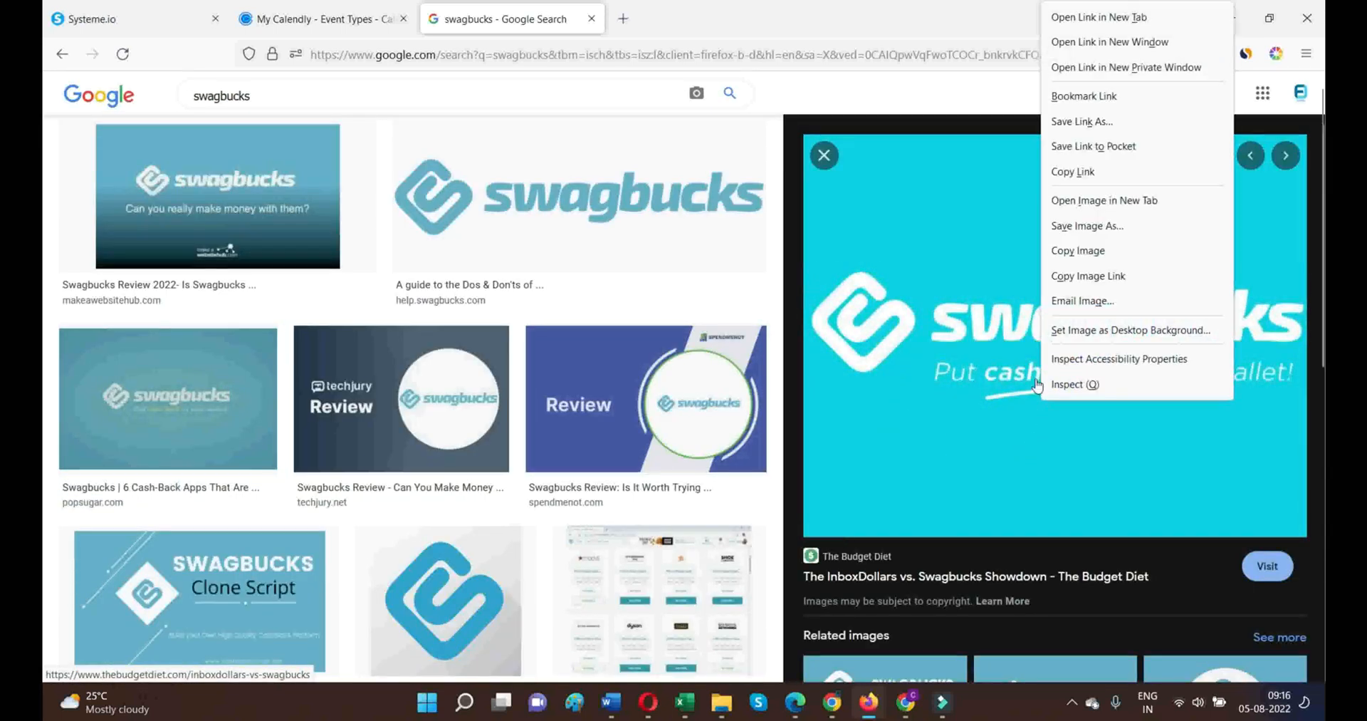
{"action": "left_click", "coordinate": [1115, 229]}
{"action": "left_click", "coordinate": [543, 374]}
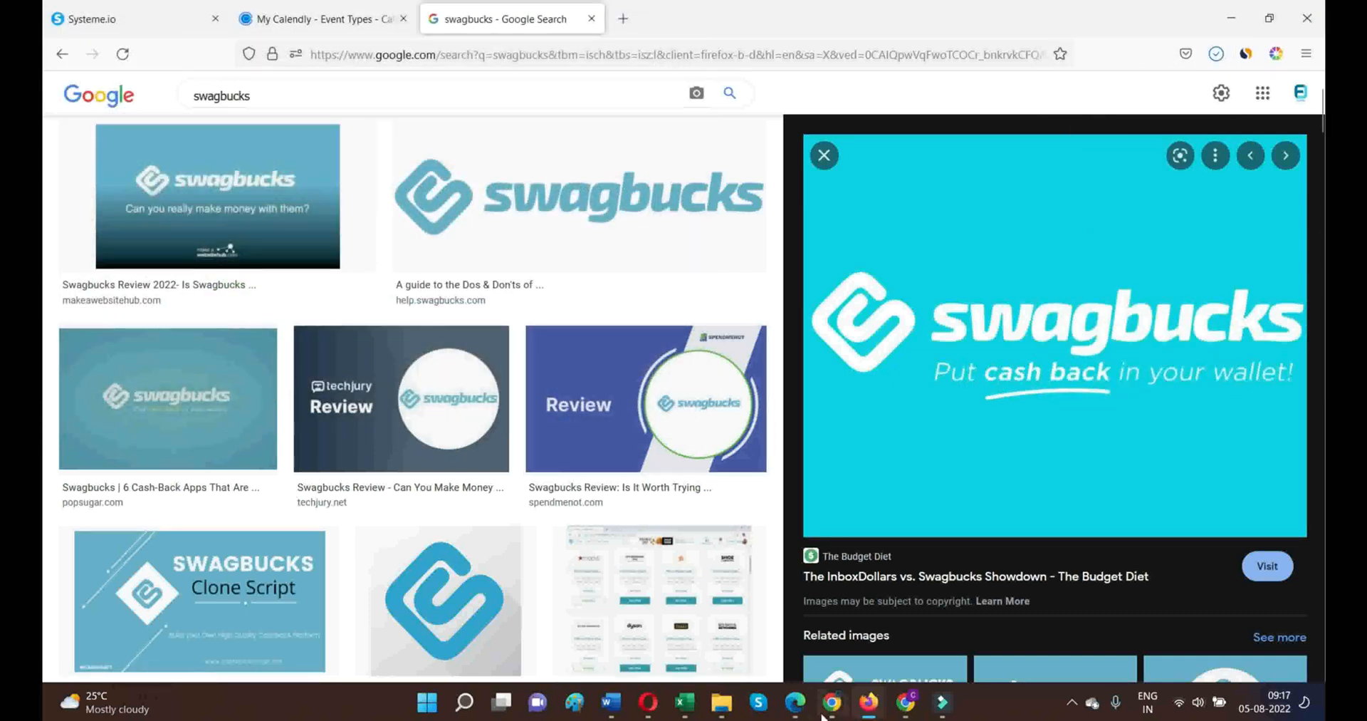
- Return to the AWeber editor in Chrome and upload the saved Swagbucks image from the Desktop into the placeholder below the Swagbucks text
{"action": "left_click", "coordinate": [789, 707]}
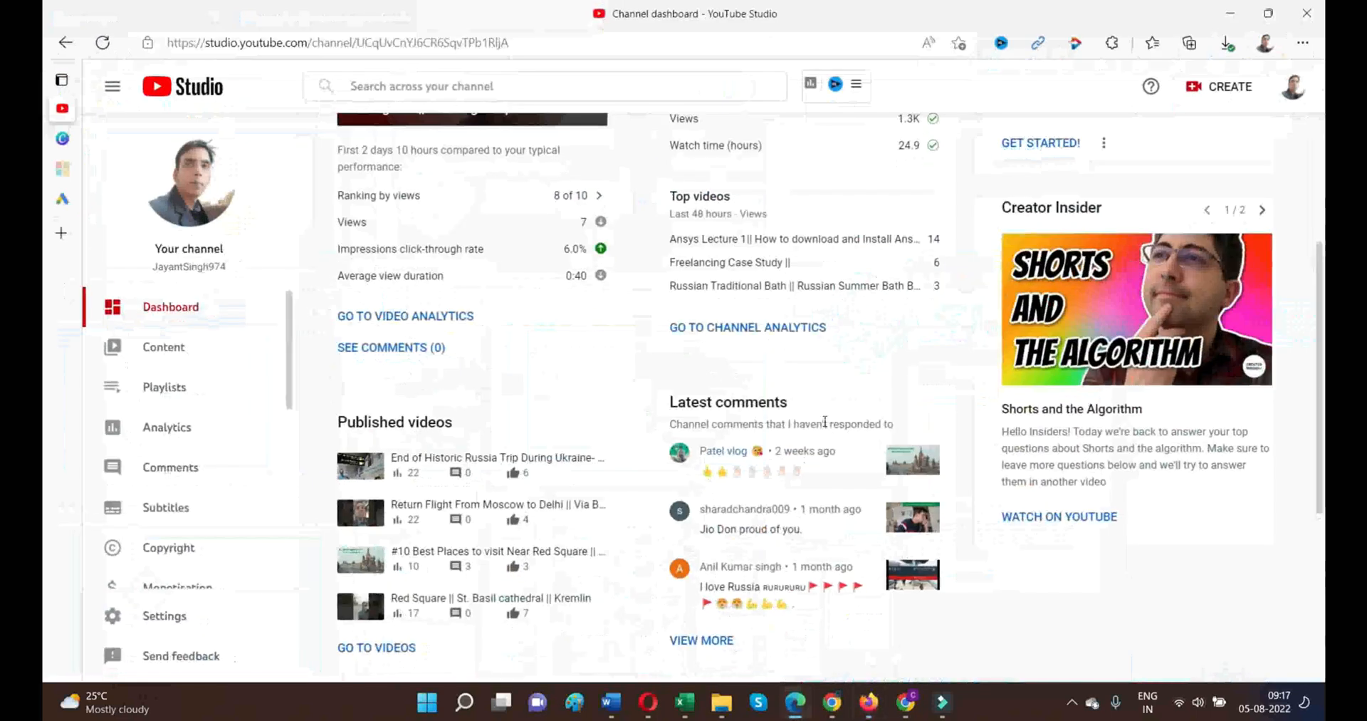
{"action": "left_click", "coordinate": [789, 708]}
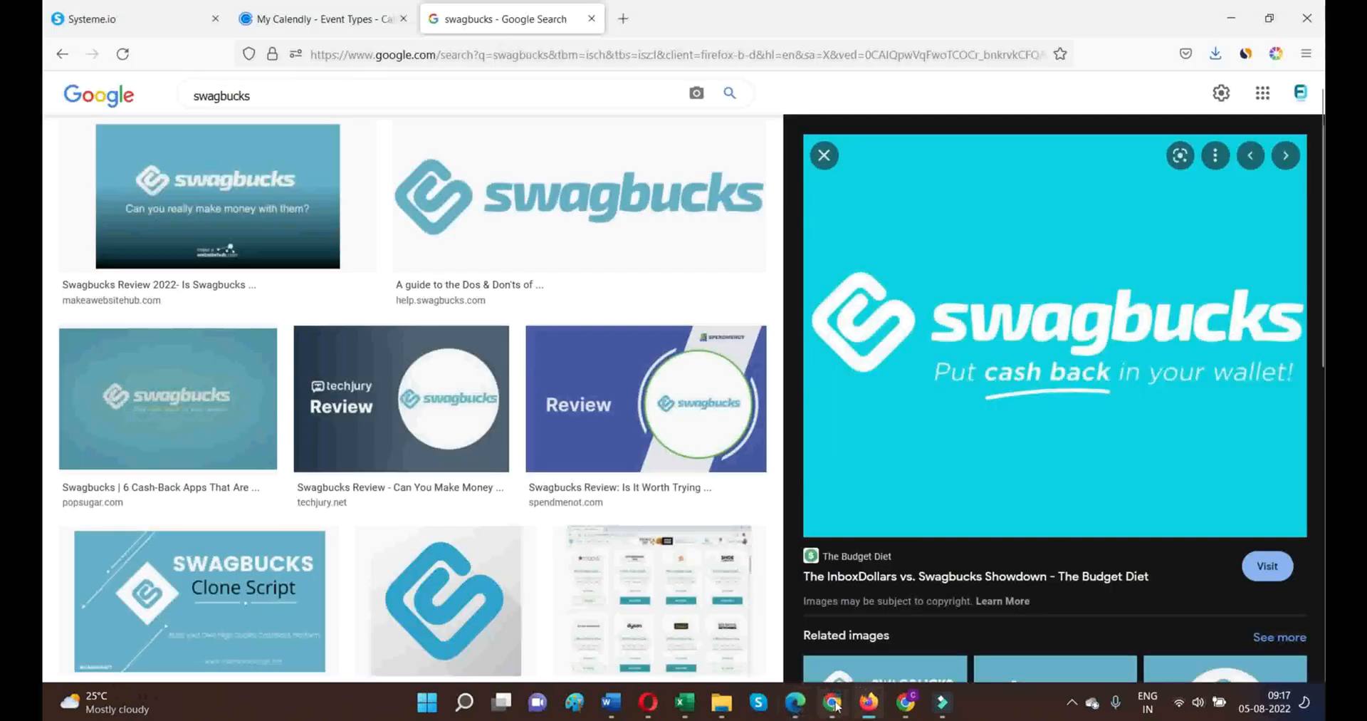
{"action": "left_click", "coordinate": [833, 704]}
{"action": "left_click", "coordinate": [592, 451]}
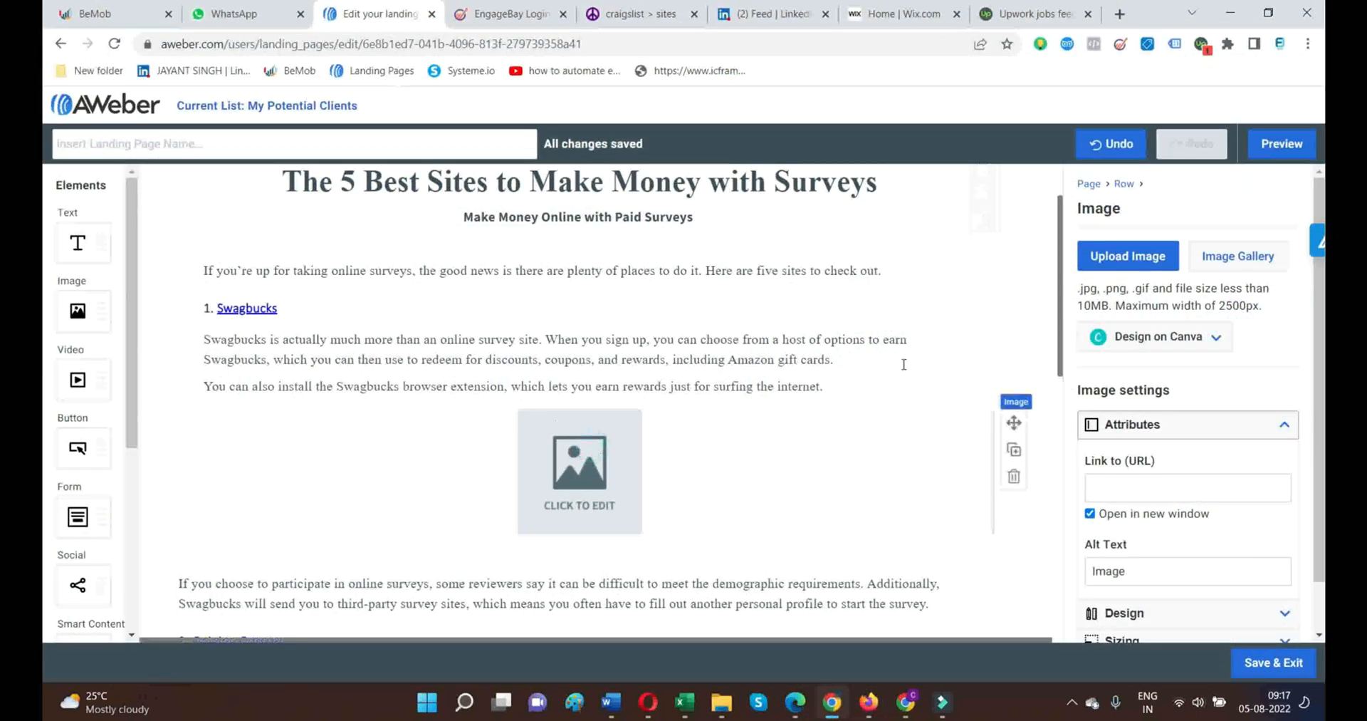
{"action": "left_click", "coordinate": [1128, 256]}
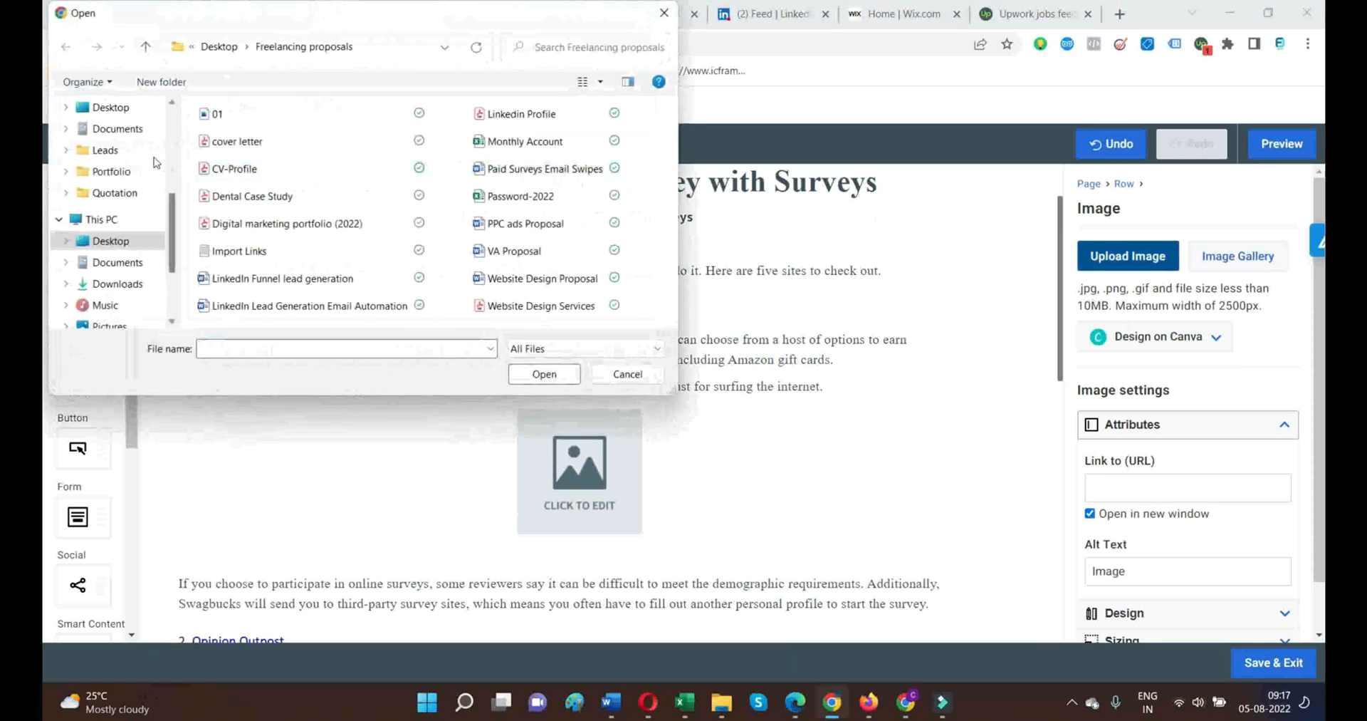
{"action": "left_click", "coordinate": [125, 149]}
{"action": "left_click", "coordinate": [113, 107]}
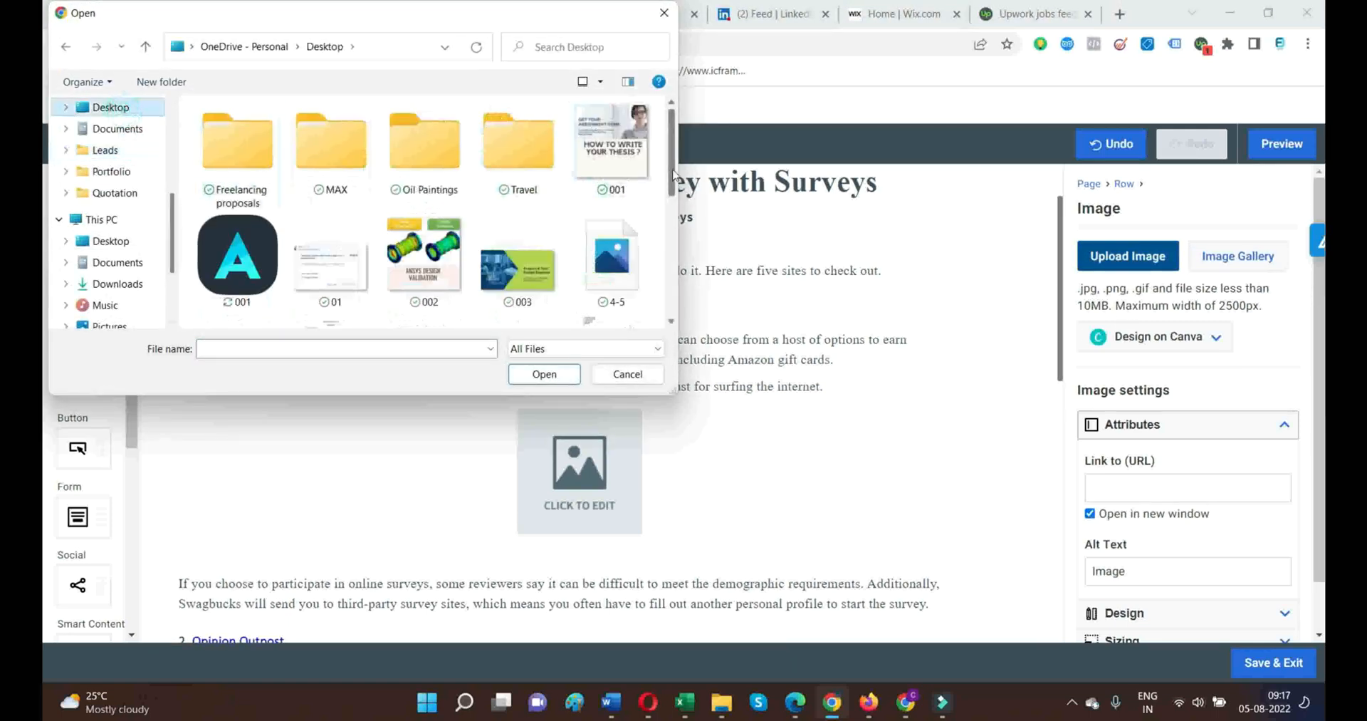
{"action": "left_click", "coordinate": [613, 255]}
{"action": "left_click", "coordinate": [568, 374]}
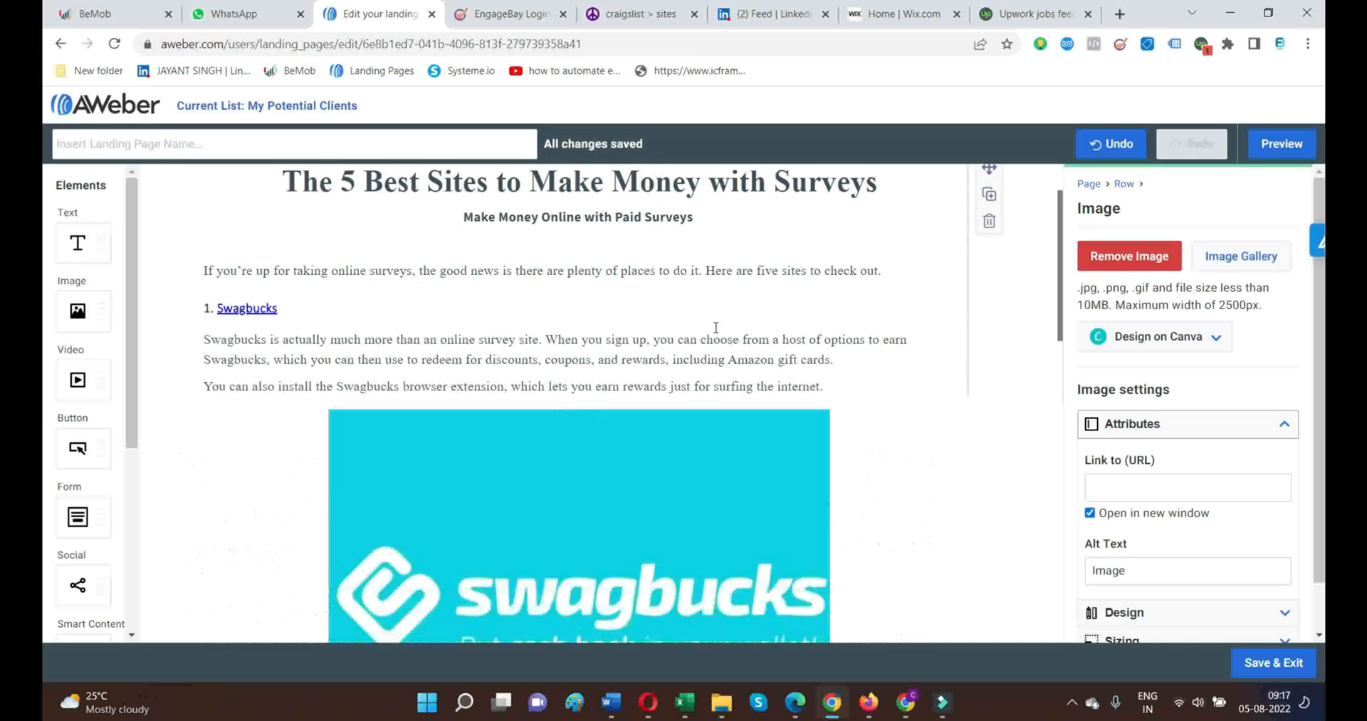
- Append "Join Now !" to the end of the paragraph about Swagbucks' third-party survey sites, above the Opinion Outpost heading
{"action": "scroll", "coordinate": [686, 356], "scroll_direction": "down", "scroll_amount": 4}
{"action": "scroll", "coordinate": [796, 421], "scroll_direction": "down", "scroll_amount": 3}
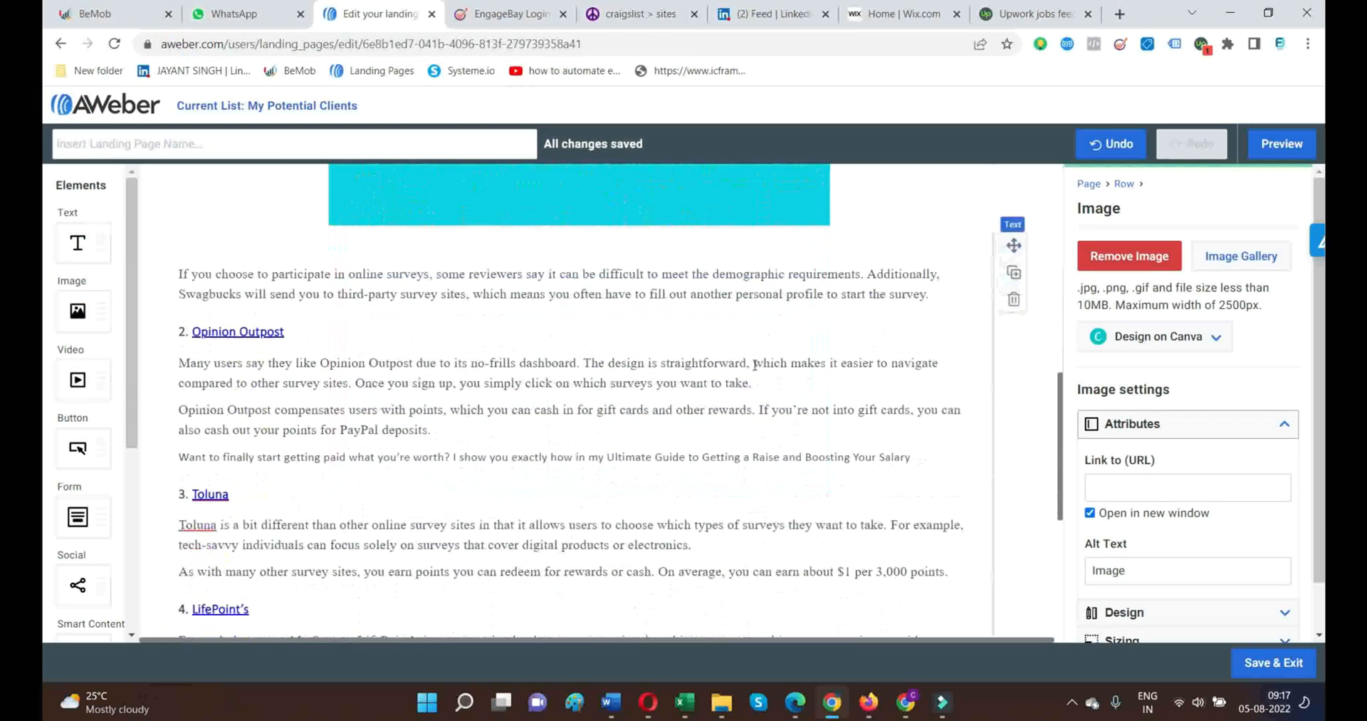
{"action": "left_click", "coordinate": [945, 296]}
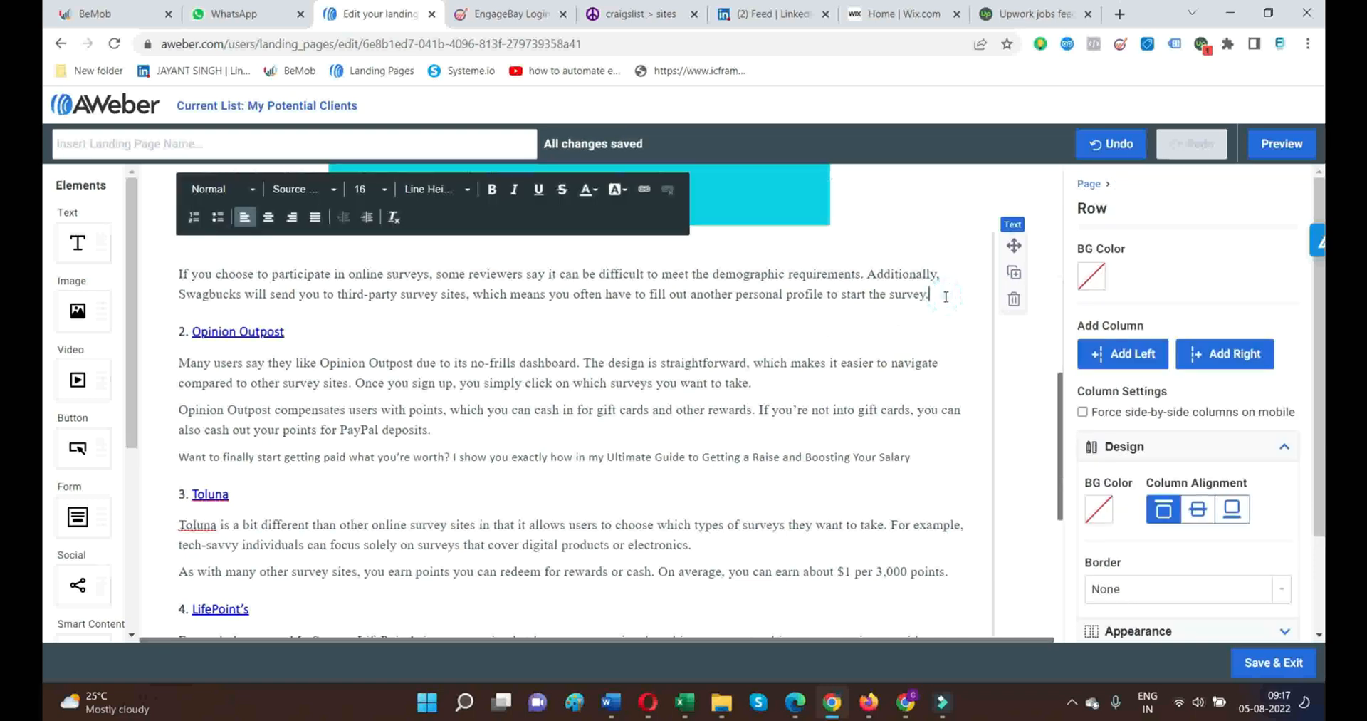
{"action": "type", "text": "Join Now"}
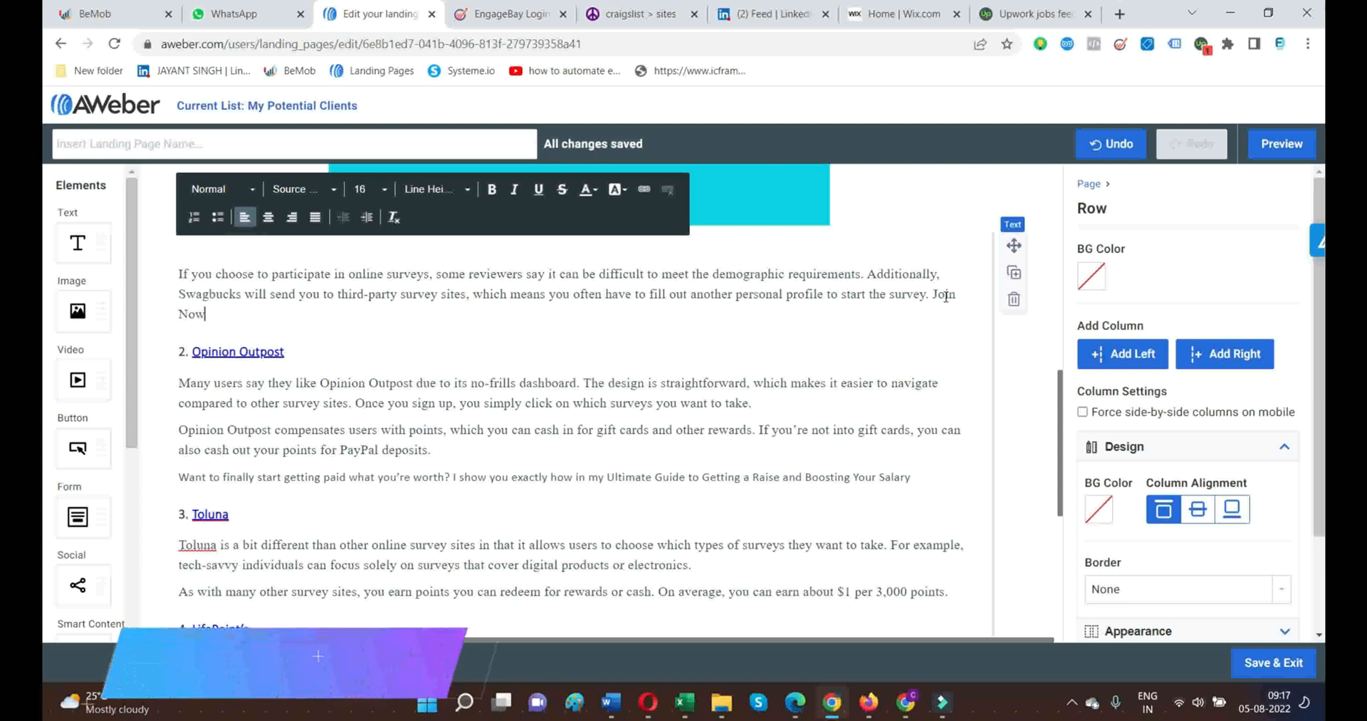
{"action": "type", "text": " !"}
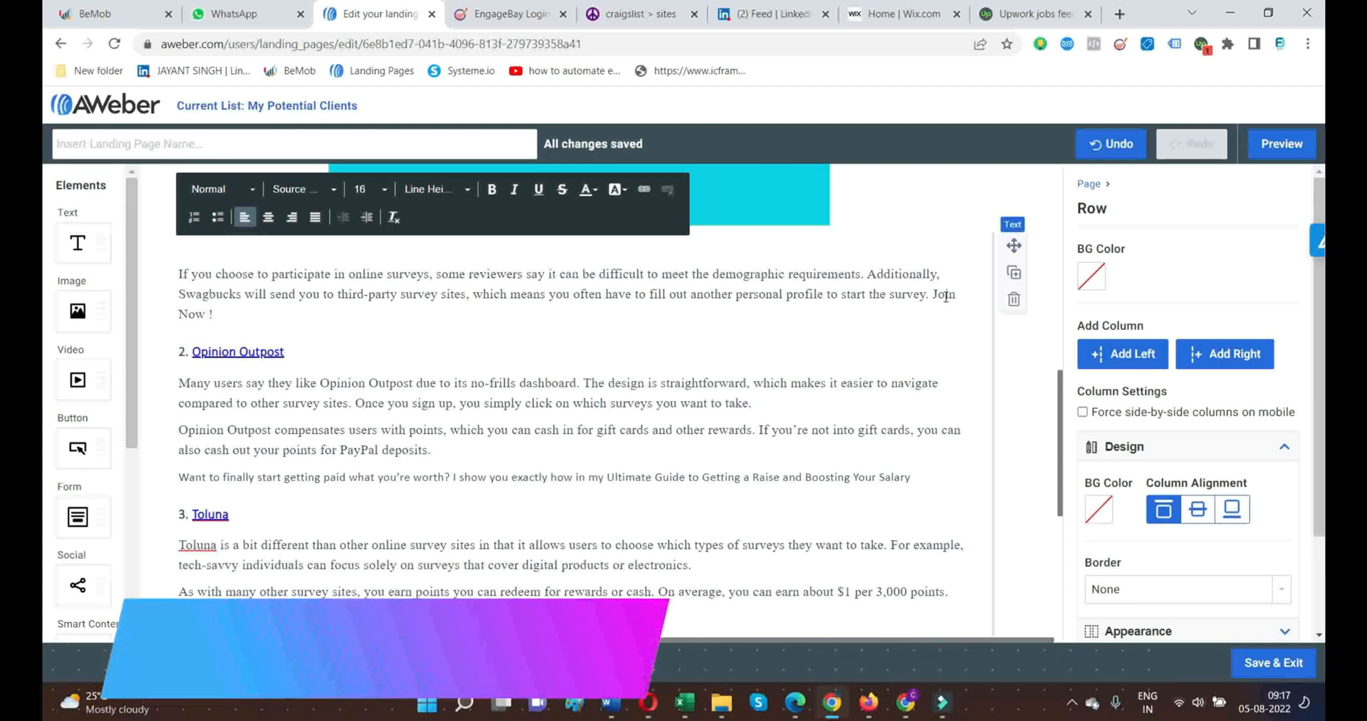
- Open the link settings for the "Join Now !" text at the end of the Swagbucks paragraph
{"action": "left_click_drag", "start_coordinate": [250, 323], "coordinate": [932, 295]}
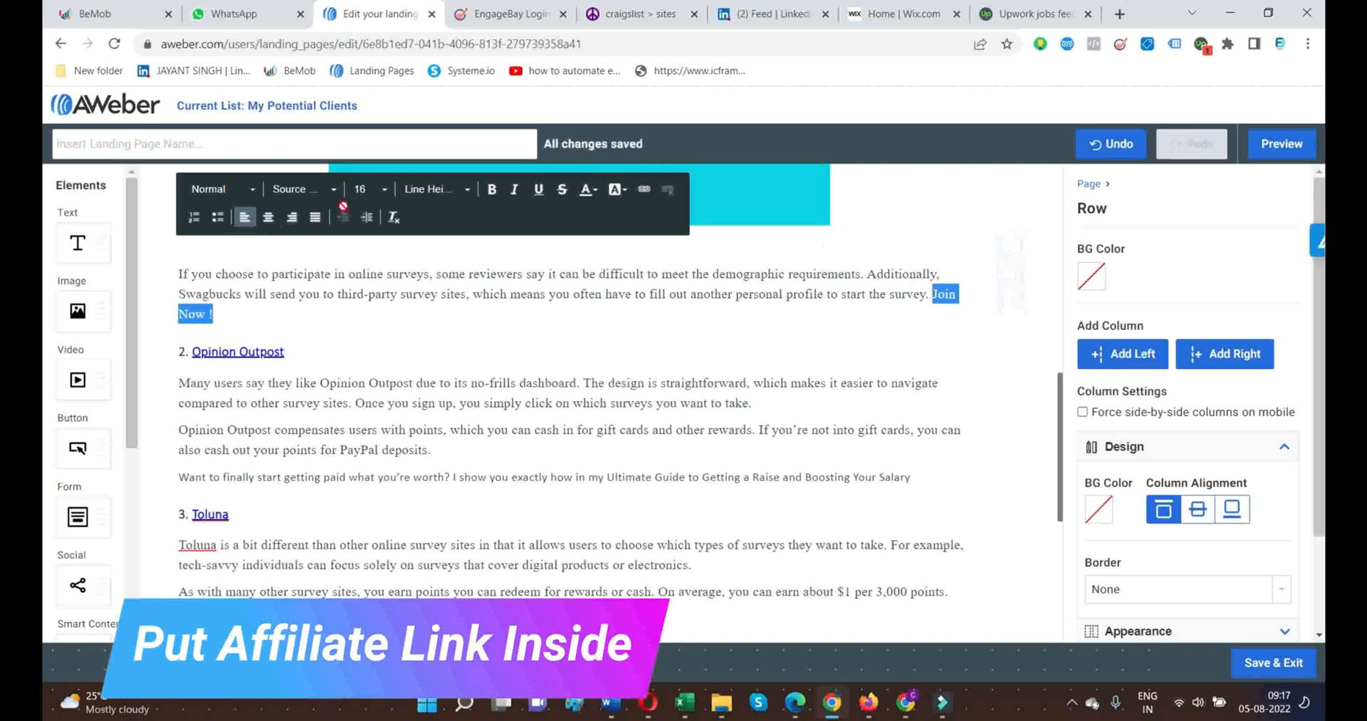
{"action": "left_click", "coordinate": [564, 191]}
{"action": "left_click", "coordinate": [645, 190]}
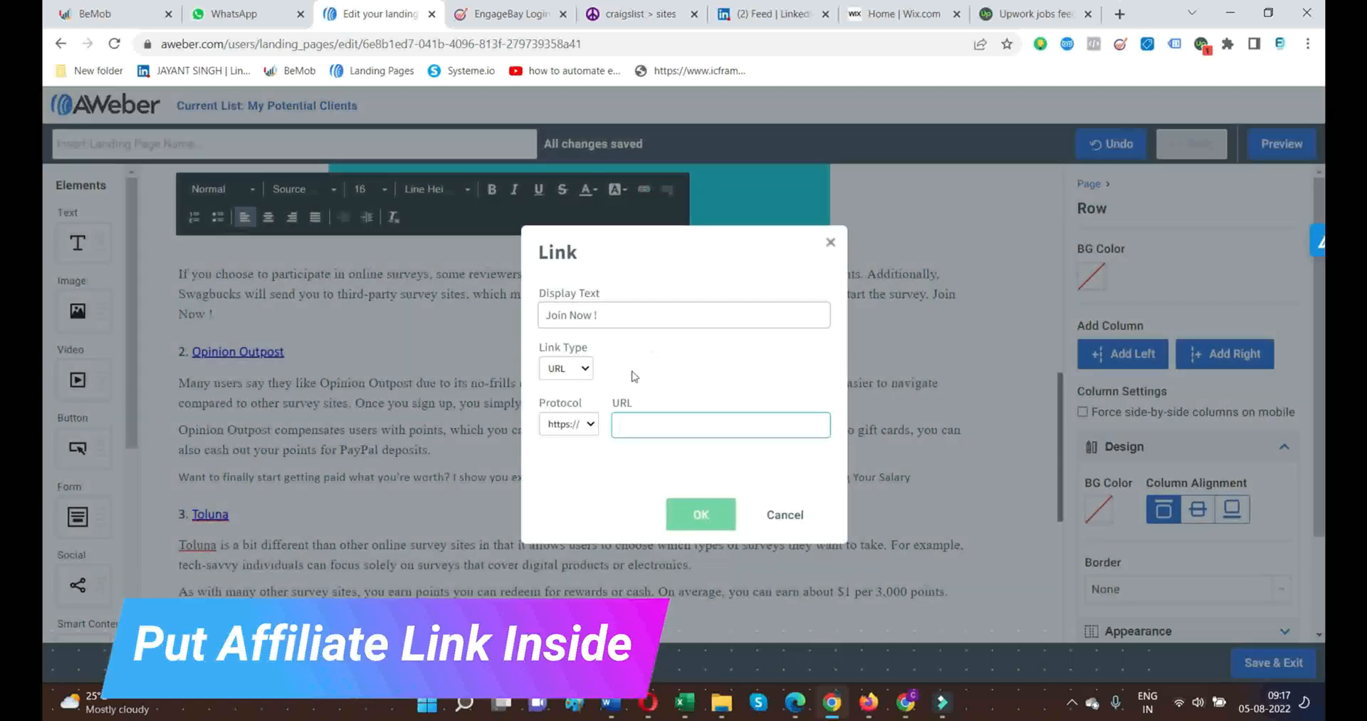
- Open the MaxBounty affiliate dashboard from maxbounty.com in a new browser tab
{"action": "left_click", "coordinate": [1118, 15]}
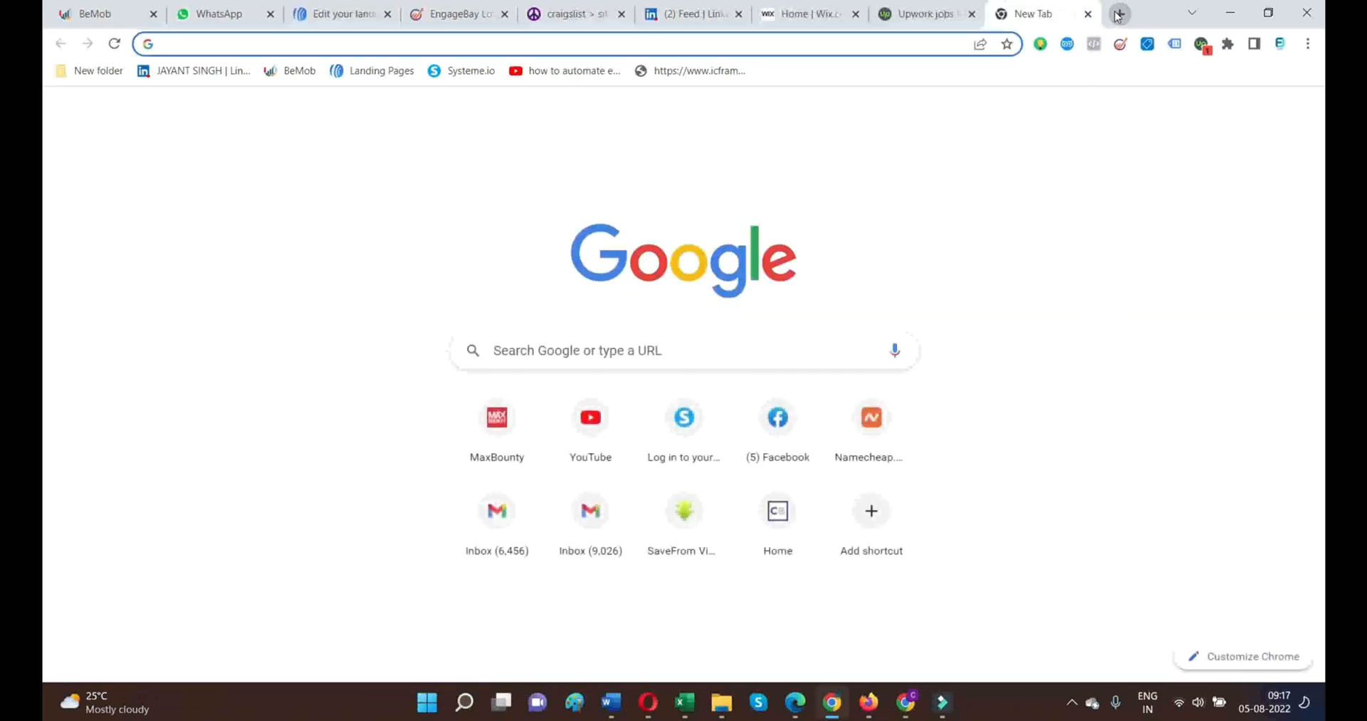
{"action": "type", "text": "maxbounty.com"}
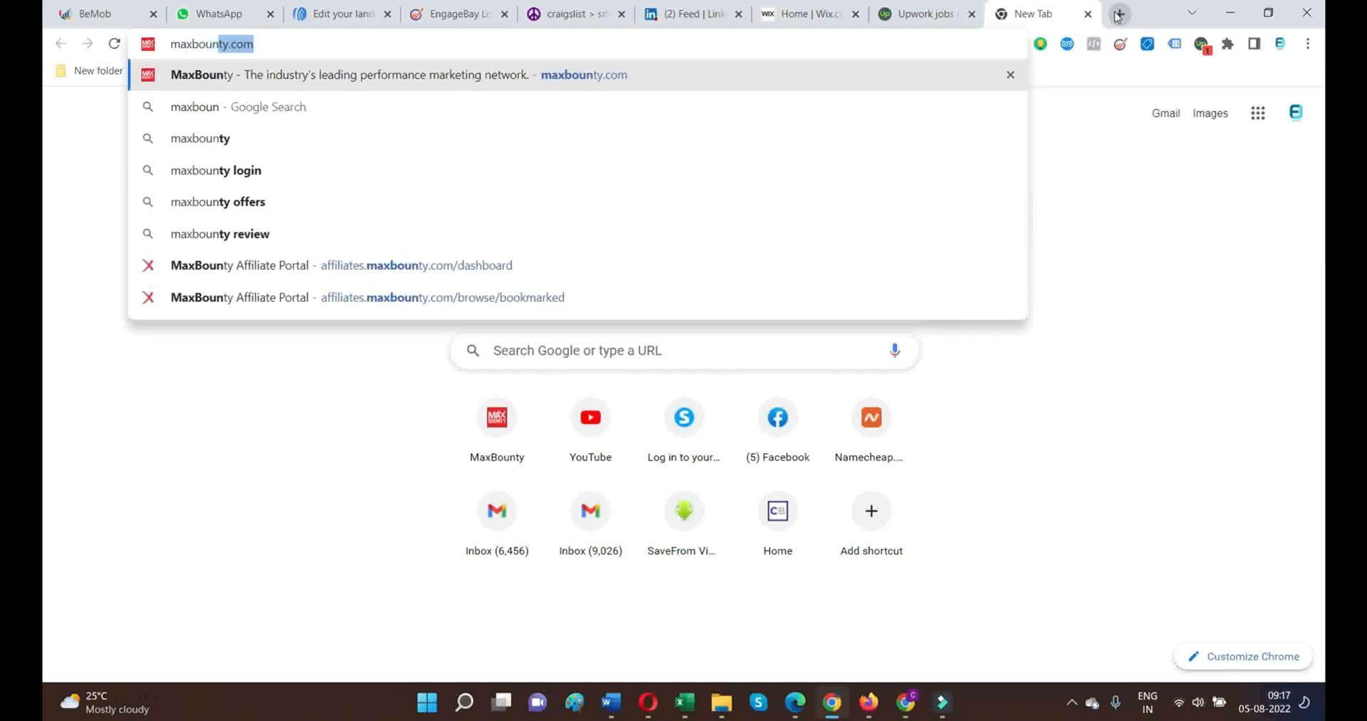
{"action": "left_click", "coordinate": [718, 71]}
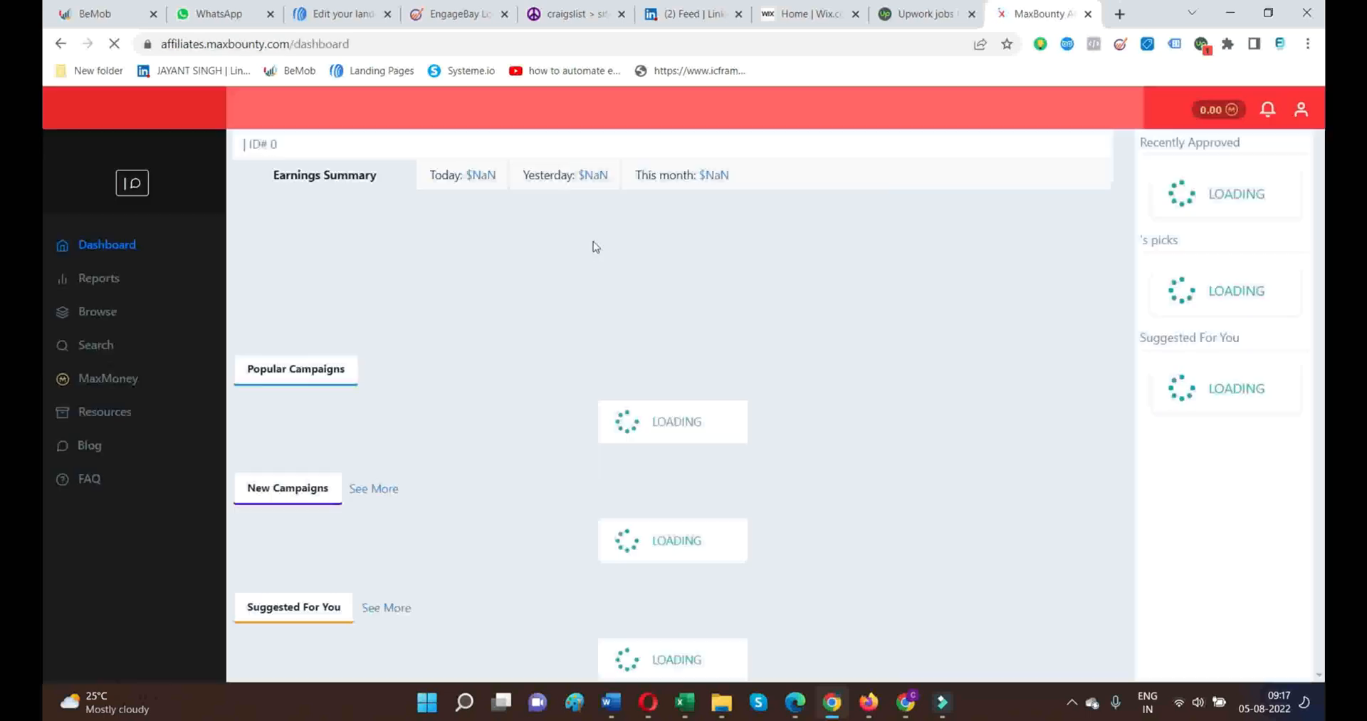
{"action": "left_click", "coordinate": [830, 267]}
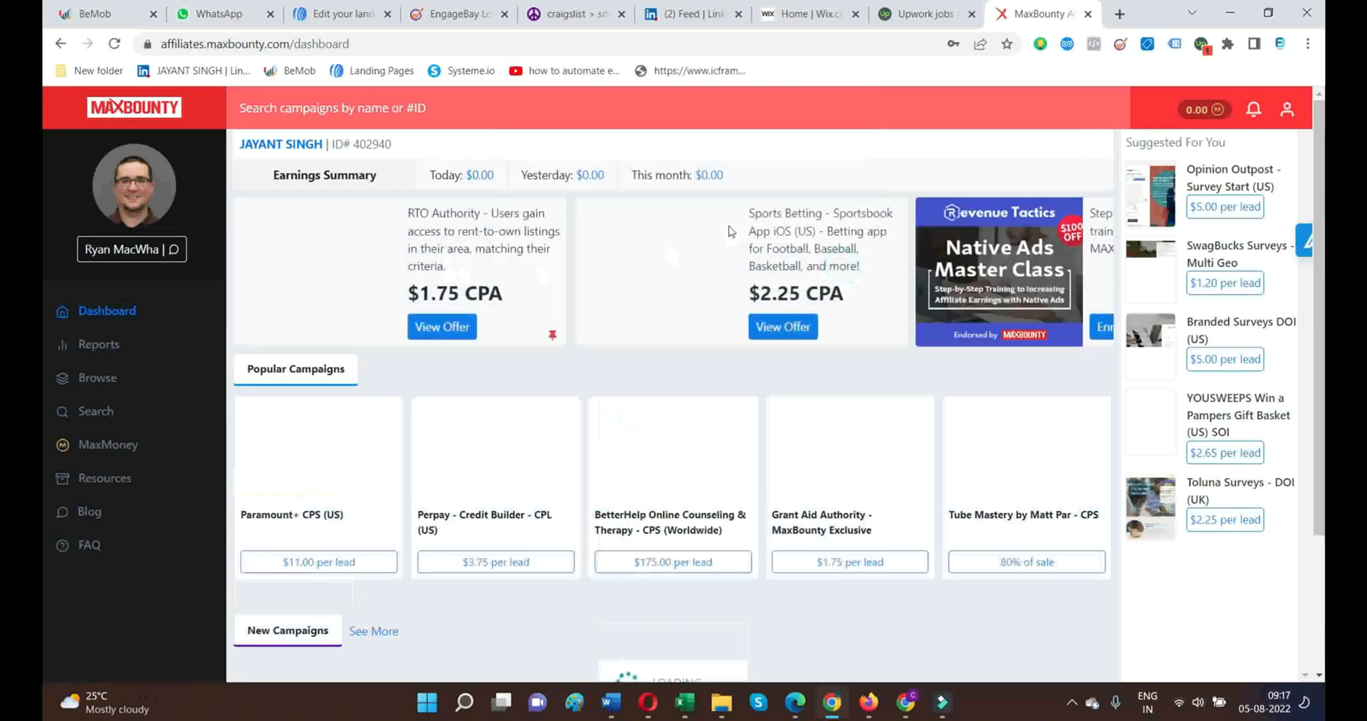
- Find the InboxDollars - US offer among the bookmarked MaxBounty campaigns and open its campaign page
{"action": "scroll", "coordinate": [340, 476], "scroll_direction": "down", "scroll_amount": 5}
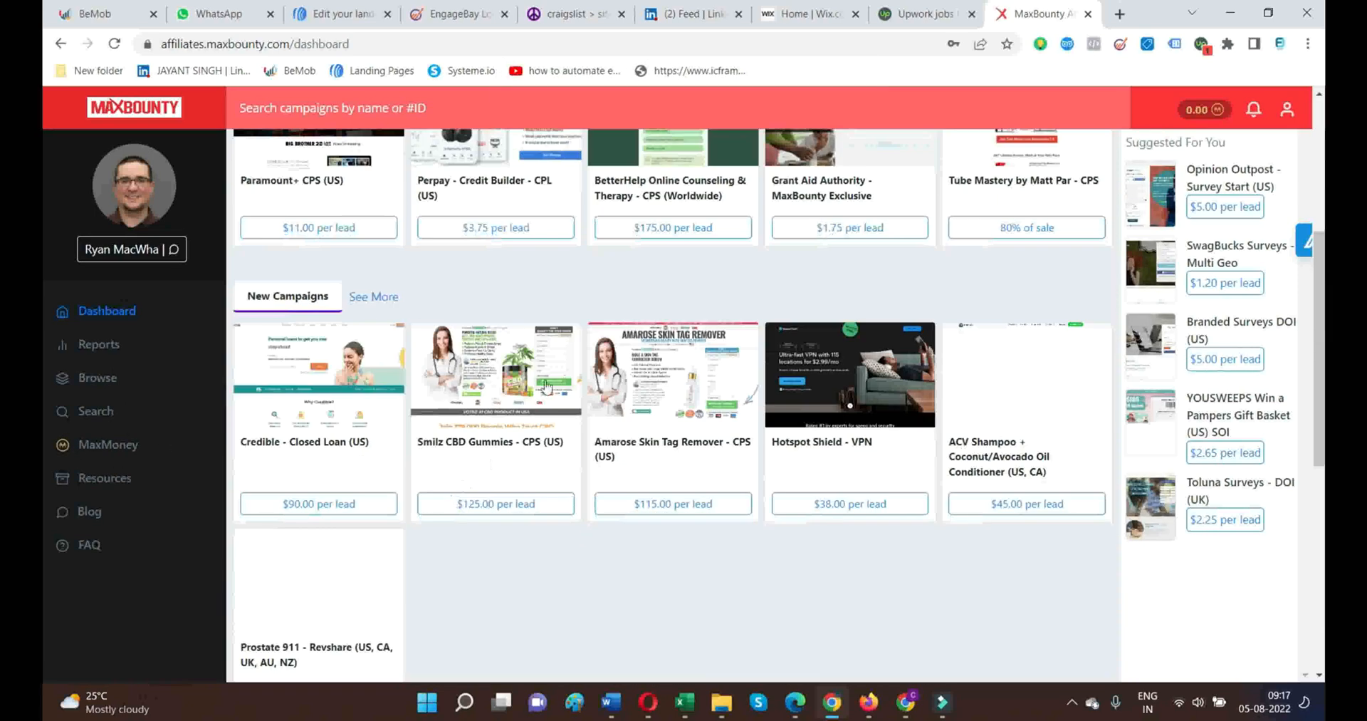
{"action": "left_click", "coordinate": [374, 298]}
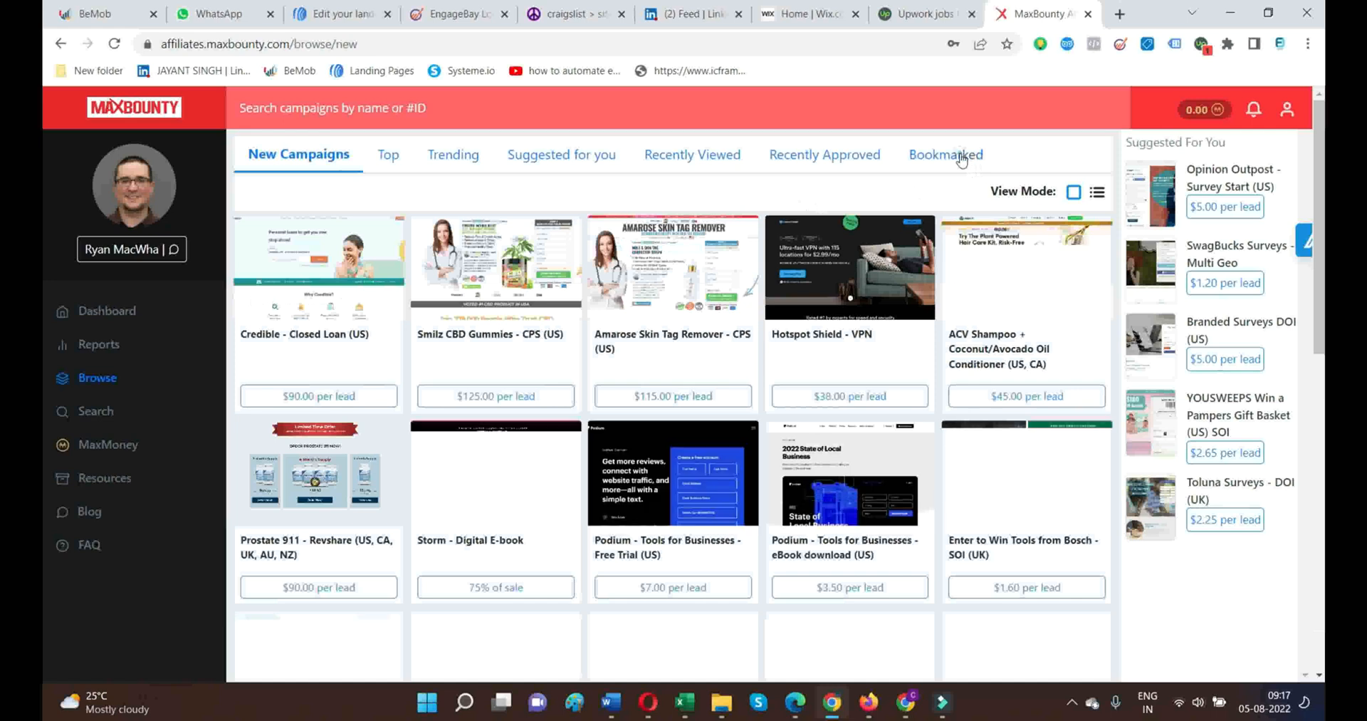
{"action": "left_click", "coordinate": [971, 155]}
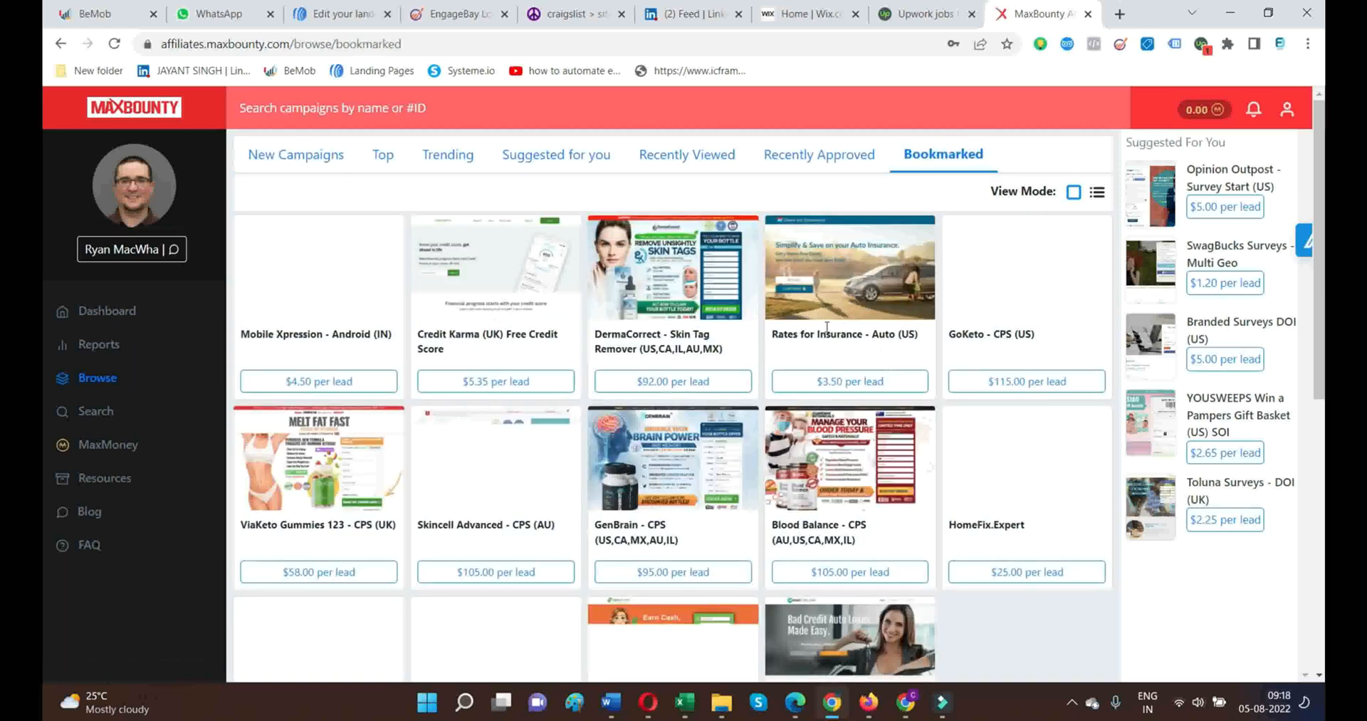
{"action": "scroll", "coordinate": [910, 418], "scroll_direction": "down", "scroll_amount": 2}
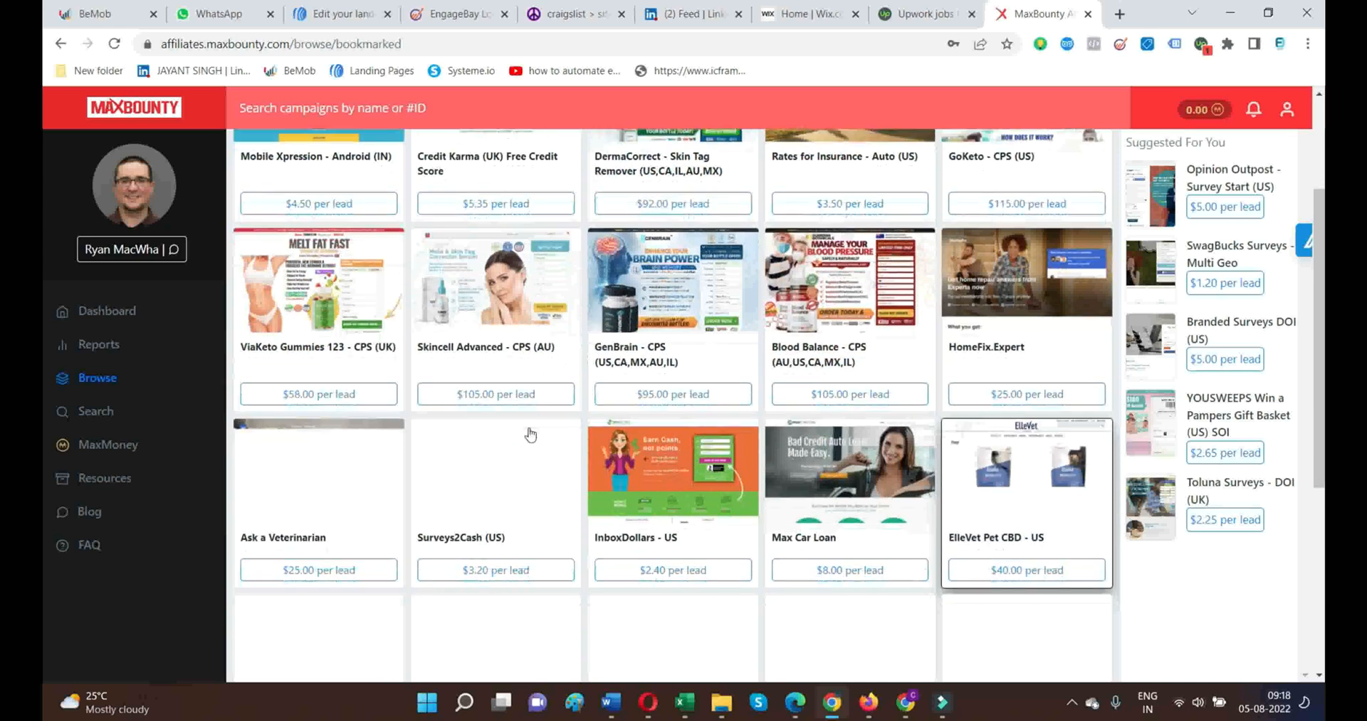
{"action": "scroll", "coordinate": [525, 434], "scroll_direction": "down", "scroll_amount": 3}
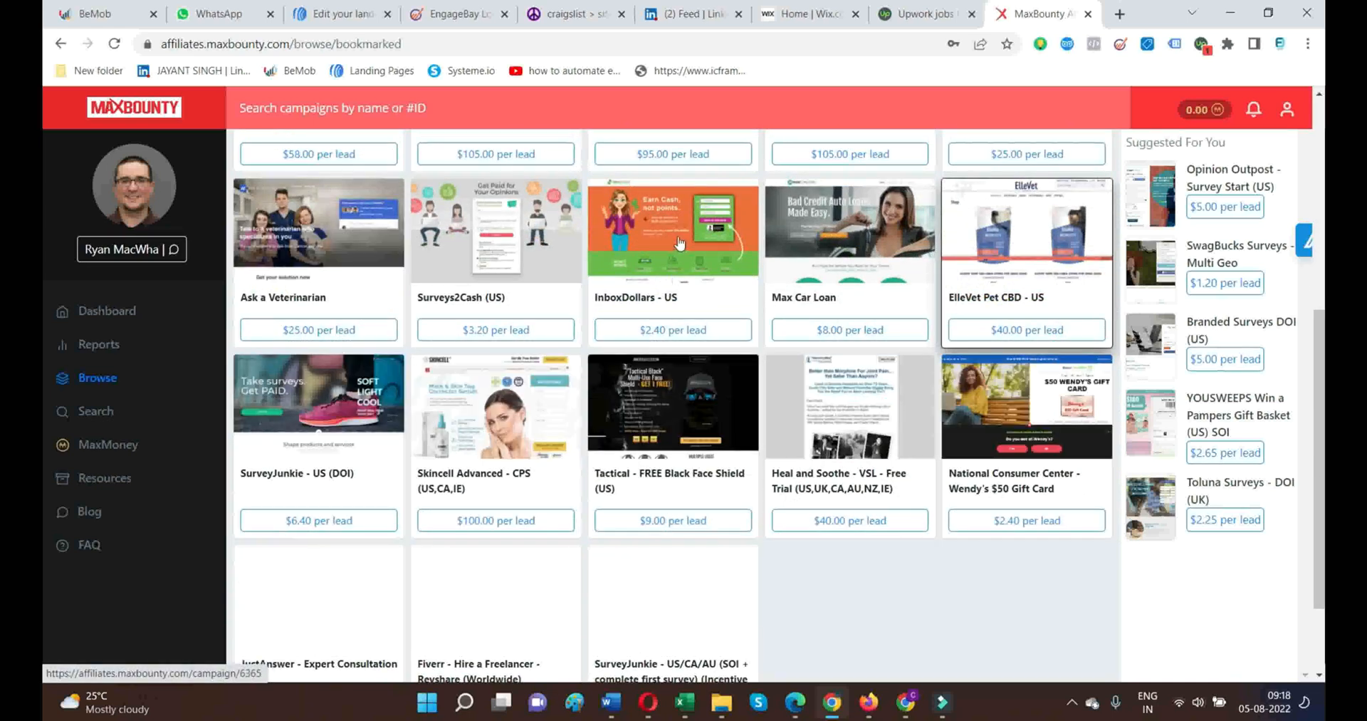
{"action": "left_click", "coordinate": [548, 247]}
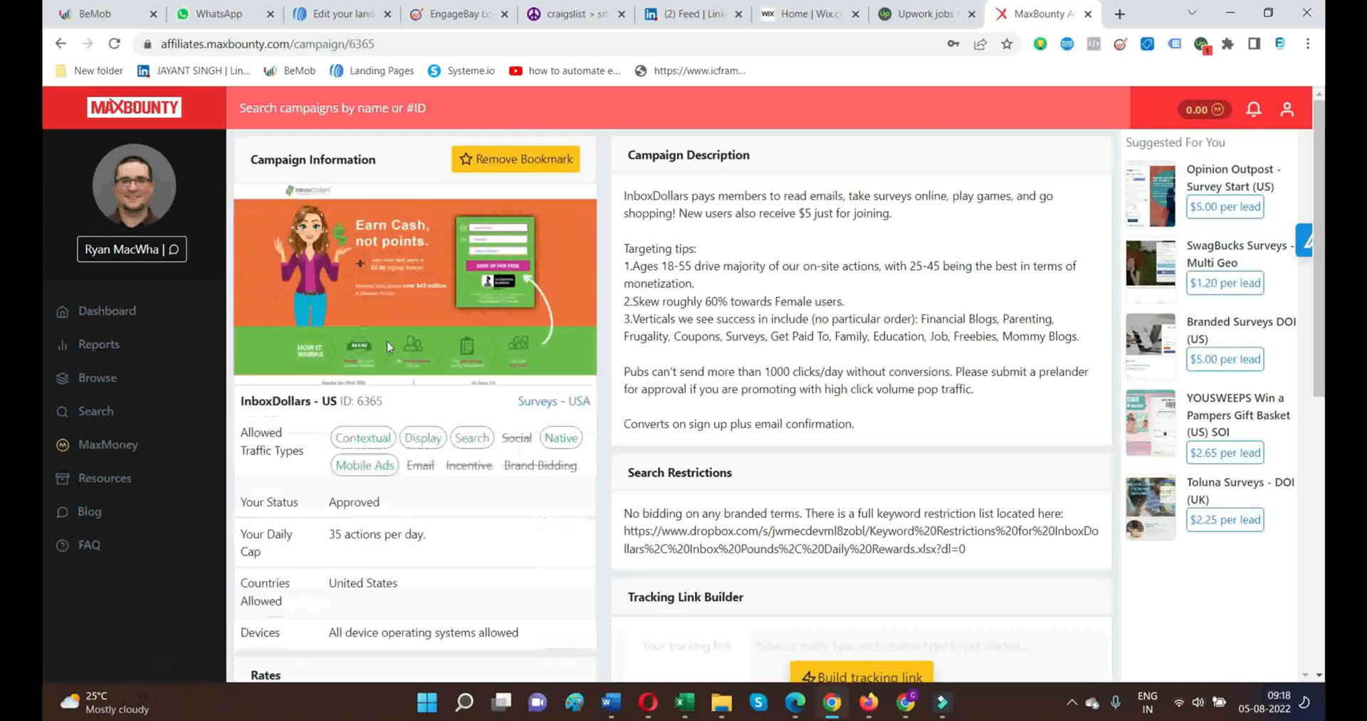
- Build a tracking link for InboxDollars - US with Search as traffic type and Search creative, and copy it
{"action": "scroll", "coordinate": [902, 420], "scroll_direction": "down", "scroll_amount": 2}
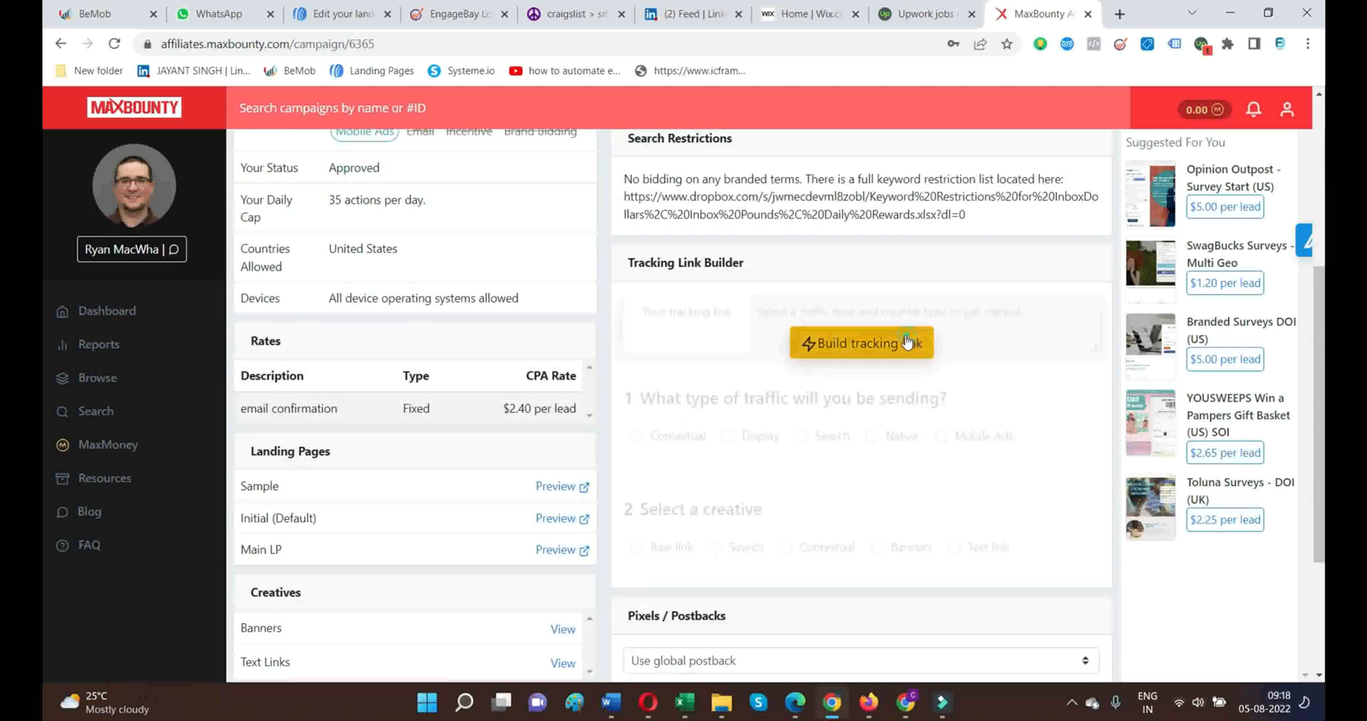
{"action": "left_click", "coordinate": [901, 343]}
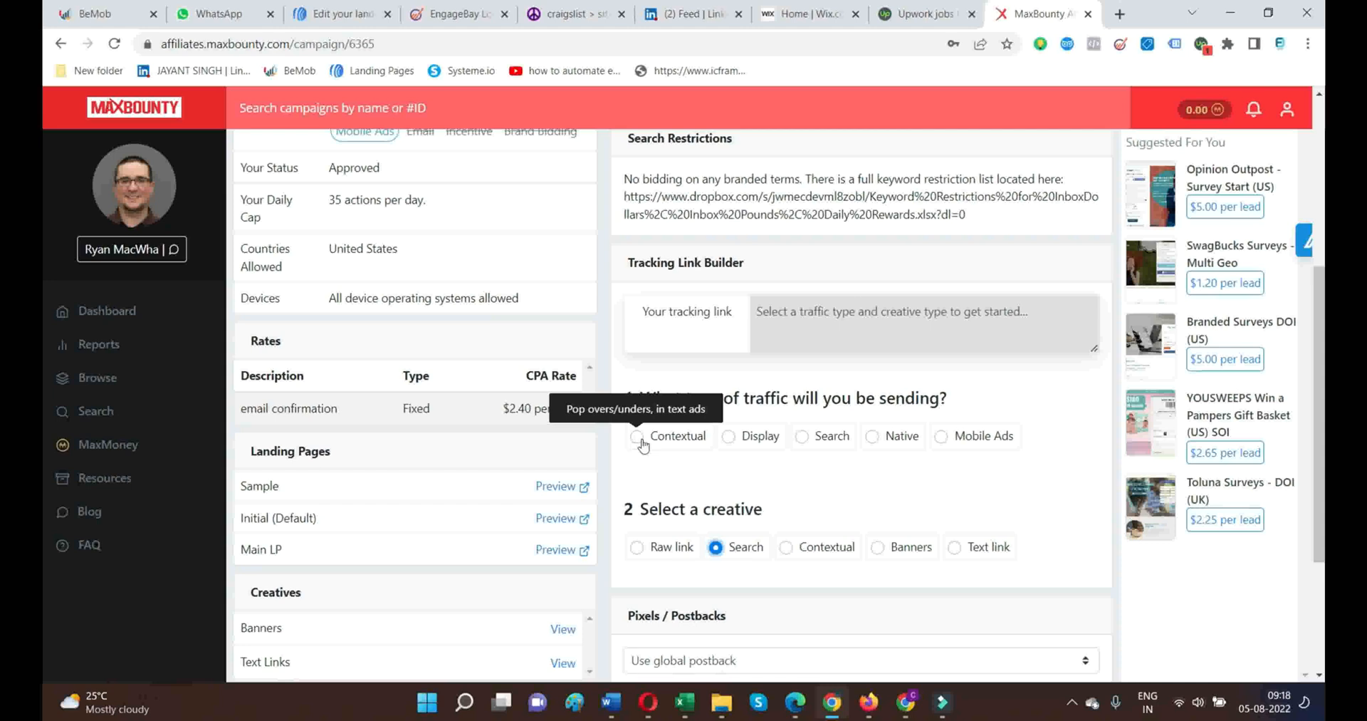
{"action": "left_click", "coordinate": [803, 436]}
{"action": "left_click", "coordinate": [697, 342]}
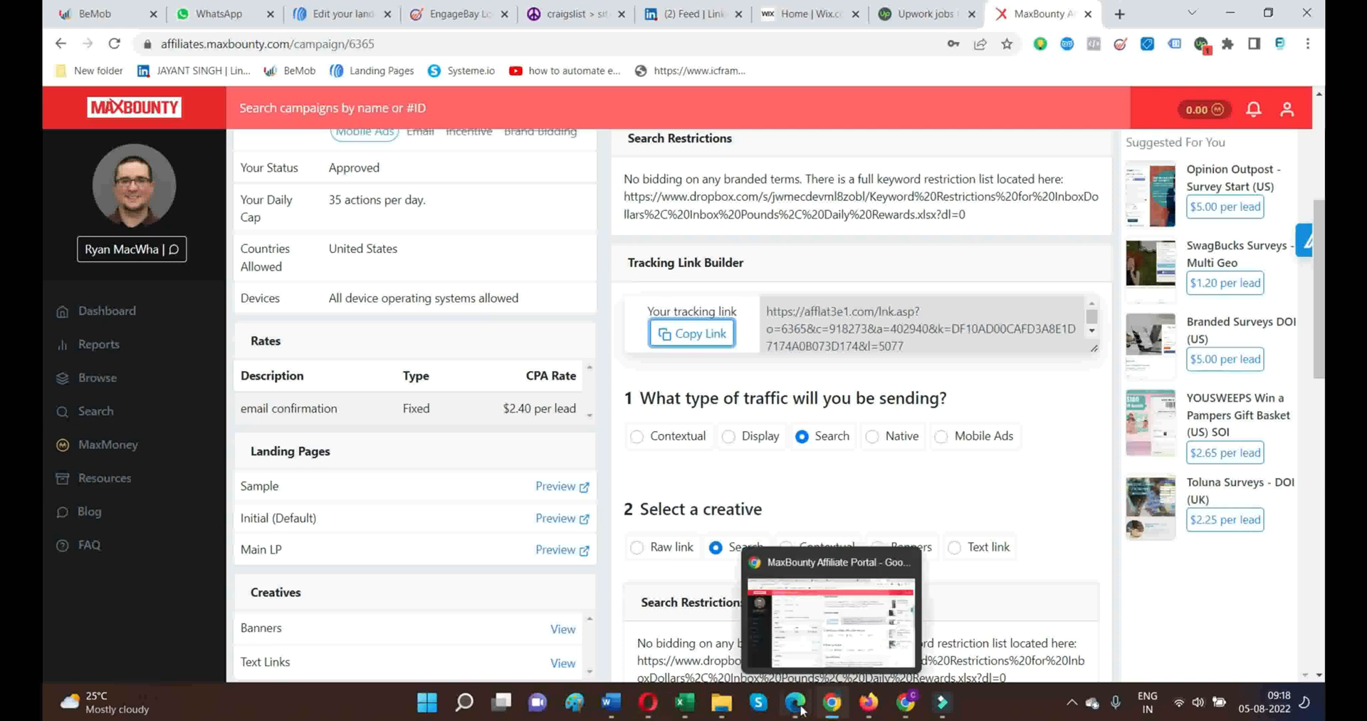
- Return to the AWeber editor and apply the copied InboxDollars tracking link as the URL of "Join Now !"
{"action": "left_click", "coordinate": [839, 713]}
{"action": "left_click", "coordinate": [840, 710]}
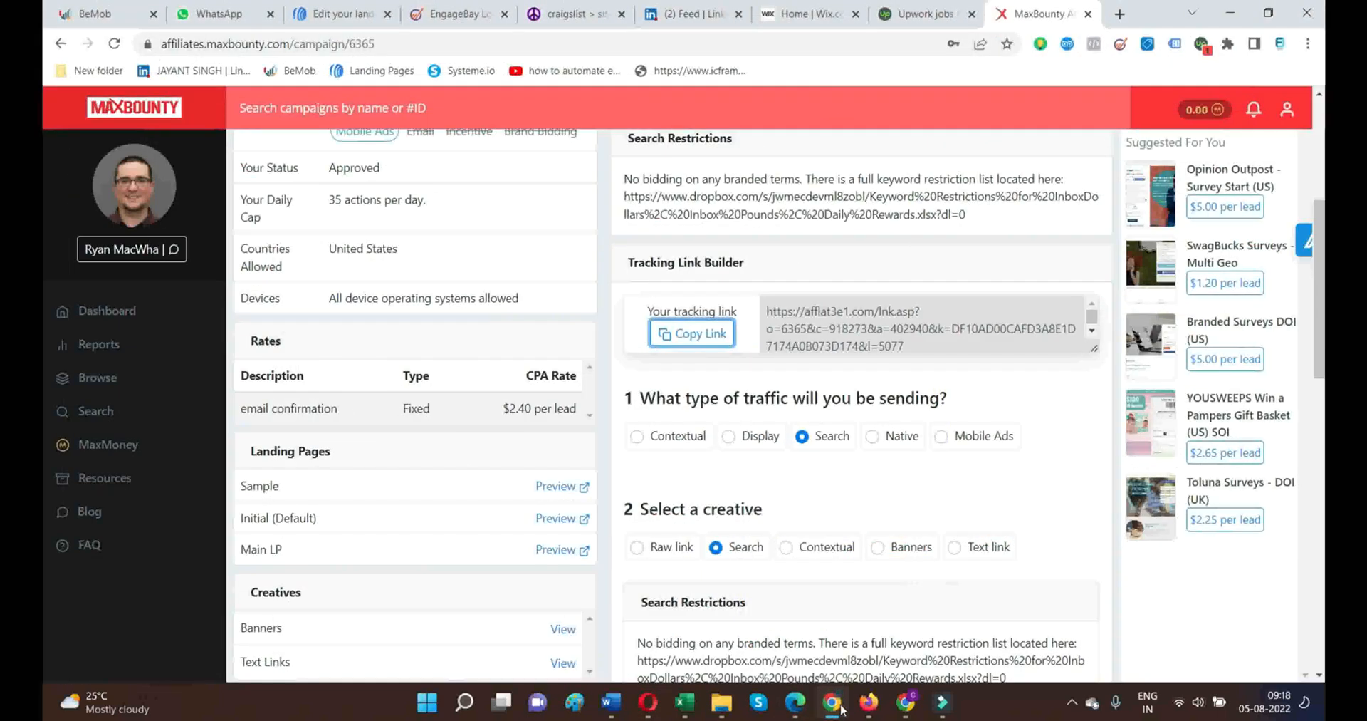
{"action": "left_click", "coordinate": [869, 705]}
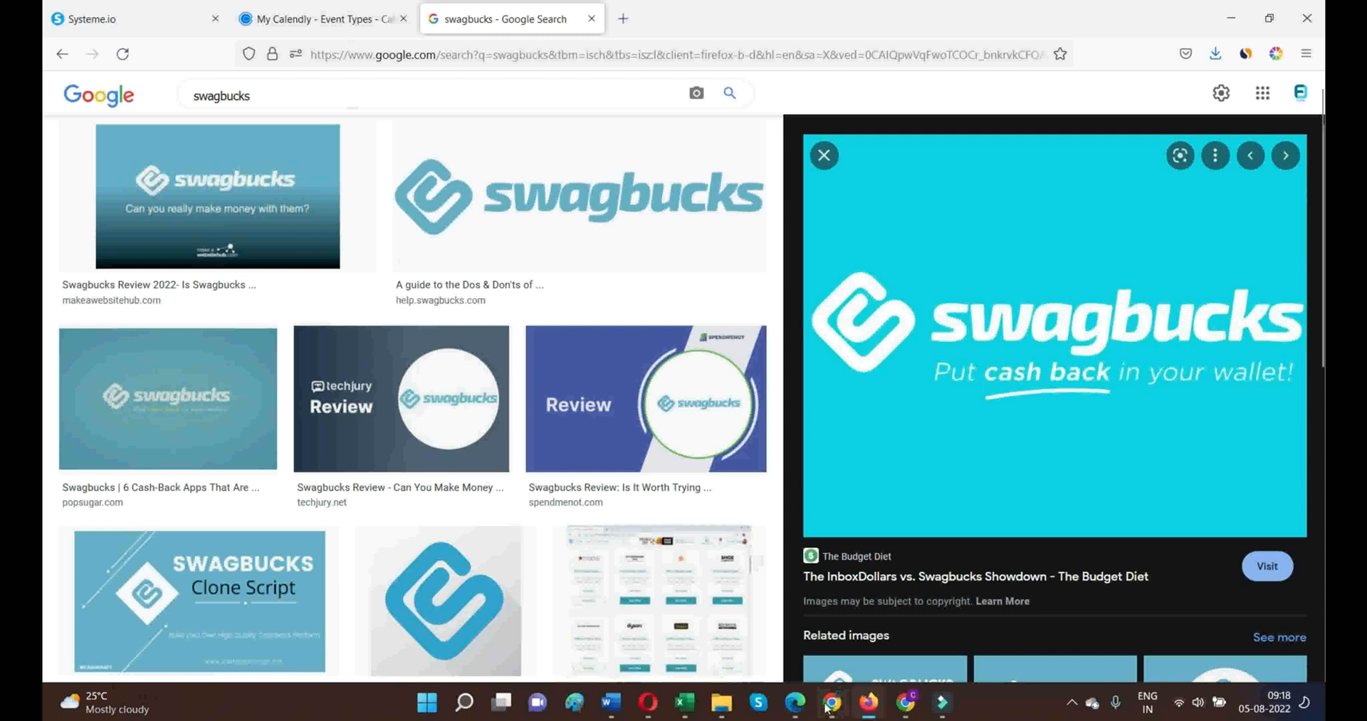
{"action": "key", "text": "alt+Tab"}
{"action": "left_click", "coordinate": [338, 14]}
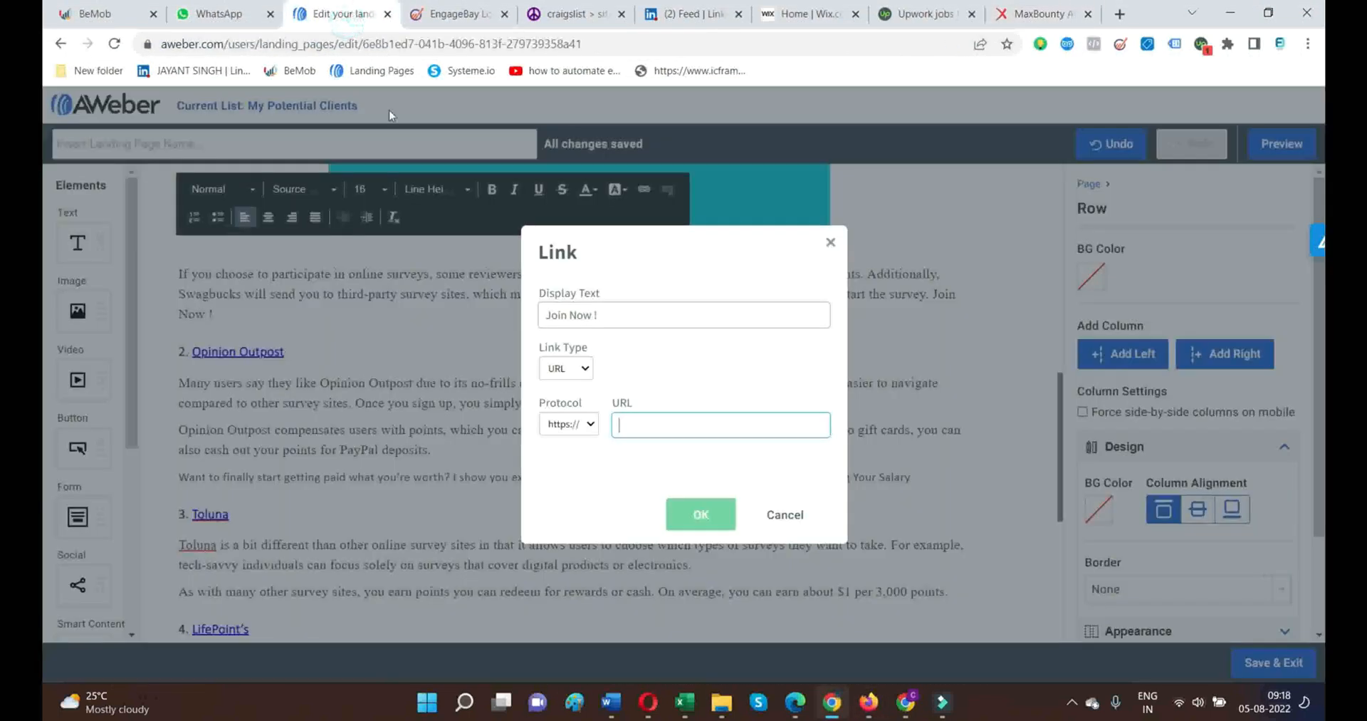
{"action": "key", "text": "ctrl+v"}
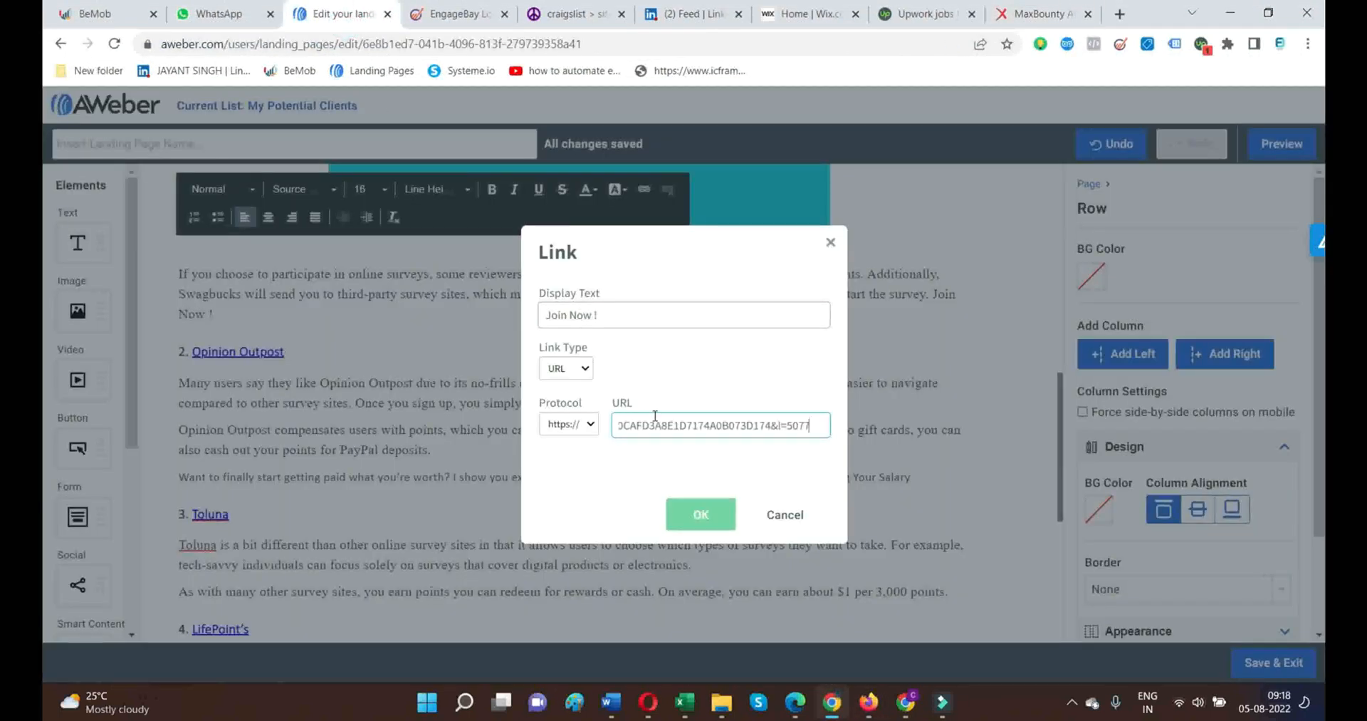
{"action": "left_click", "coordinate": [705, 514]}
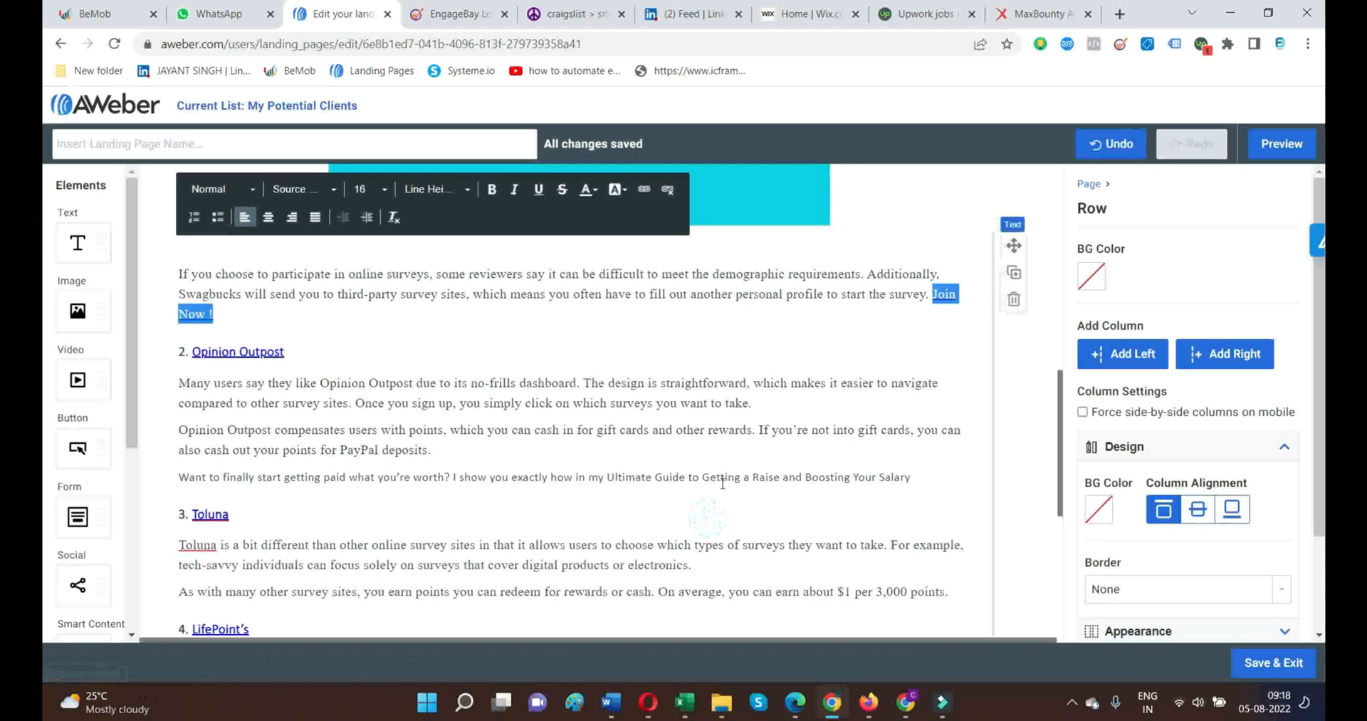
{"action": "left_click", "coordinate": [600, 332]}
- Replace the site name "Swagbucks" in the first numbered heading with "Inbox Dollars"
{"action": "scroll", "coordinate": [499, 370], "scroll_direction": "up", "scroll_amount": 10}
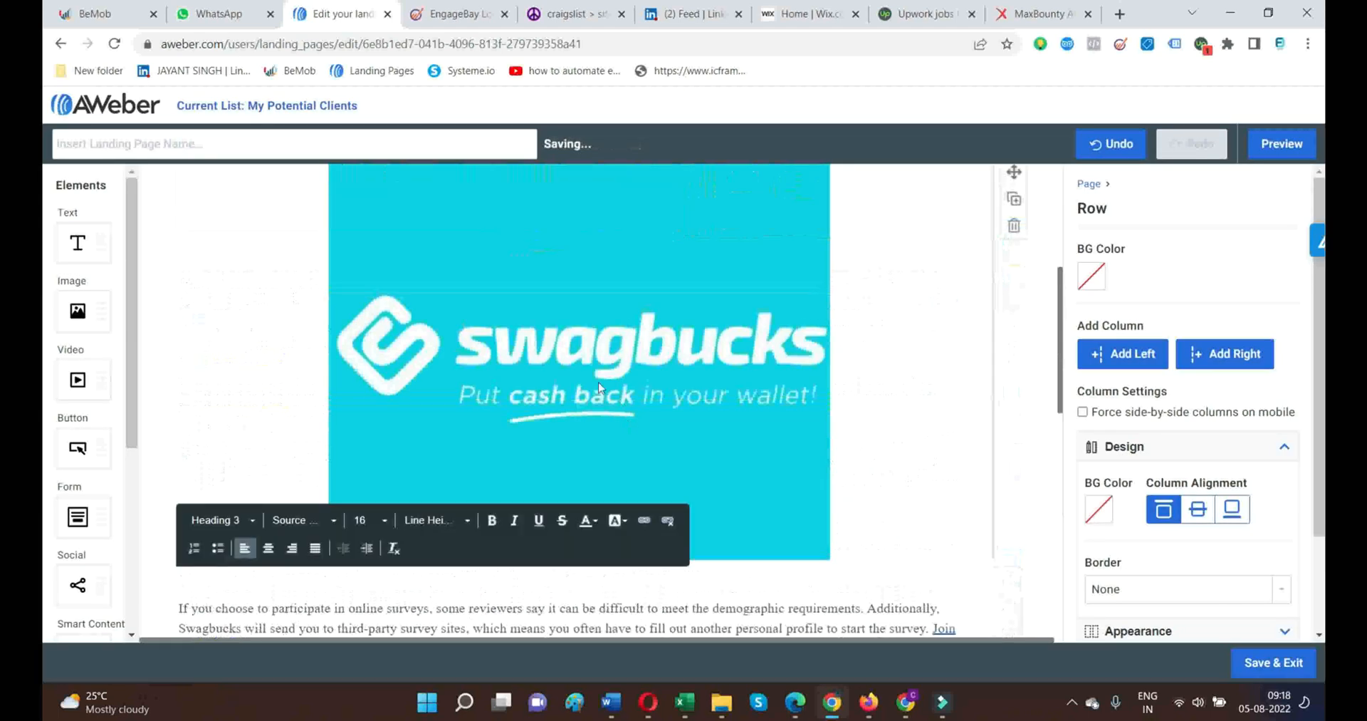
{"action": "left_click", "coordinate": [274, 390]}
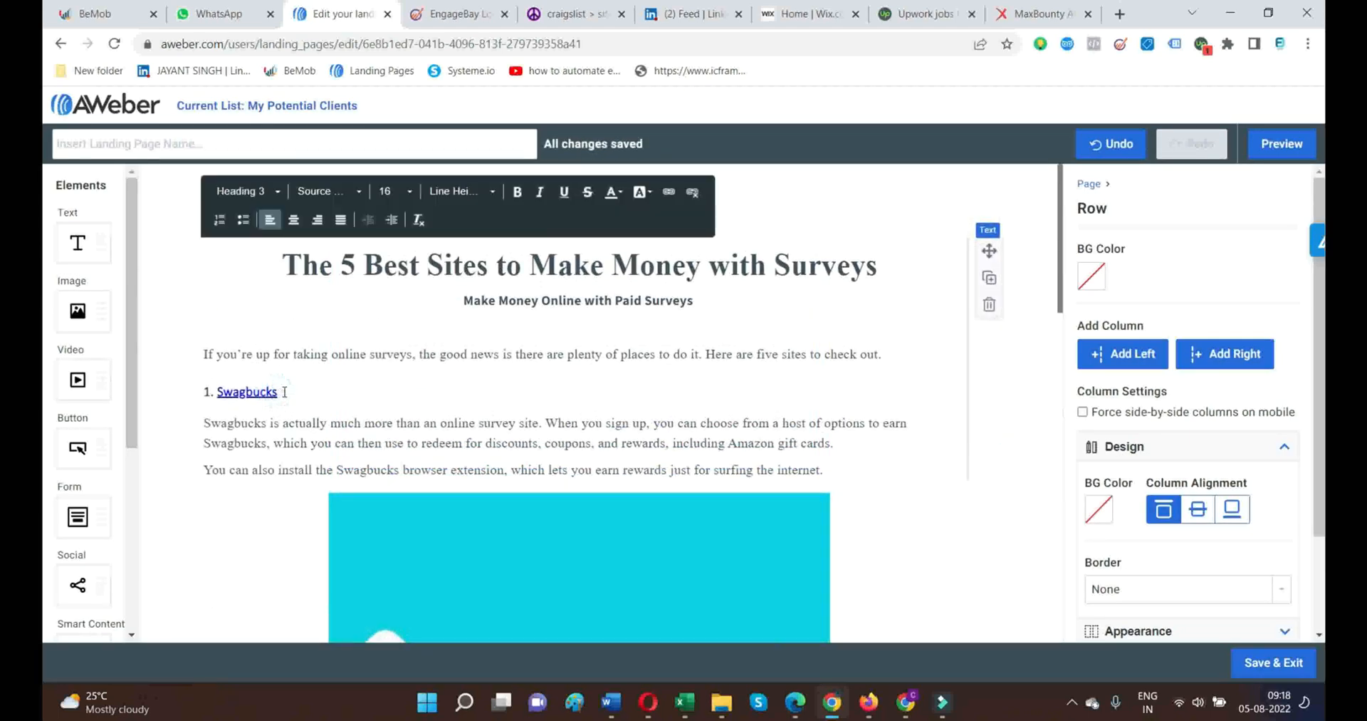
{"action": "left_click_drag", "start_coordinate": [276, 391], "coordinate": [227, 391]}
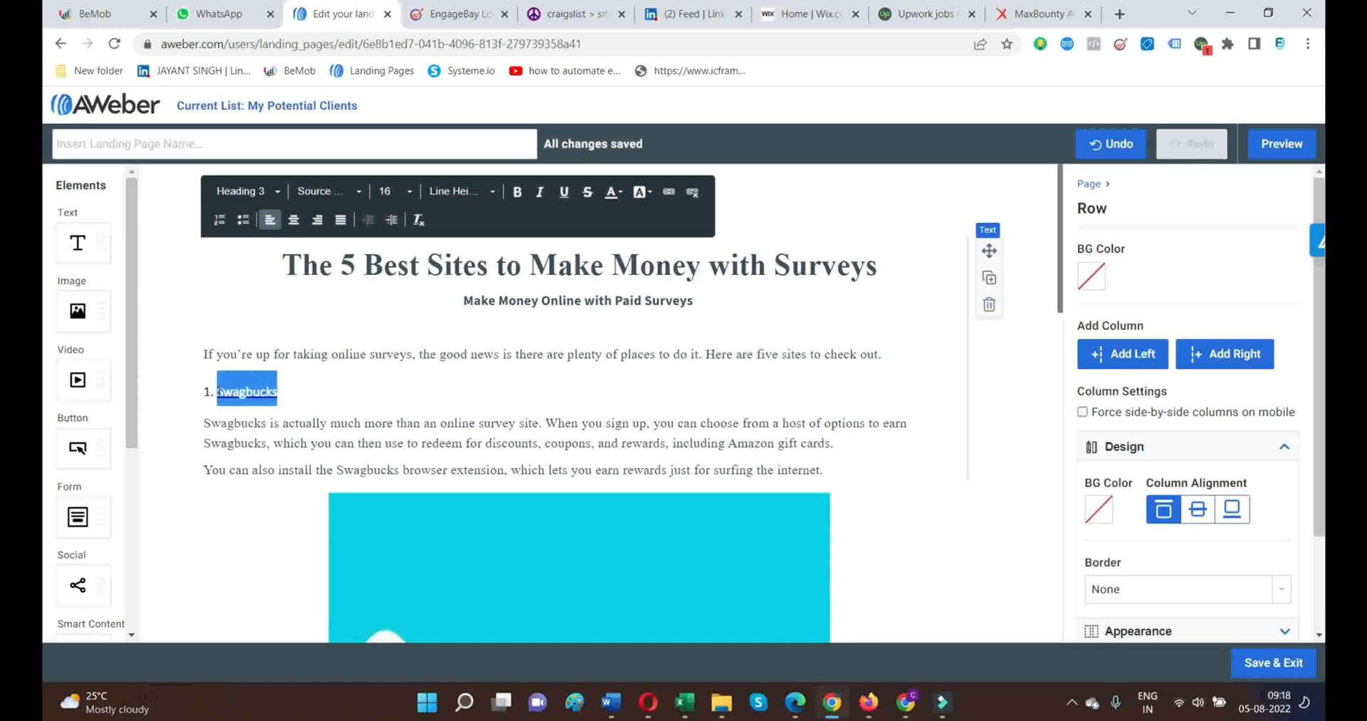
{"action": "type", "text": "Inbox d"}
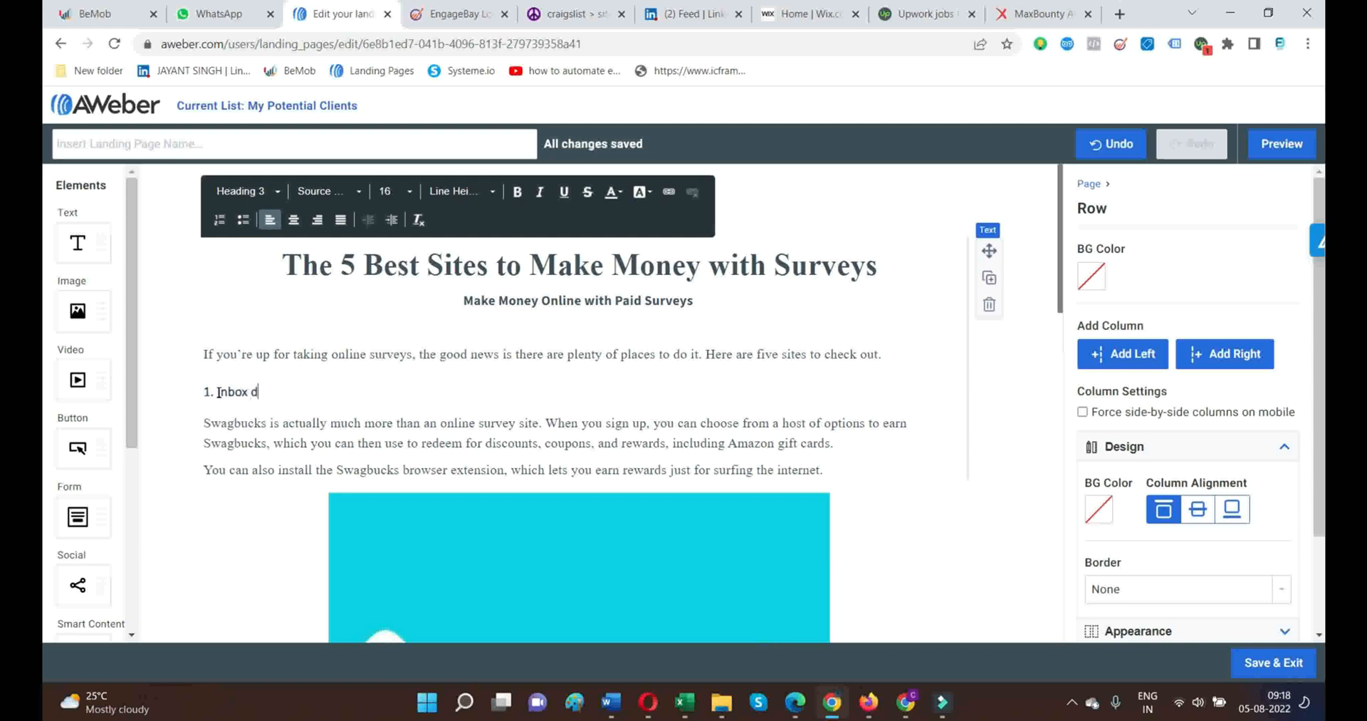
{"action": "key", "text": "BackSpace"}
{"action": "key", "text": "BackSpace"}
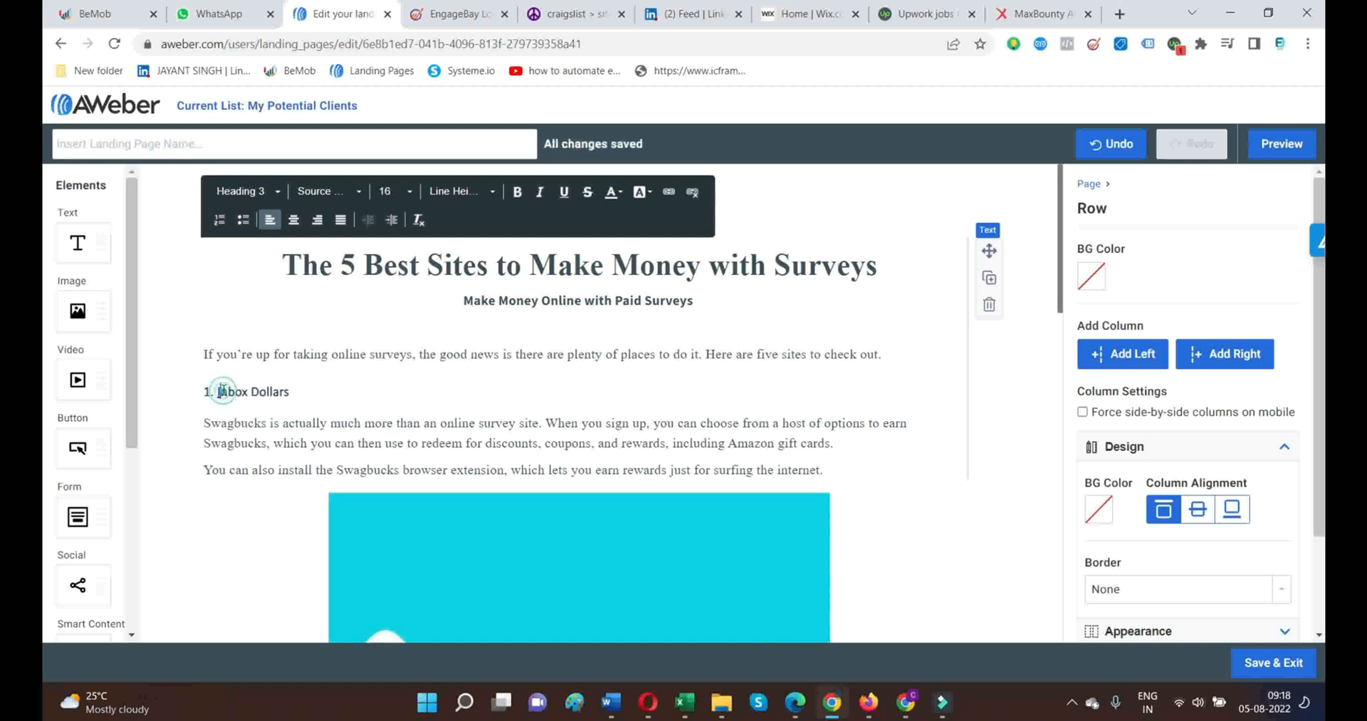
- Link the "Inbox Dollars" heading text to the copied MaxBounty tracking URL
{"action": "double_click", "coordinate": [296, 394]}
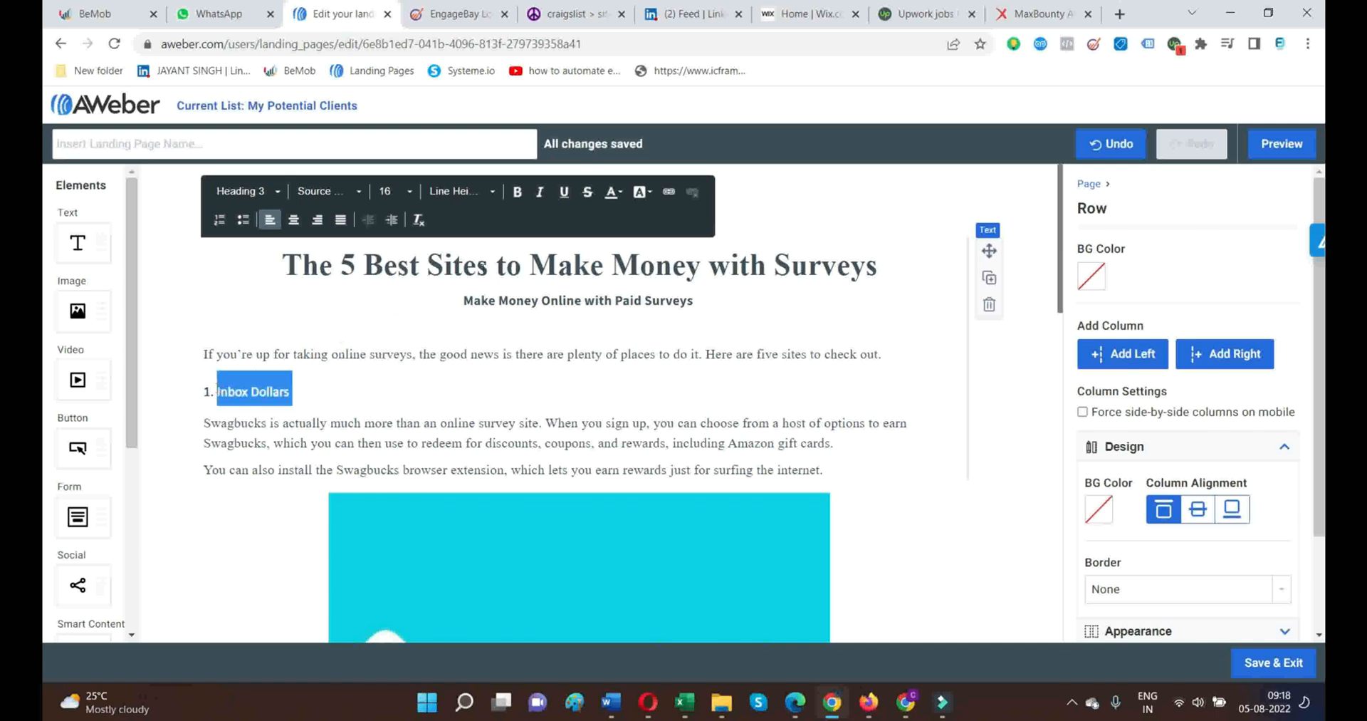
{"action": "left_click", "coordinate": [668, 191]}
{"action": "right_click", "coordinate": [636, 425]}
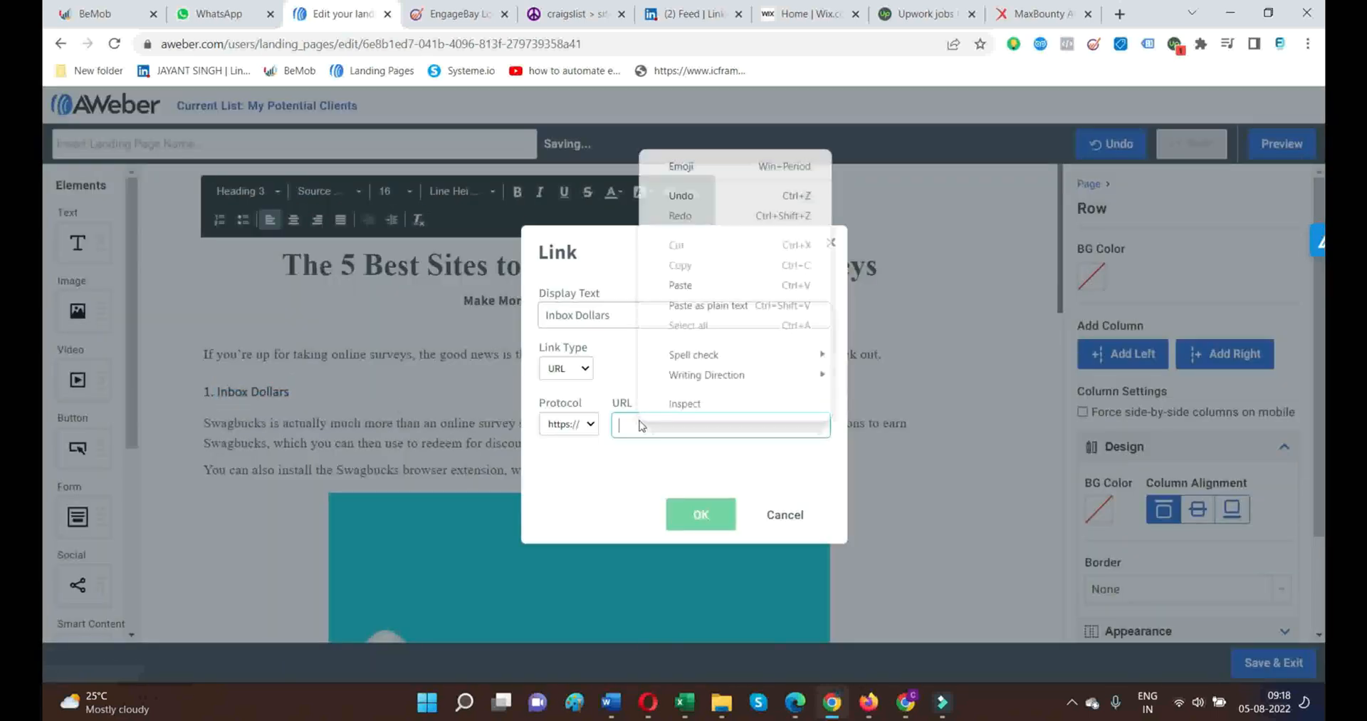
{"action": "left_click", "coordinate": [702, 285]}
{"action": "left_click", "coordinate": [724, 505]}
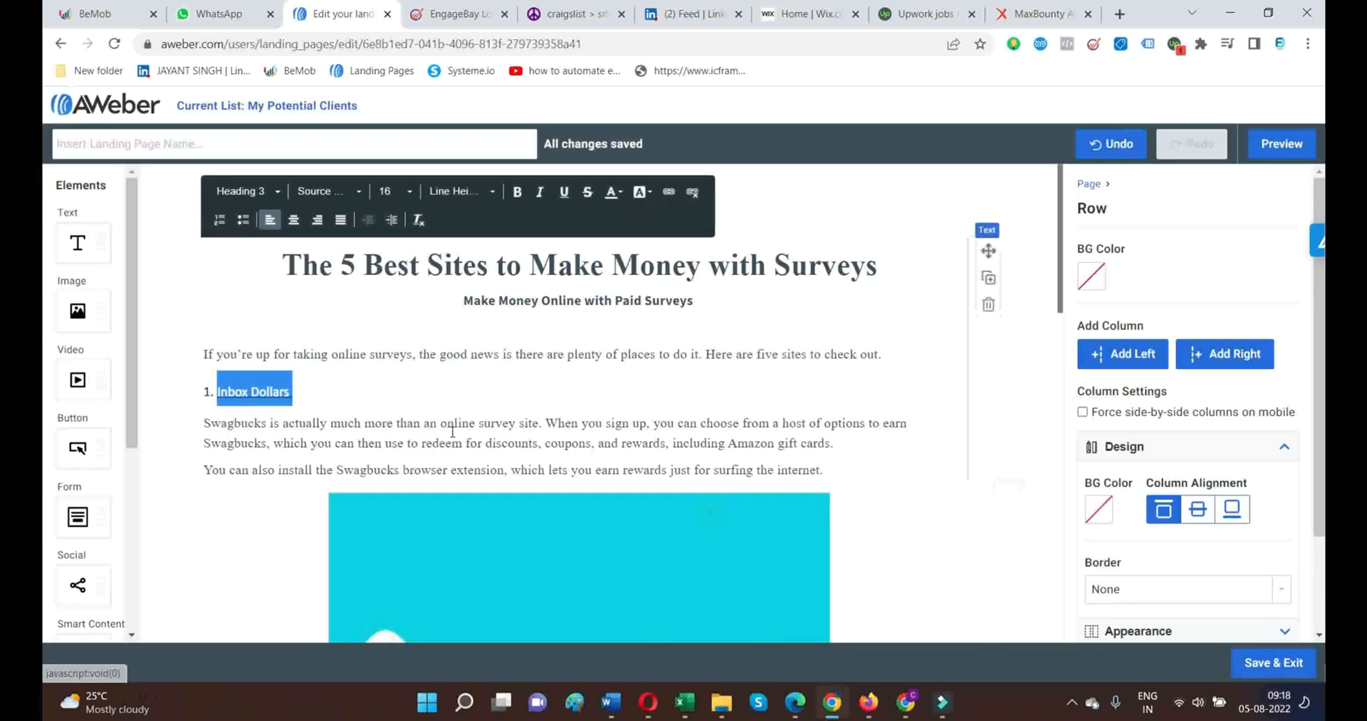
{"action": "left_click", "coordinate": [328, 378]}
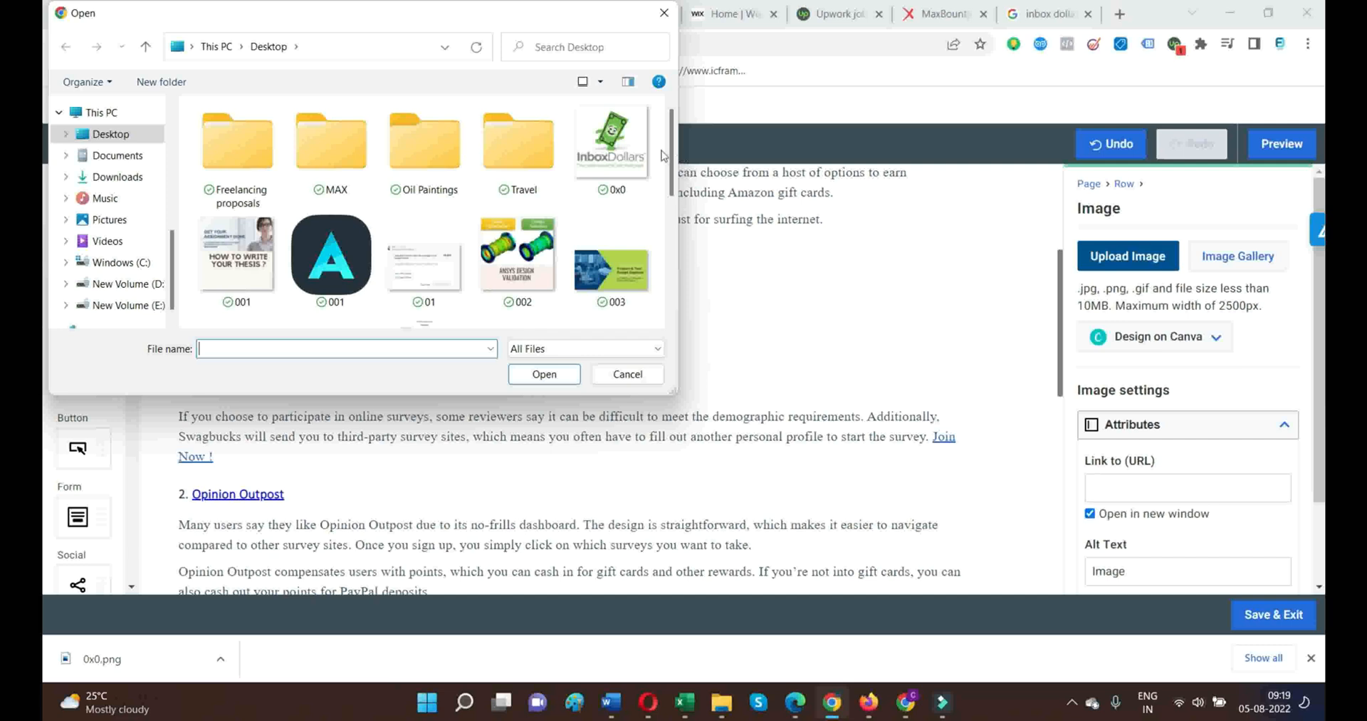
- Upload the InboxDollars logo 0x0 from the Desktop into the image element above the "Join Now !" paragraph
{"action": "left_click", "coordinate": [611, 146]}
{"action": "left_click", "coordinate": [561, 366]}
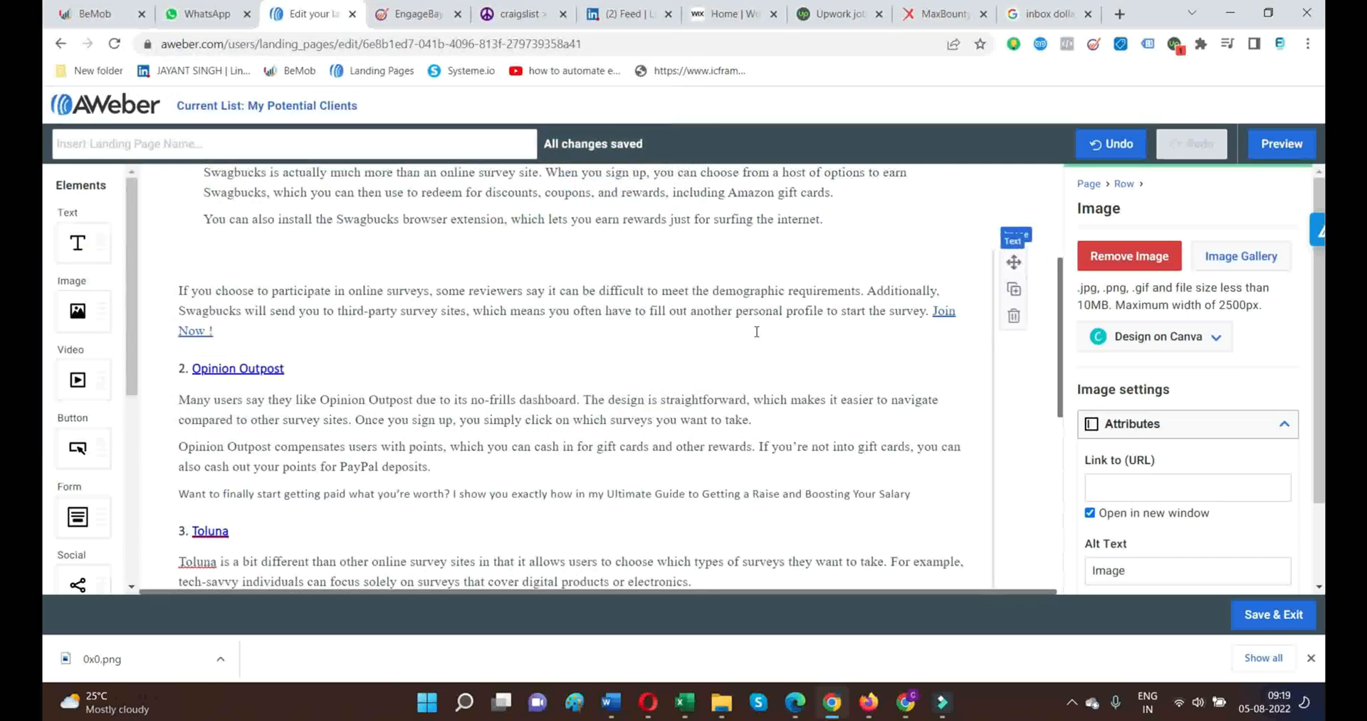
{"action": "scroll", "coordinate": [751, 354], "scroll_direction": "down", "scroll_amount": 4}
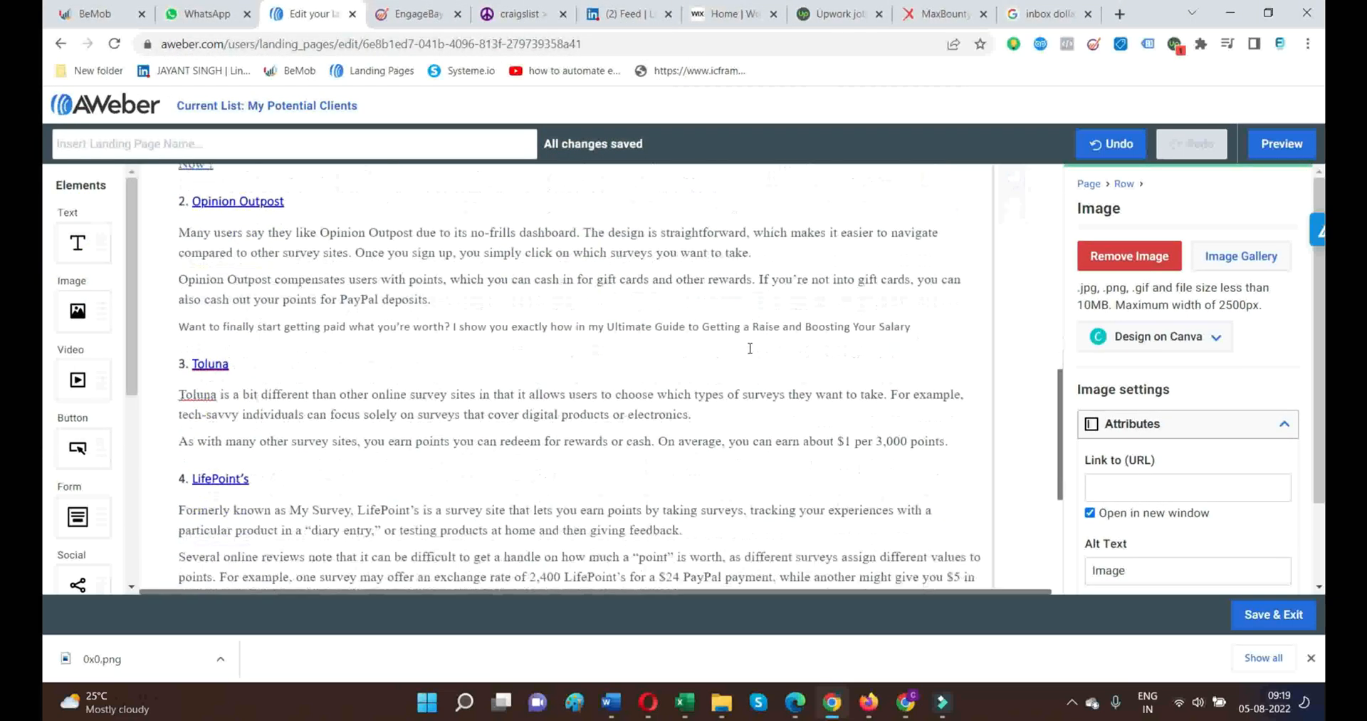
{"action": "scroll", "coordinate": [514, 436], "scroll_direction": "up", "scroll_amount": 2}
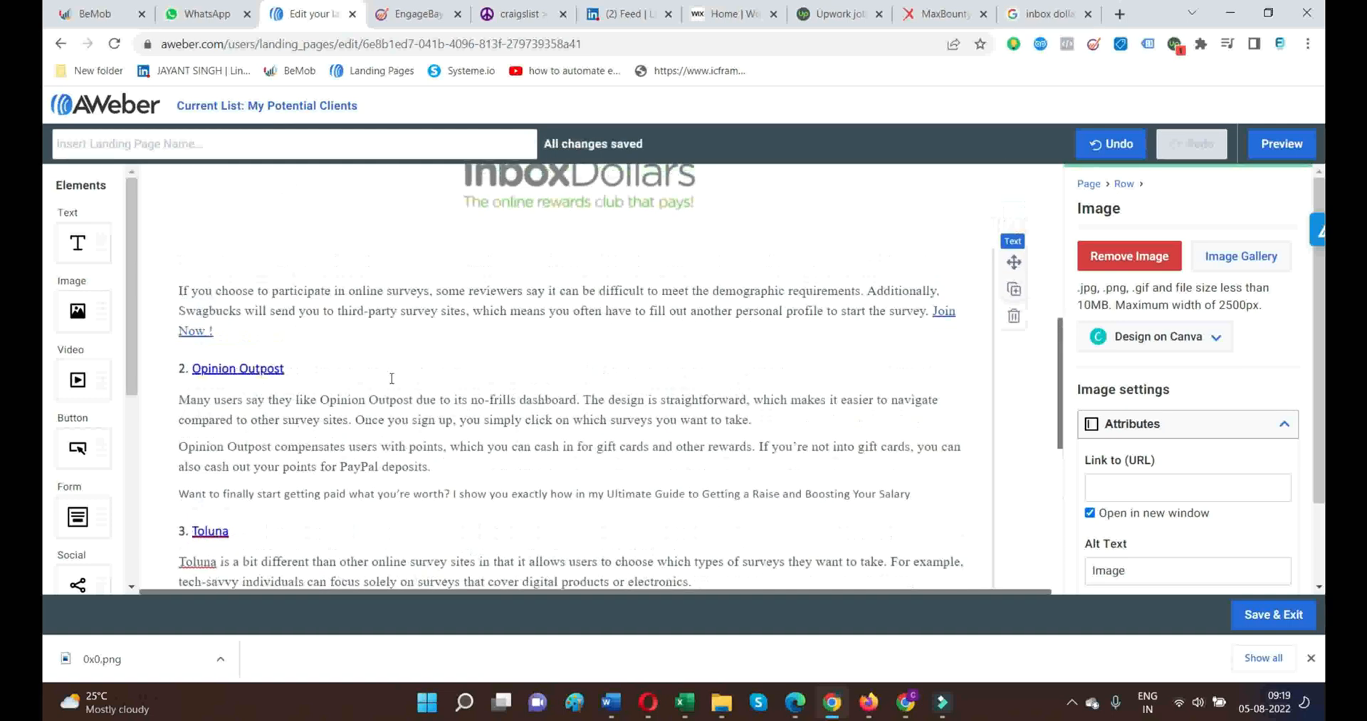
{"action": "scroll", "coordinate": [442, 420], "scroll_direction": "down", "scroll_amount": 2}
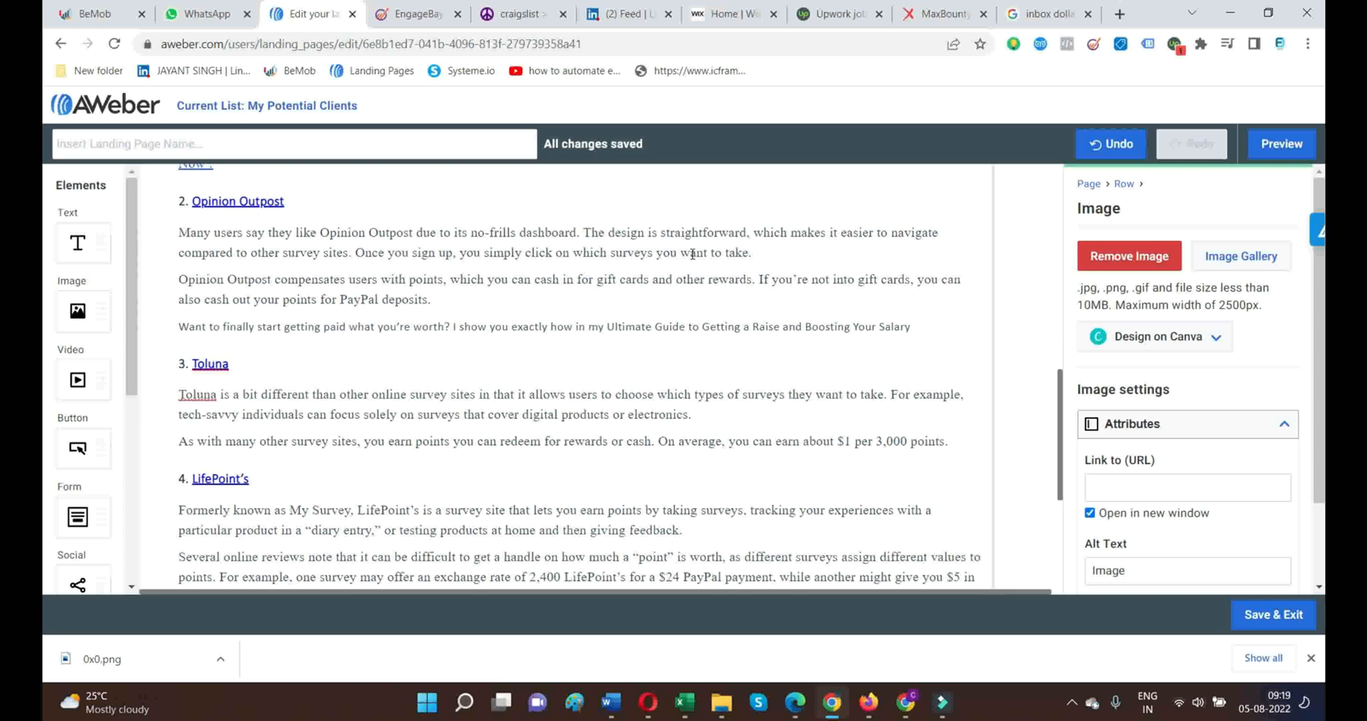
{"action": "scroll", "coordinate": [633, 285], "scroll_direction": "down", "scroll_amount": 4}
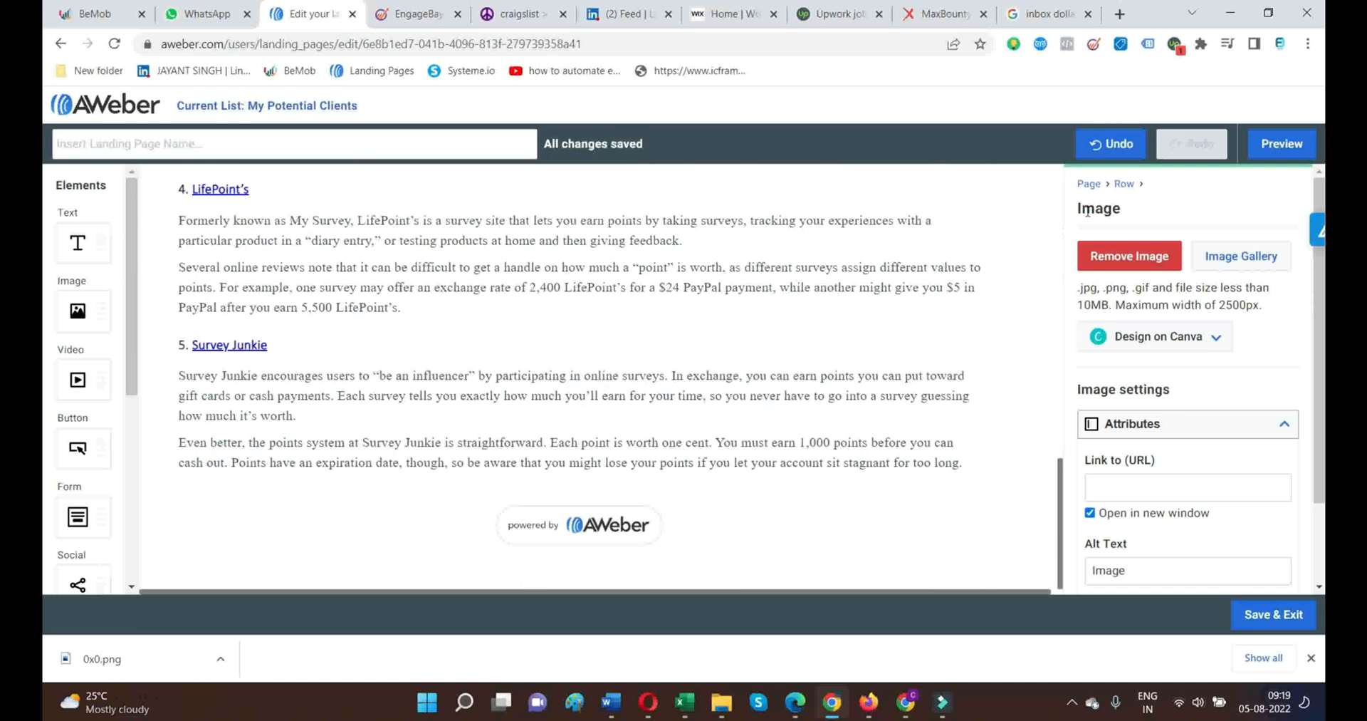
{"action": "scroll", "coordinate": [759, 309], "scroll_direction": "up", "scroll_amount": 6}
{"action": "scroll", "coordinate": [763, 312], "scroll_direction": "down", "scroll_amount": 5}
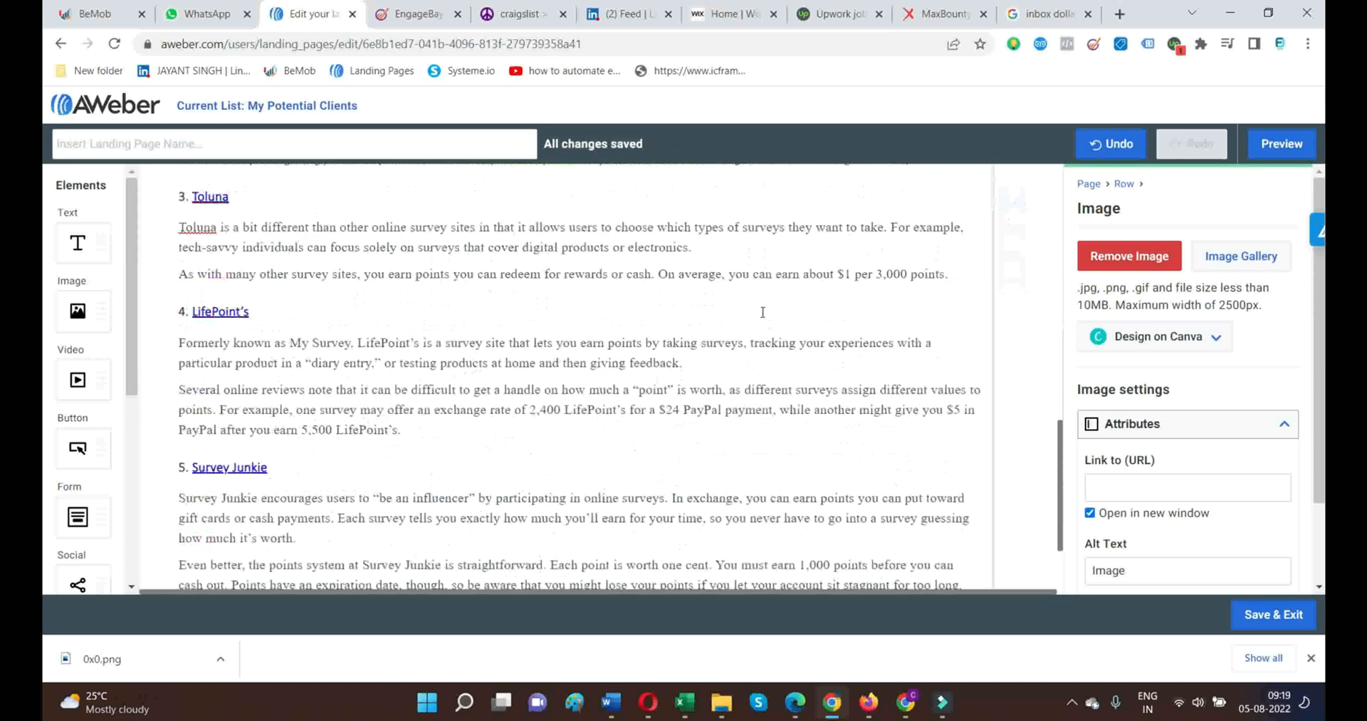
- Check the edited survey page, save and exit the editor, and publish the Untitled Landing Page
{"action": "scroll", "coordinate": [763, 312], "scroll_direction": "down", "scroll_amount": 2}
{"action": "scroll", "coordinate": [782, 455], "scroll_direction": "up", "scroll_amount": 15}
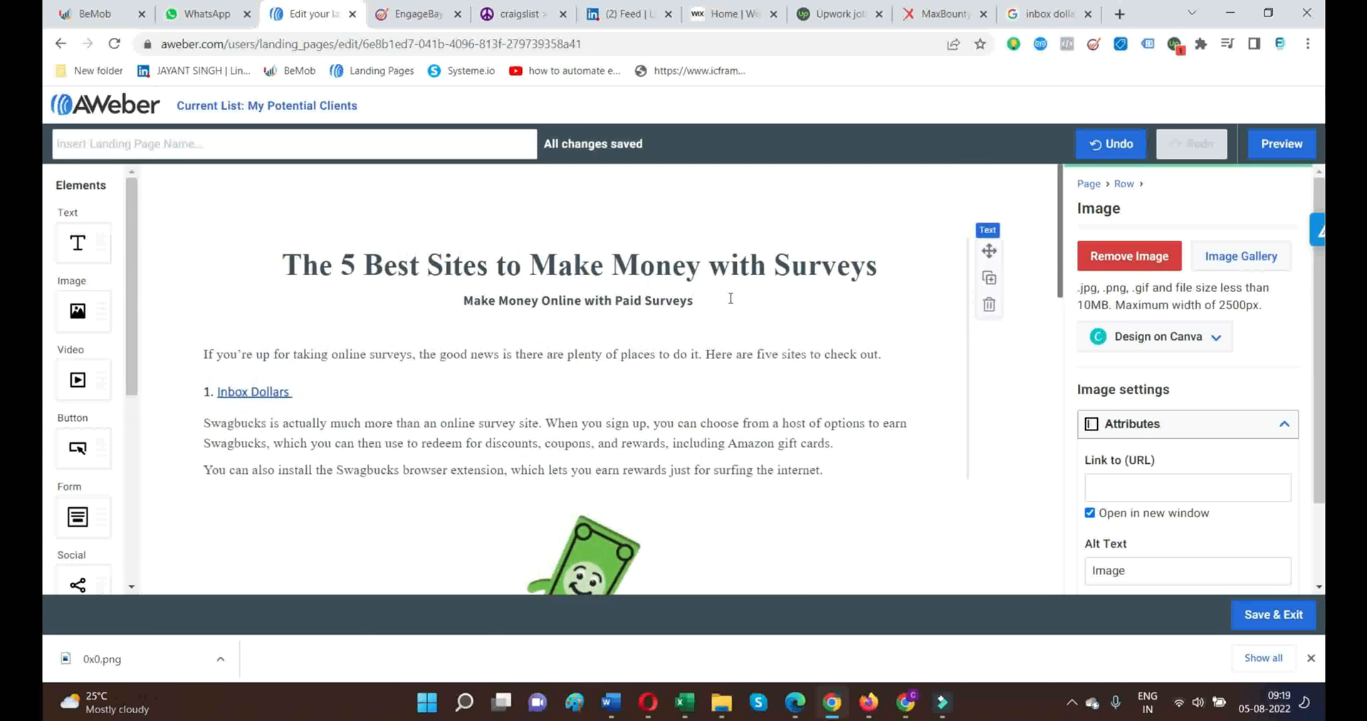
{"action": "scroll", "coordinate": [739, 308], "scroll_direction": "down", "scroll_amount": 4}
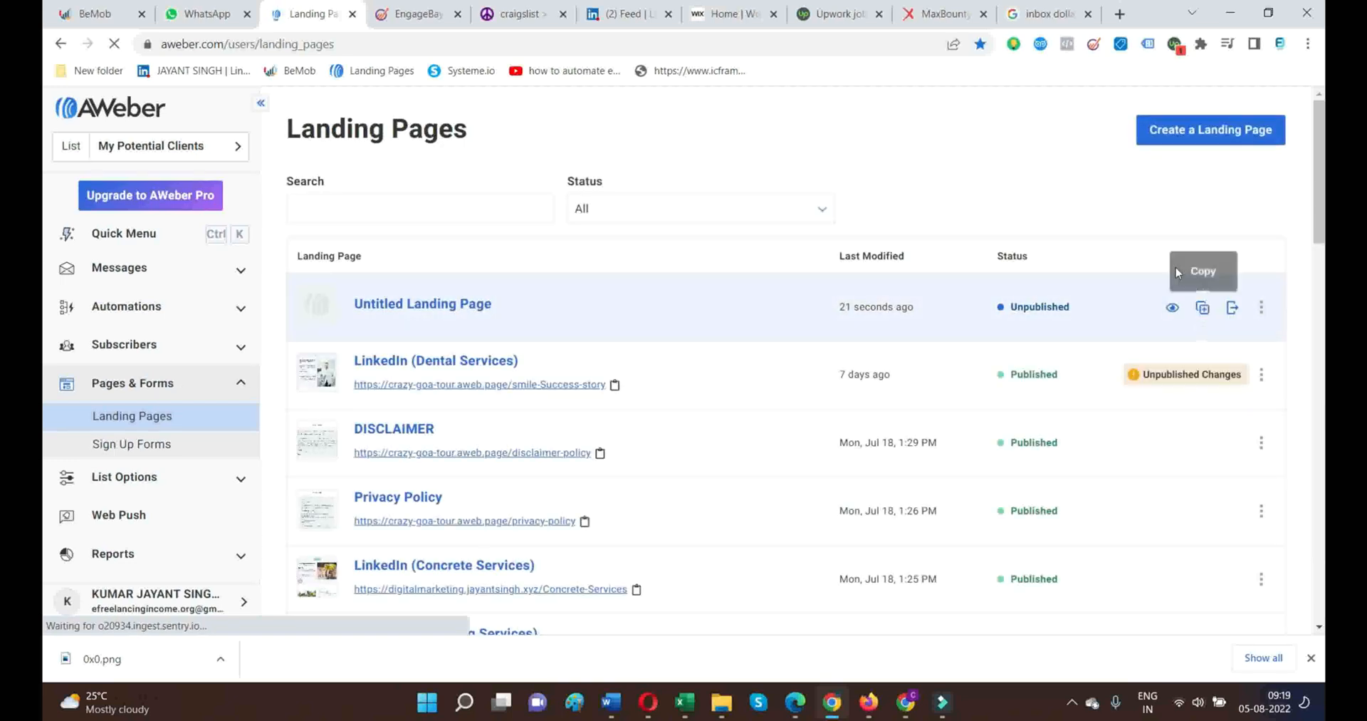
{"action": "left_click", "coordinate": [1263, 314]}
{"action": "left_click", "coordinate": [1202, 364]}
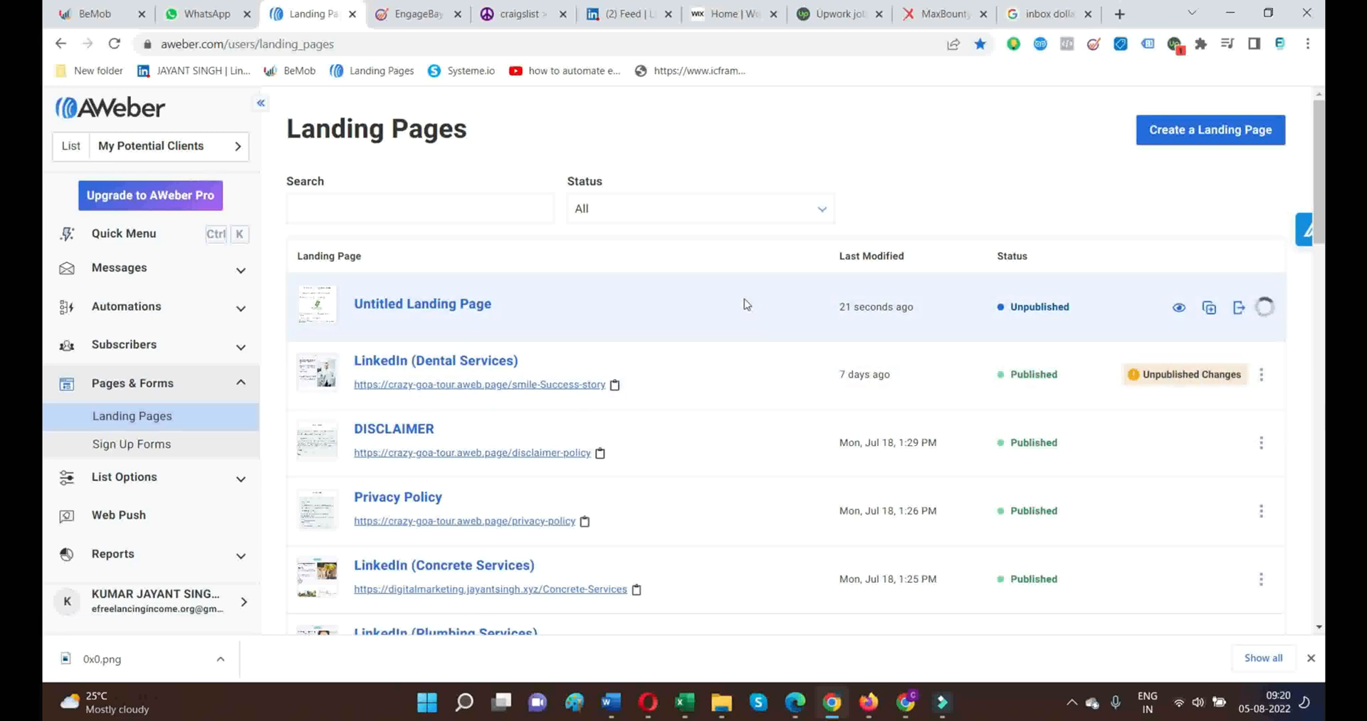
{"action": "left_click", "coordinate": [846, 290]}
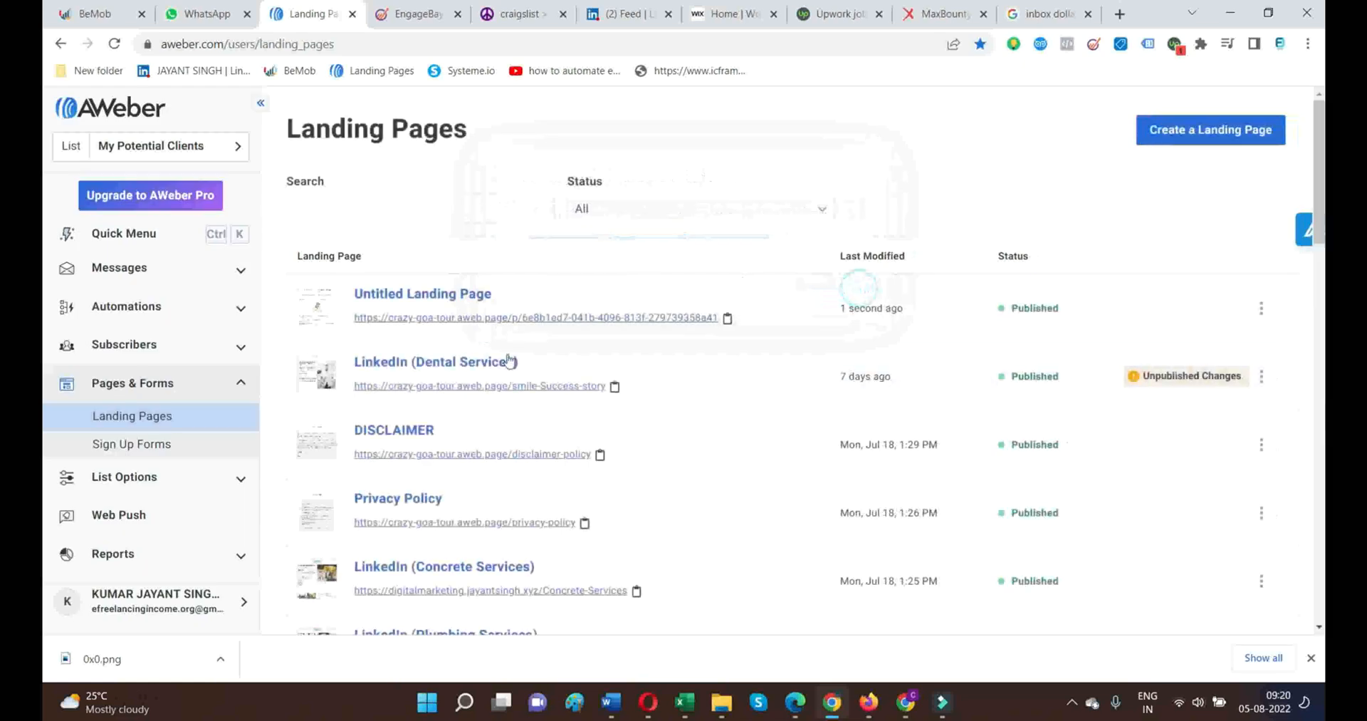
- Preview the Untitled Landing Page in its desktop view and close the preview
{"action": "left_click", "coordinate": [1262, 314]}
{"action": "left_click", "coordinate": [1206, 337]}
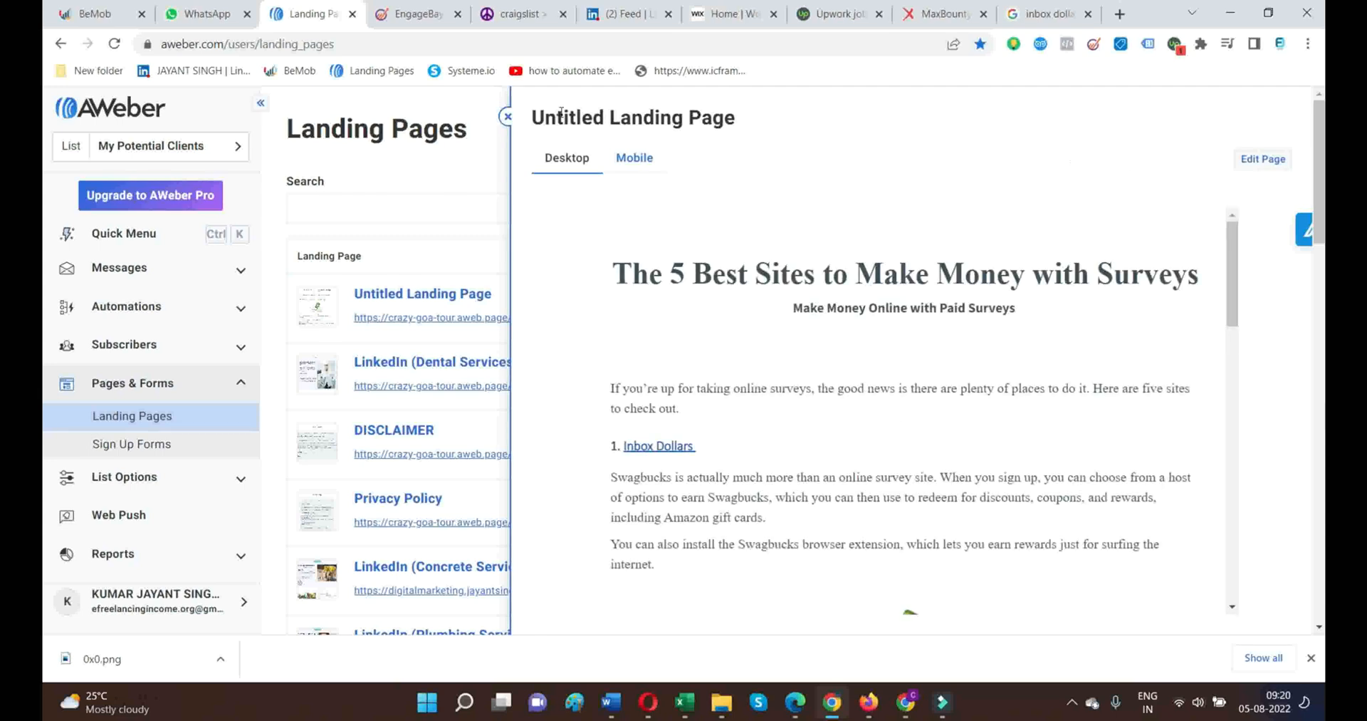
{"action": "left_click", "coordinate": [507, 118]}
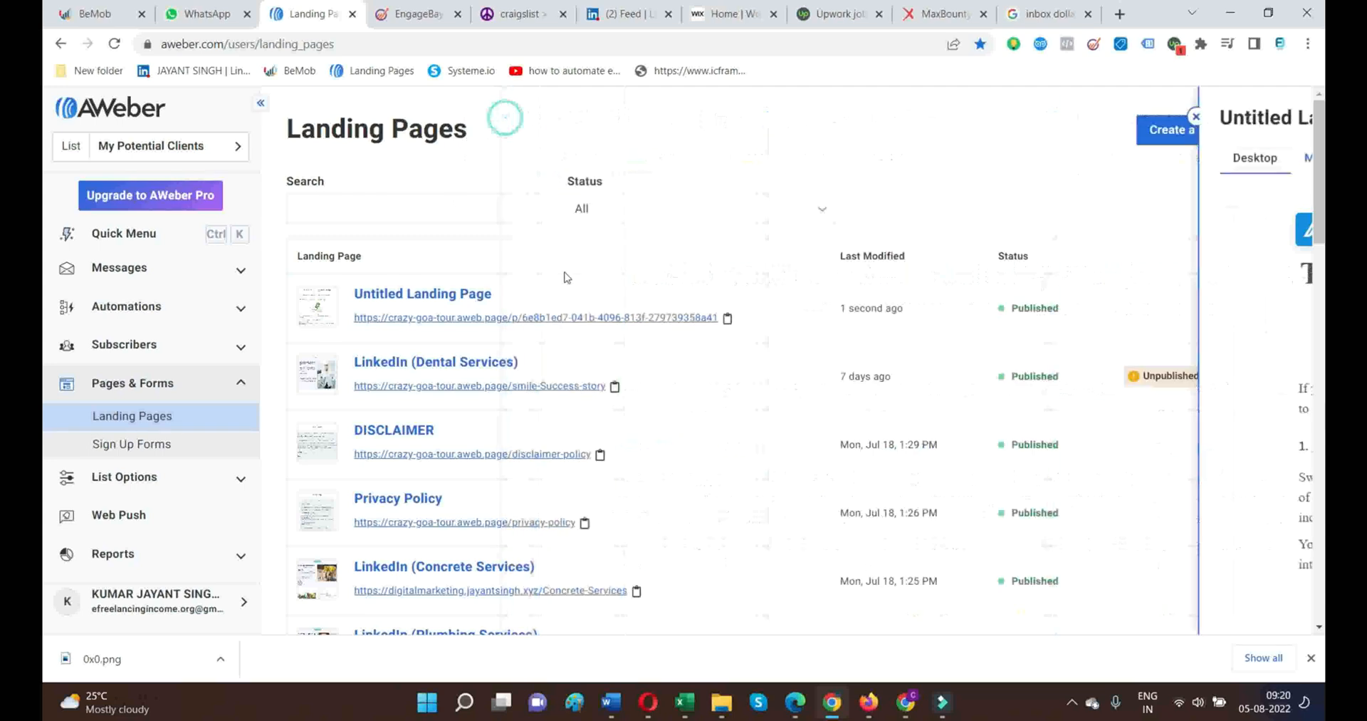
{"action": "left_click", "coordinate": [1263, 312]}
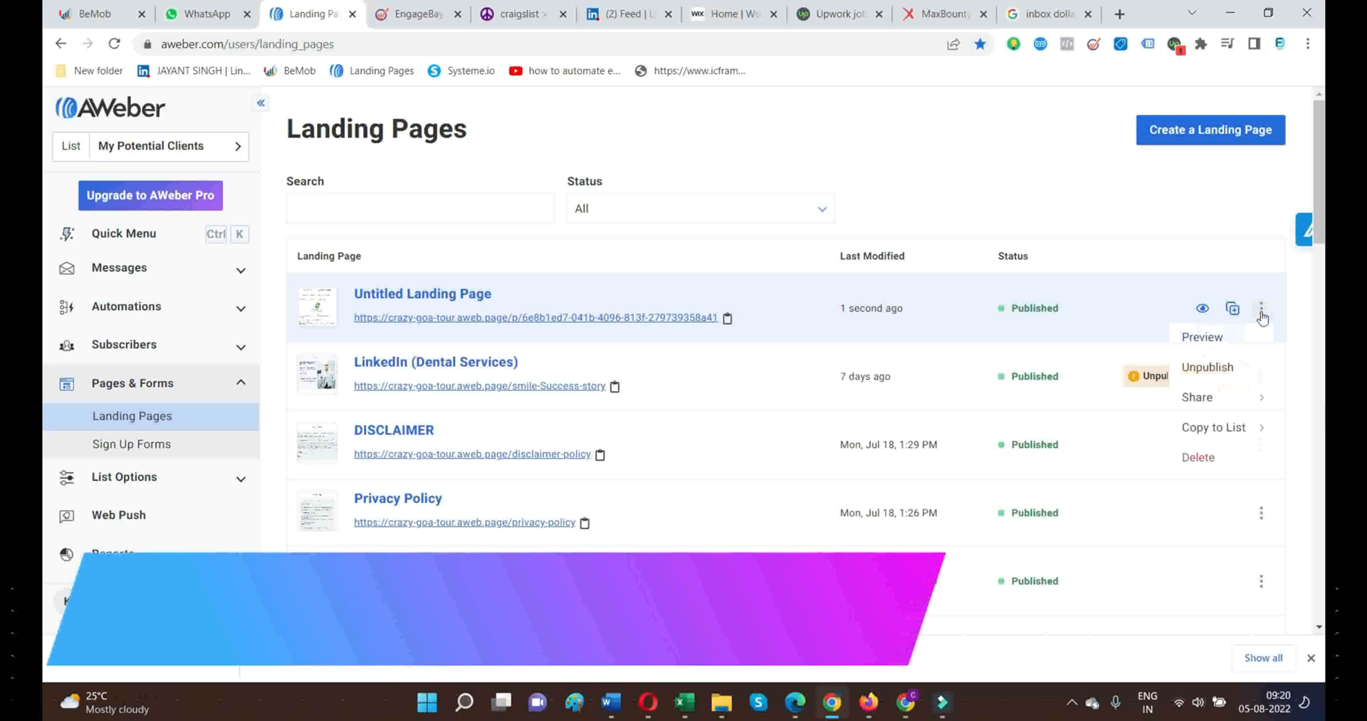
{"action": "left_click", "coordinate": [1220, 397]}
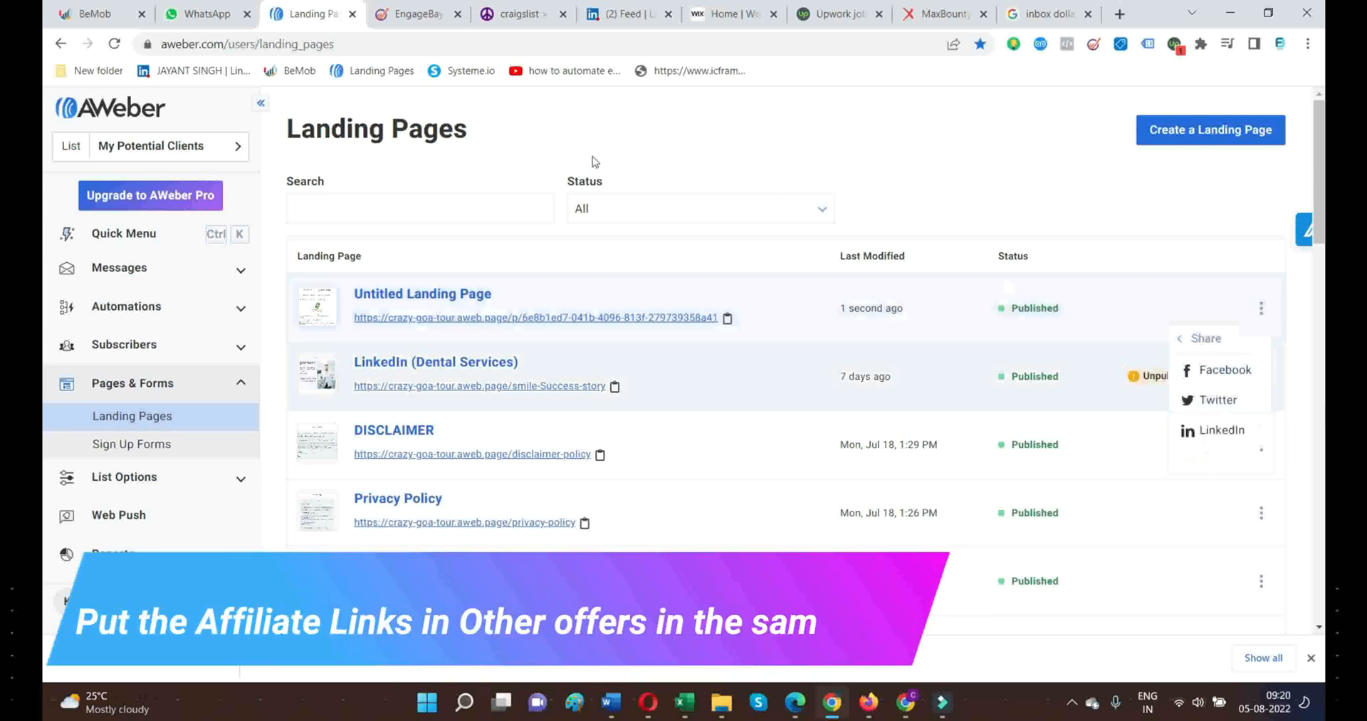
{"action": "left_click", "coordinate": [1105, 214]}
- Open the Untitled Landing Page's public URL, examine the live page from its title to the Survey Junkie section, and close it
{"action": "left_click", "coordinate": [591, 317]}
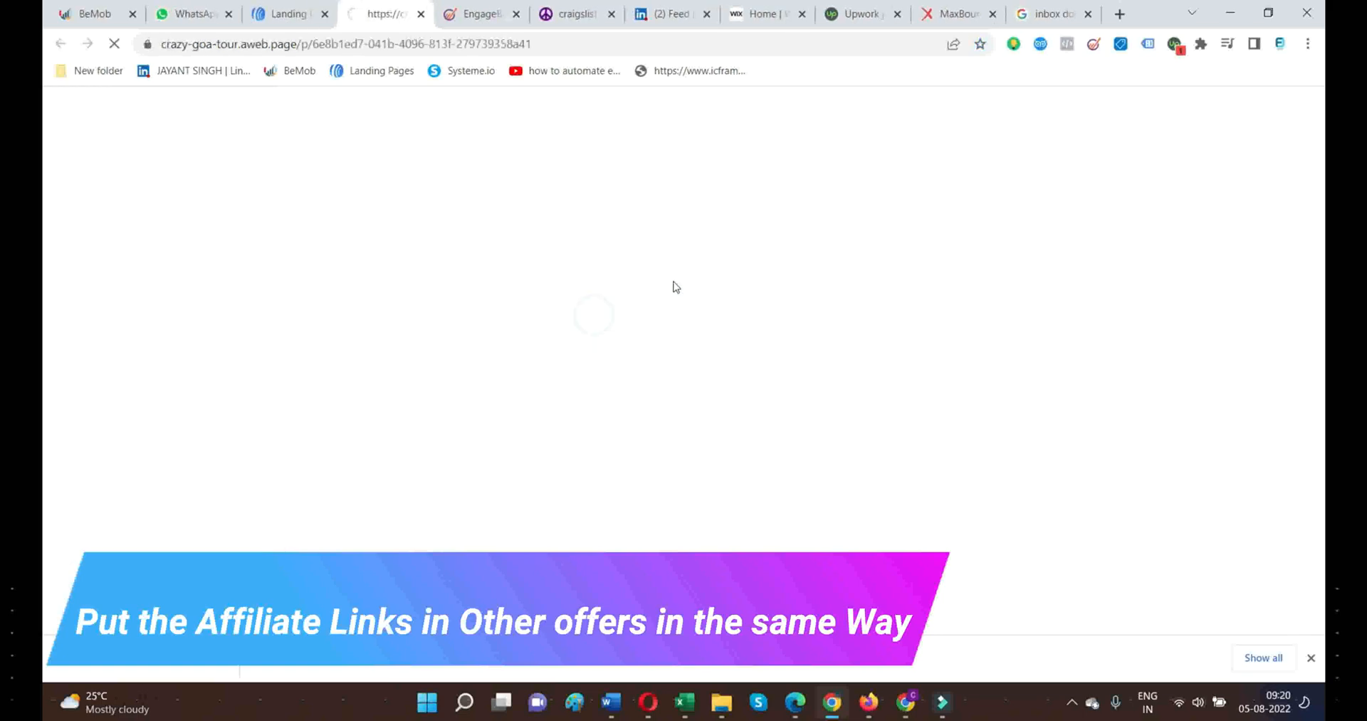
{"action": "scroll", "coordinate": [676, 286], "scroll_direction": "down", "scroll_amount": 15}
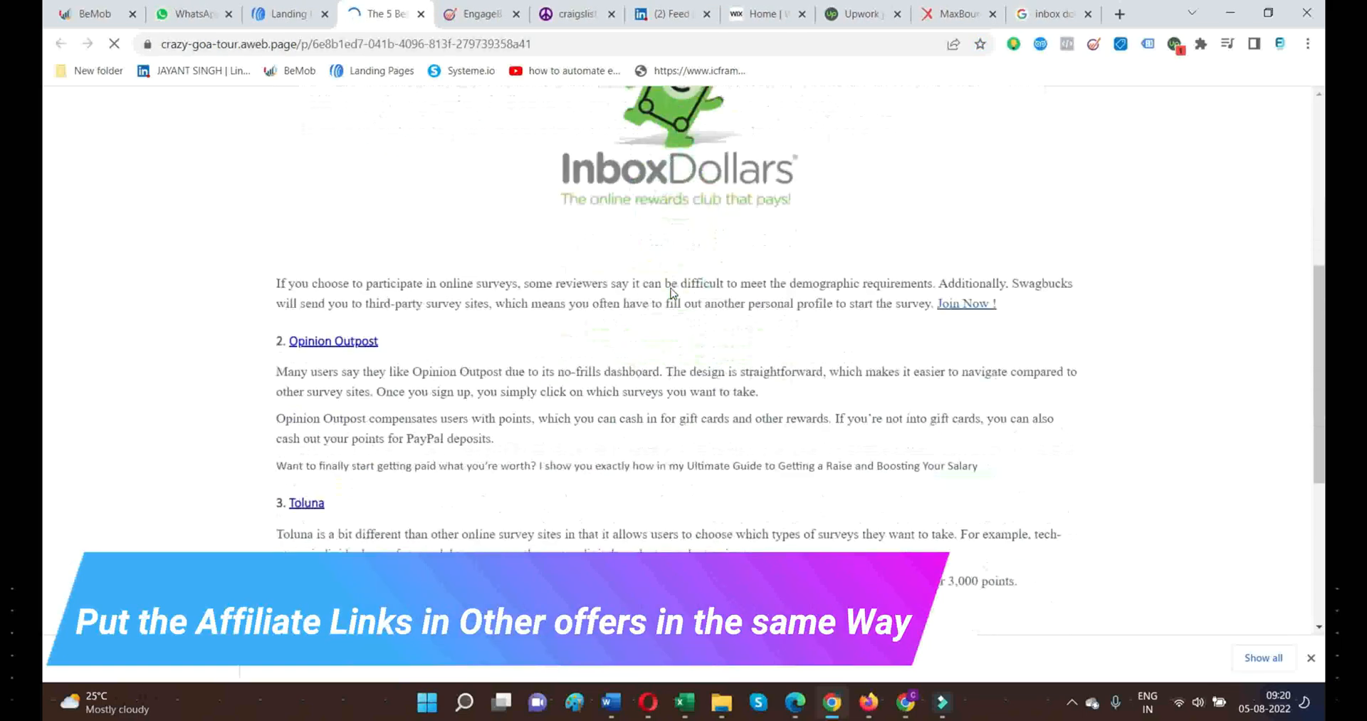
{"action": "scroll", "coordinate": [671, 298], "scroll_direction": "up", "scroll_amount": 15}
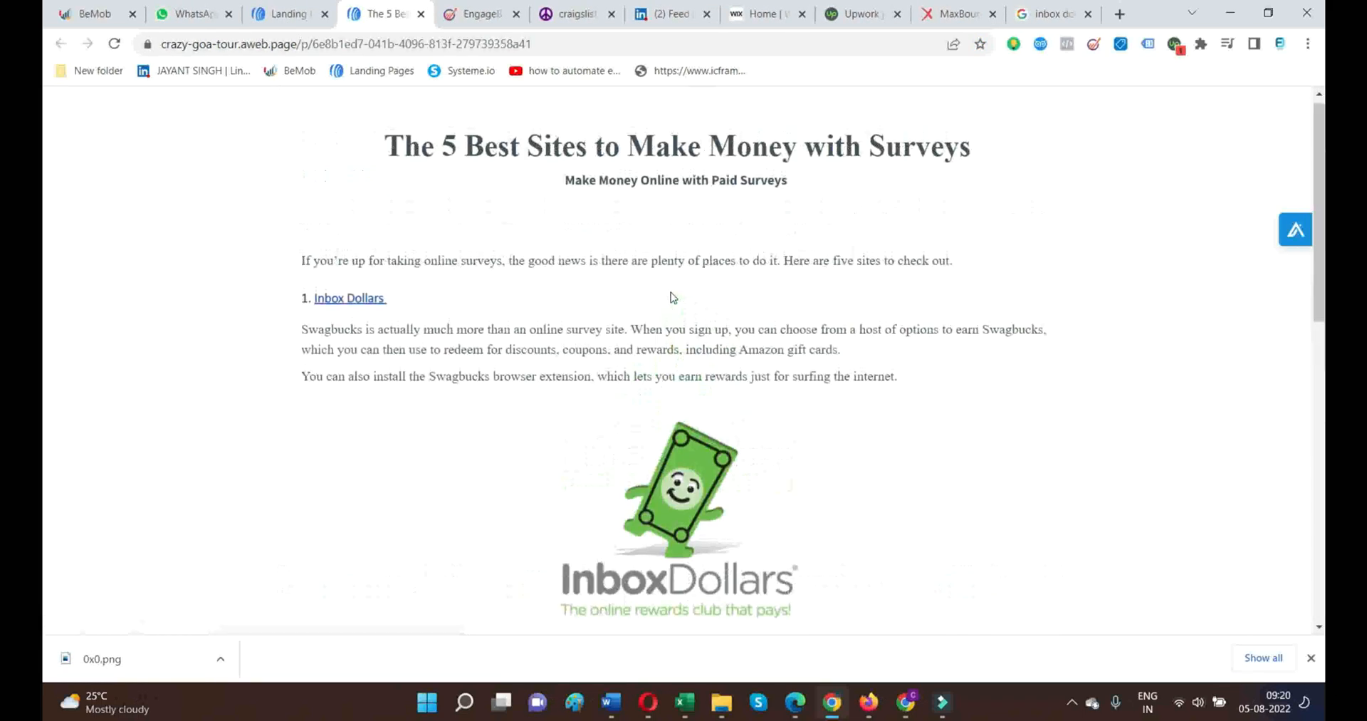
{"action": "scroll", "coordinate": [705, 270], "scroll_direction": "down", "scroll_amount": 5}
{"action": "scroll", "coordinate": [705, 269], "scroll_direction": "up", "scroll_amount": 5}
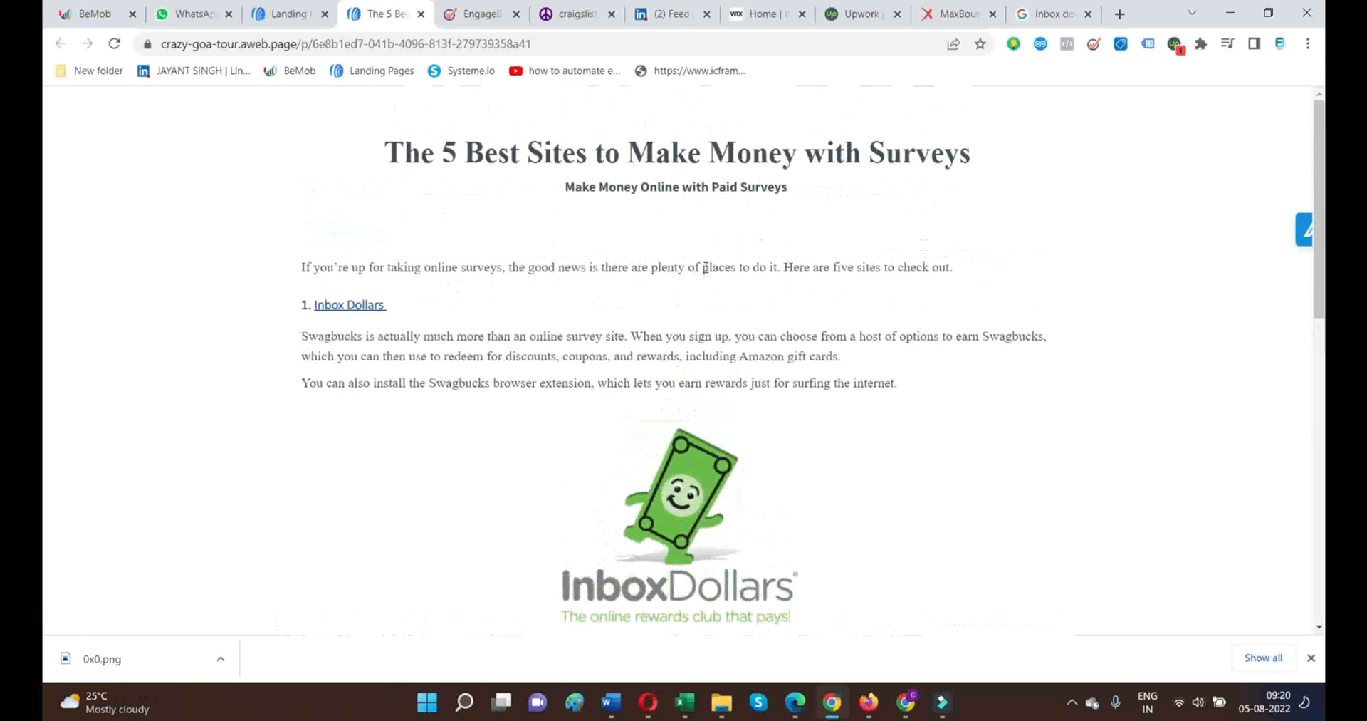
{"action": "scroll", "coordinate": [705, 269], "scroll_direction": "down", "scroll_amount": 15}
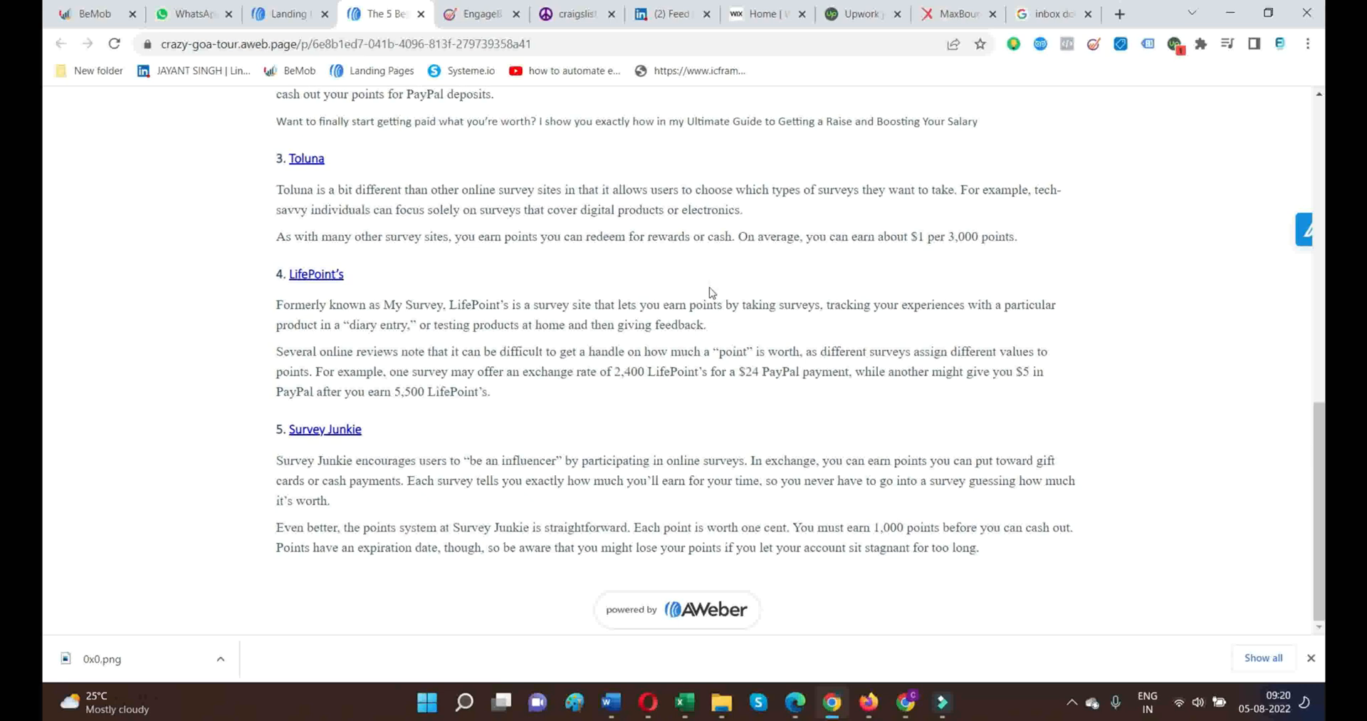
{"action": "scroll", "coordinate": [710, 292], "scroll_direction": "up", "scroll_amount": 15}
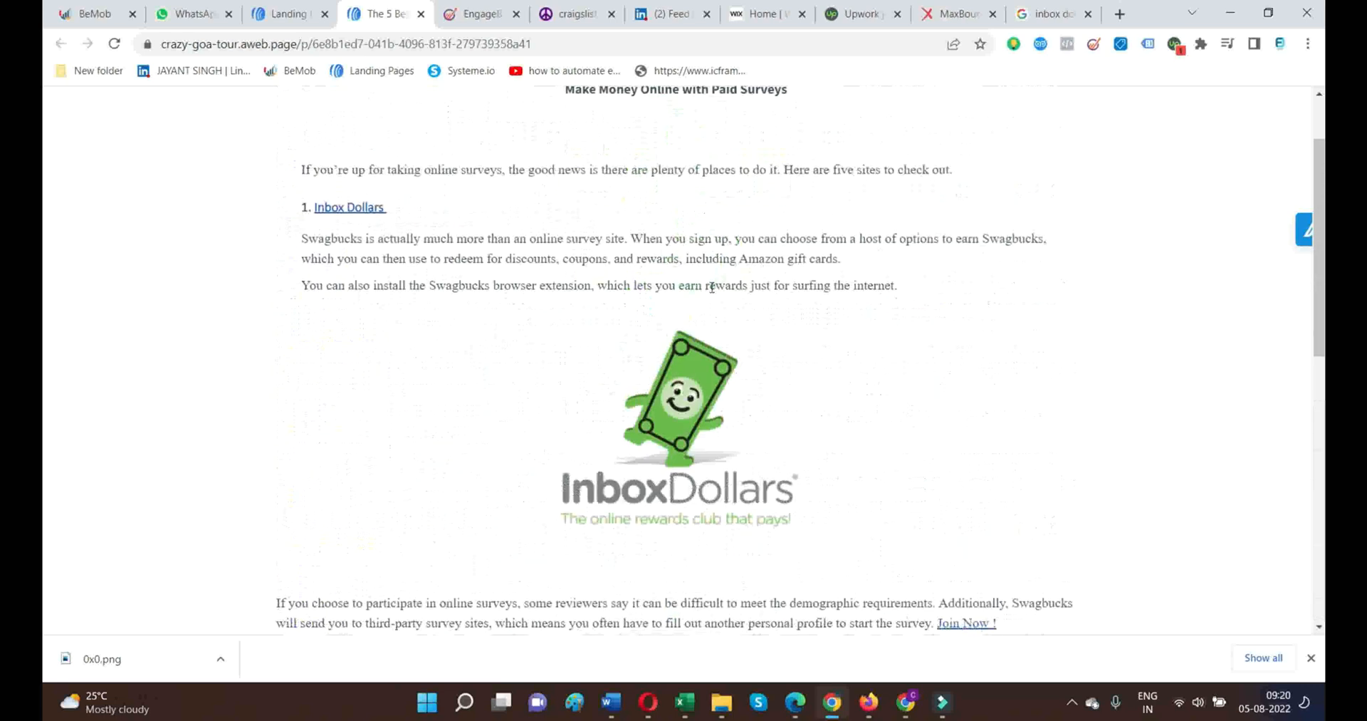
{"action": "left_click", "coordinate": [421, 15]}
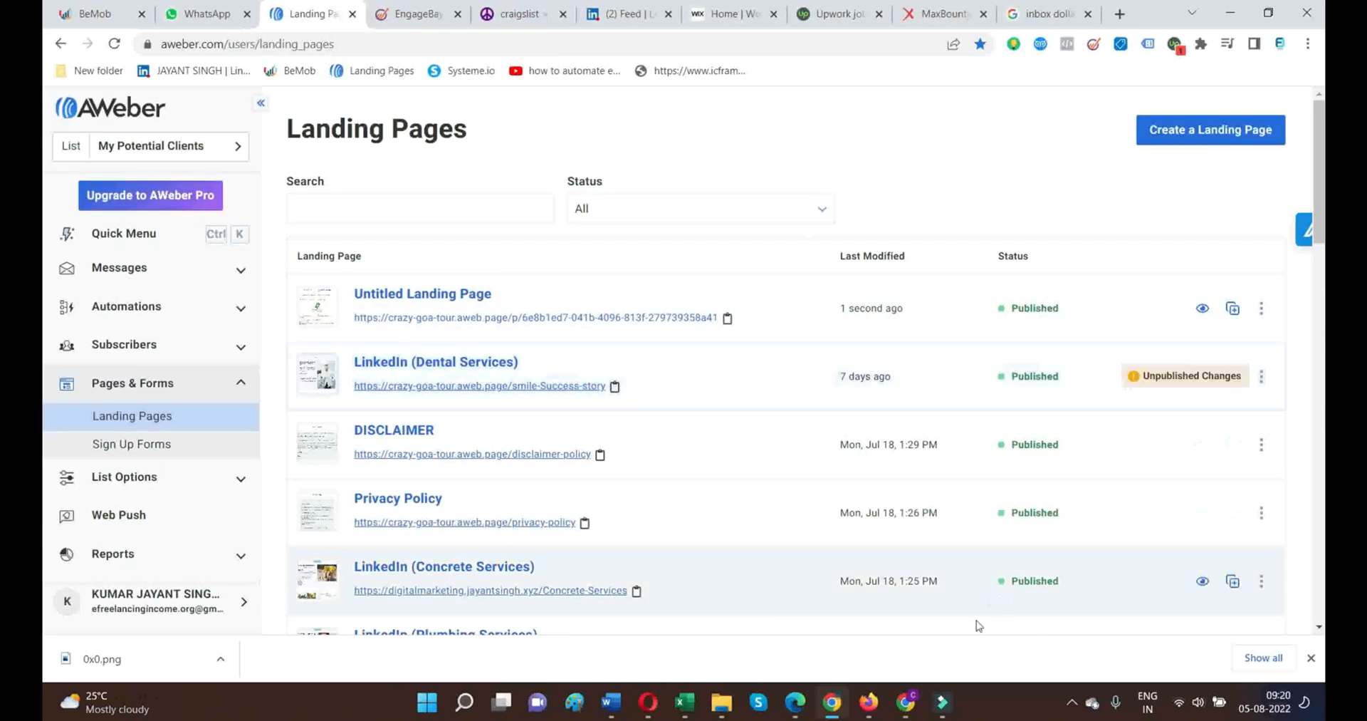